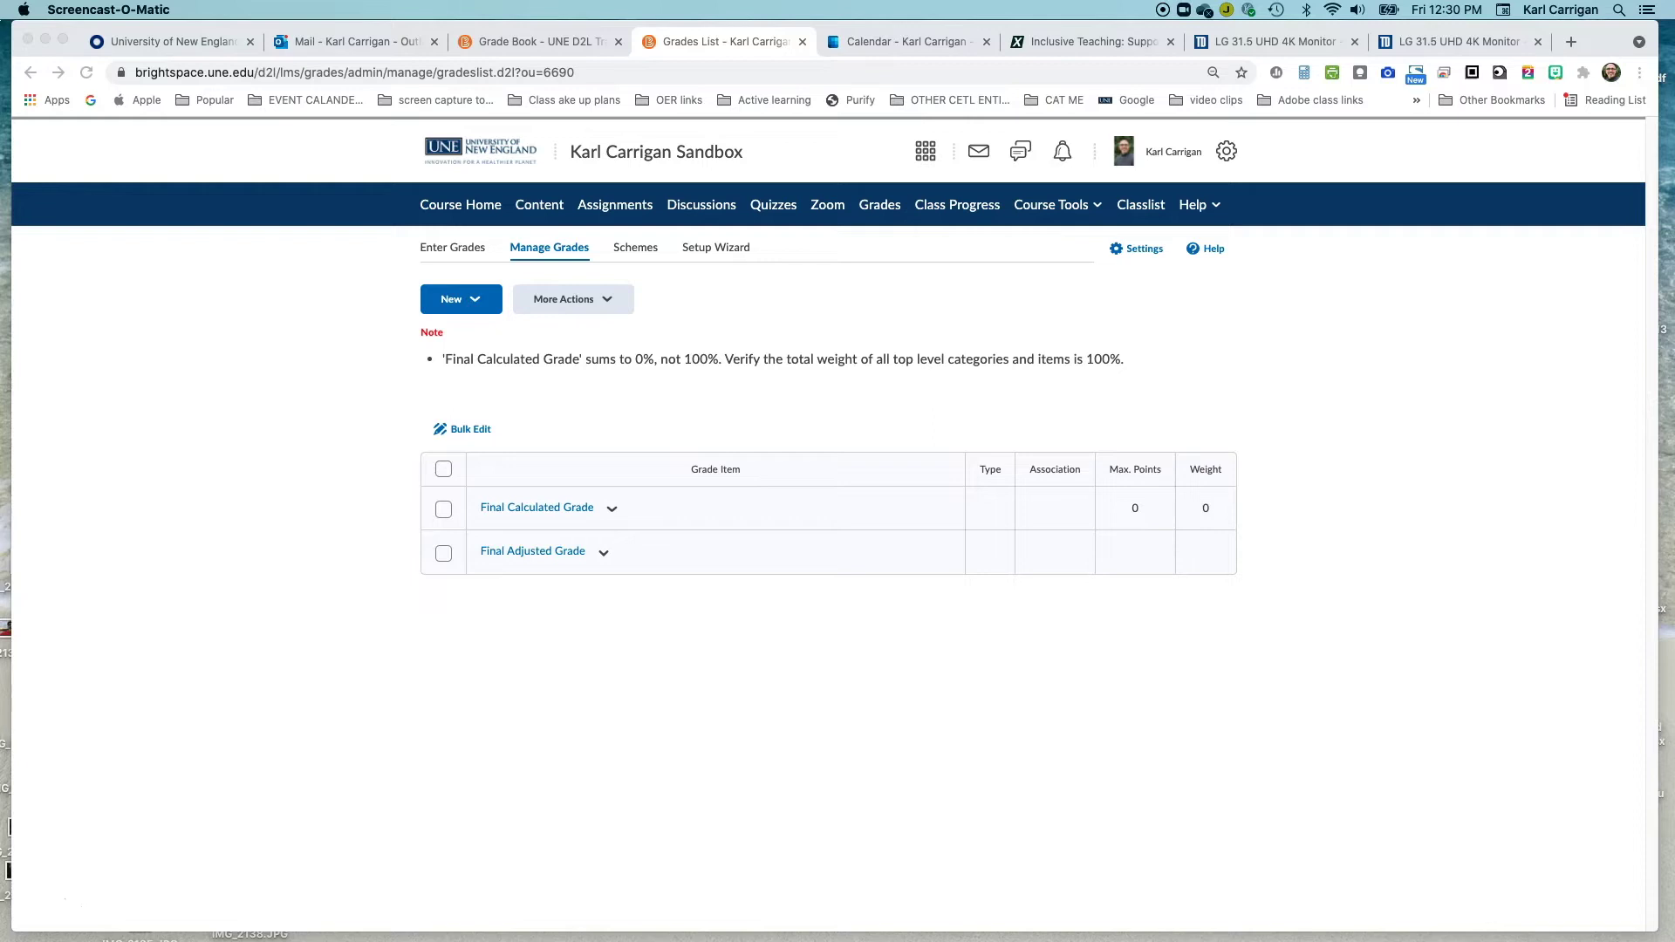
Examine the sample syllabus's grade categories and weights, and move its window out of view.
drag(899, 935, 853, 314)
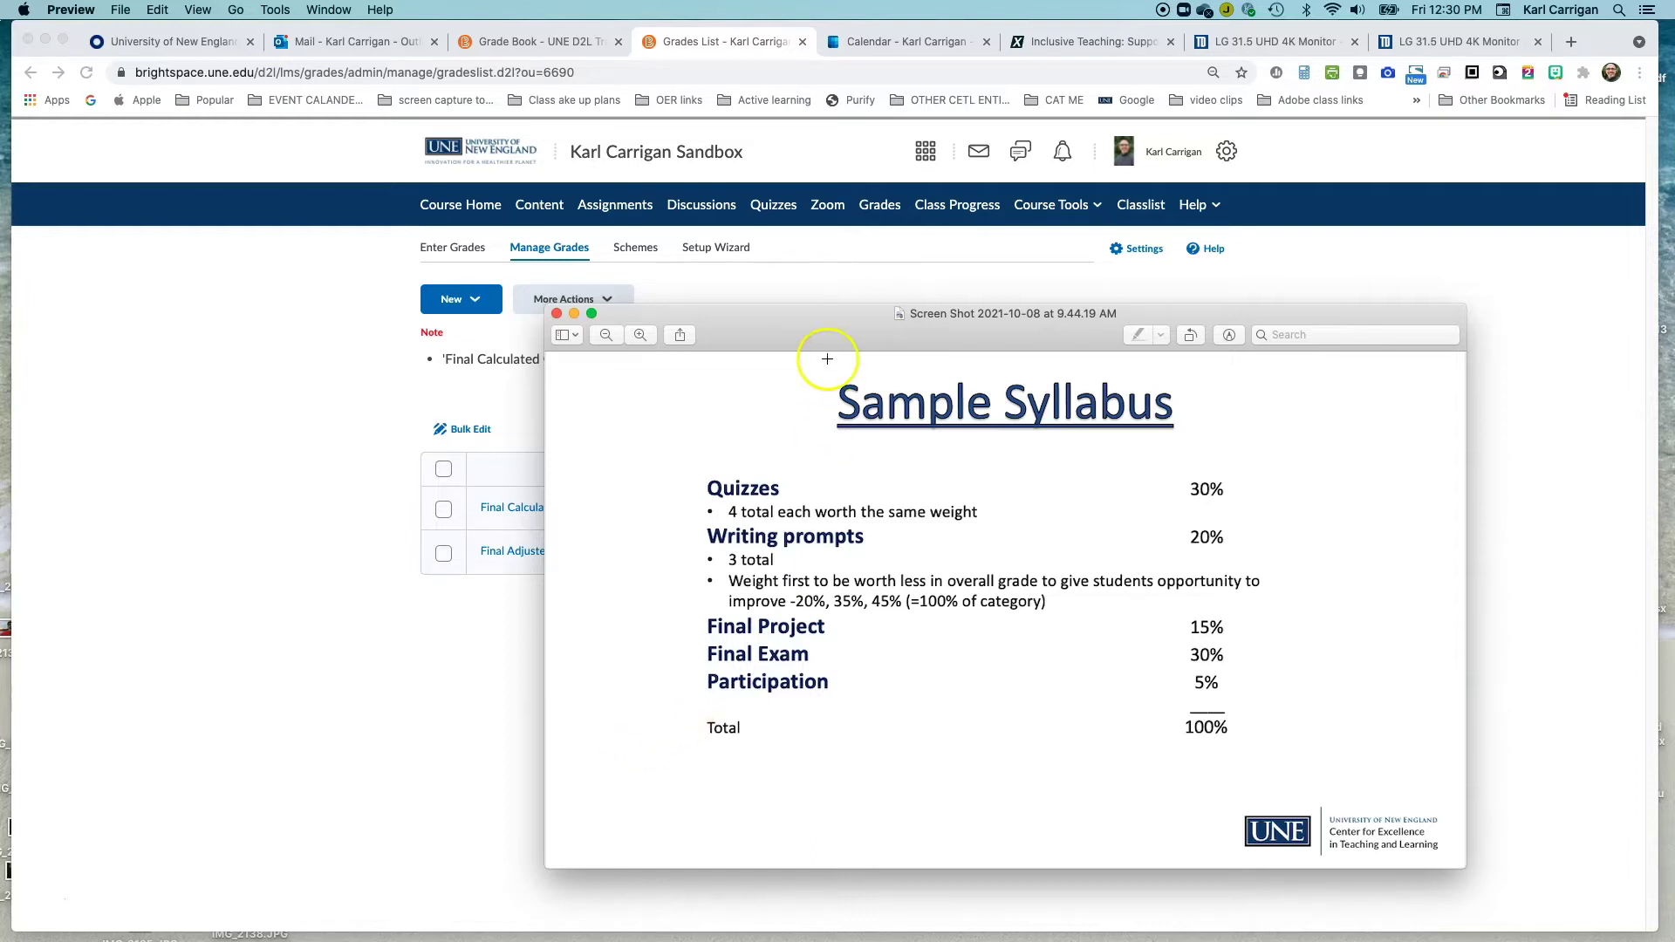
drag(826, 342, 602, 939)
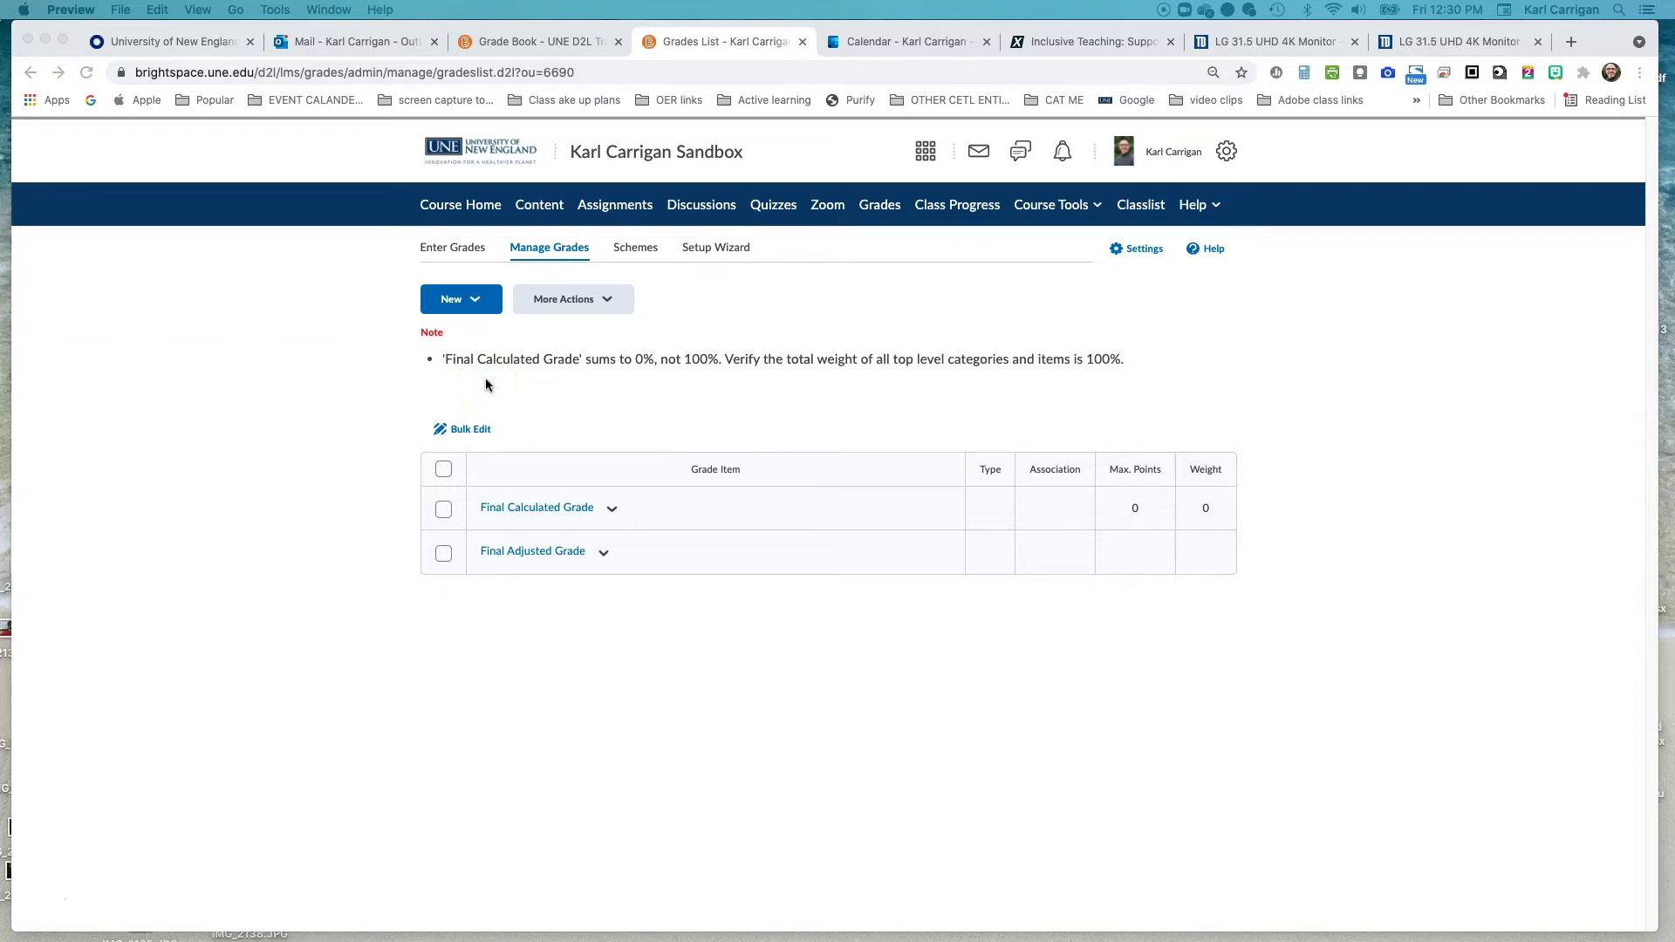
Start a new grade category and name it "Quizzez", consulting the sample syllabus for its details.
click(477, 301)
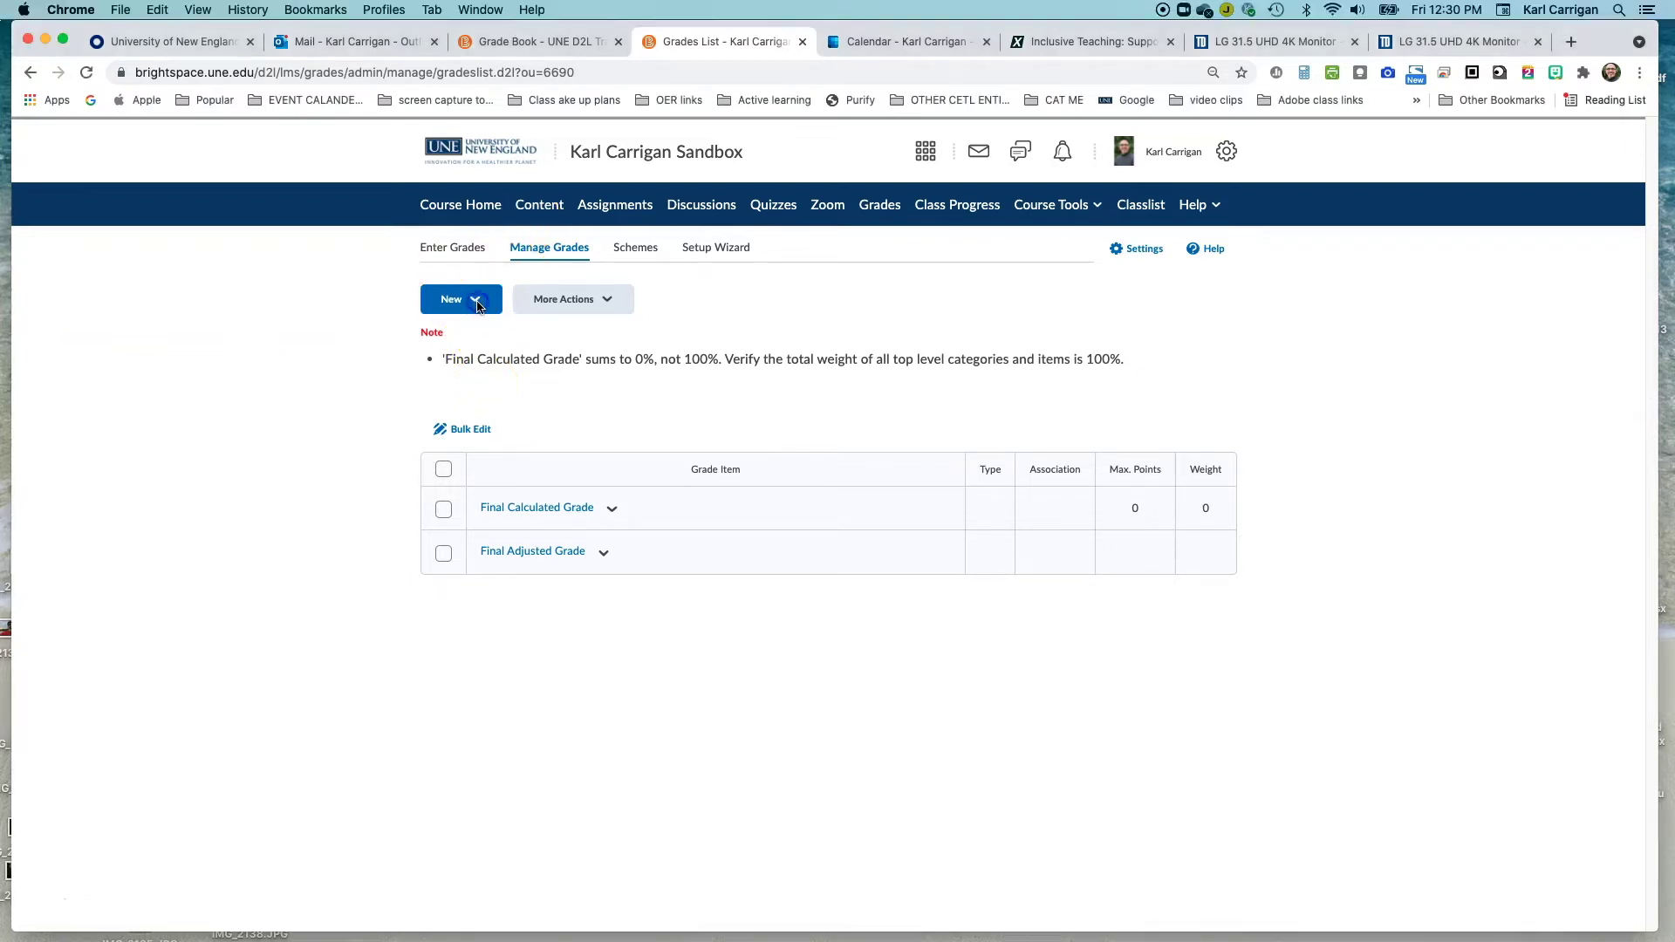
click(478, 304)
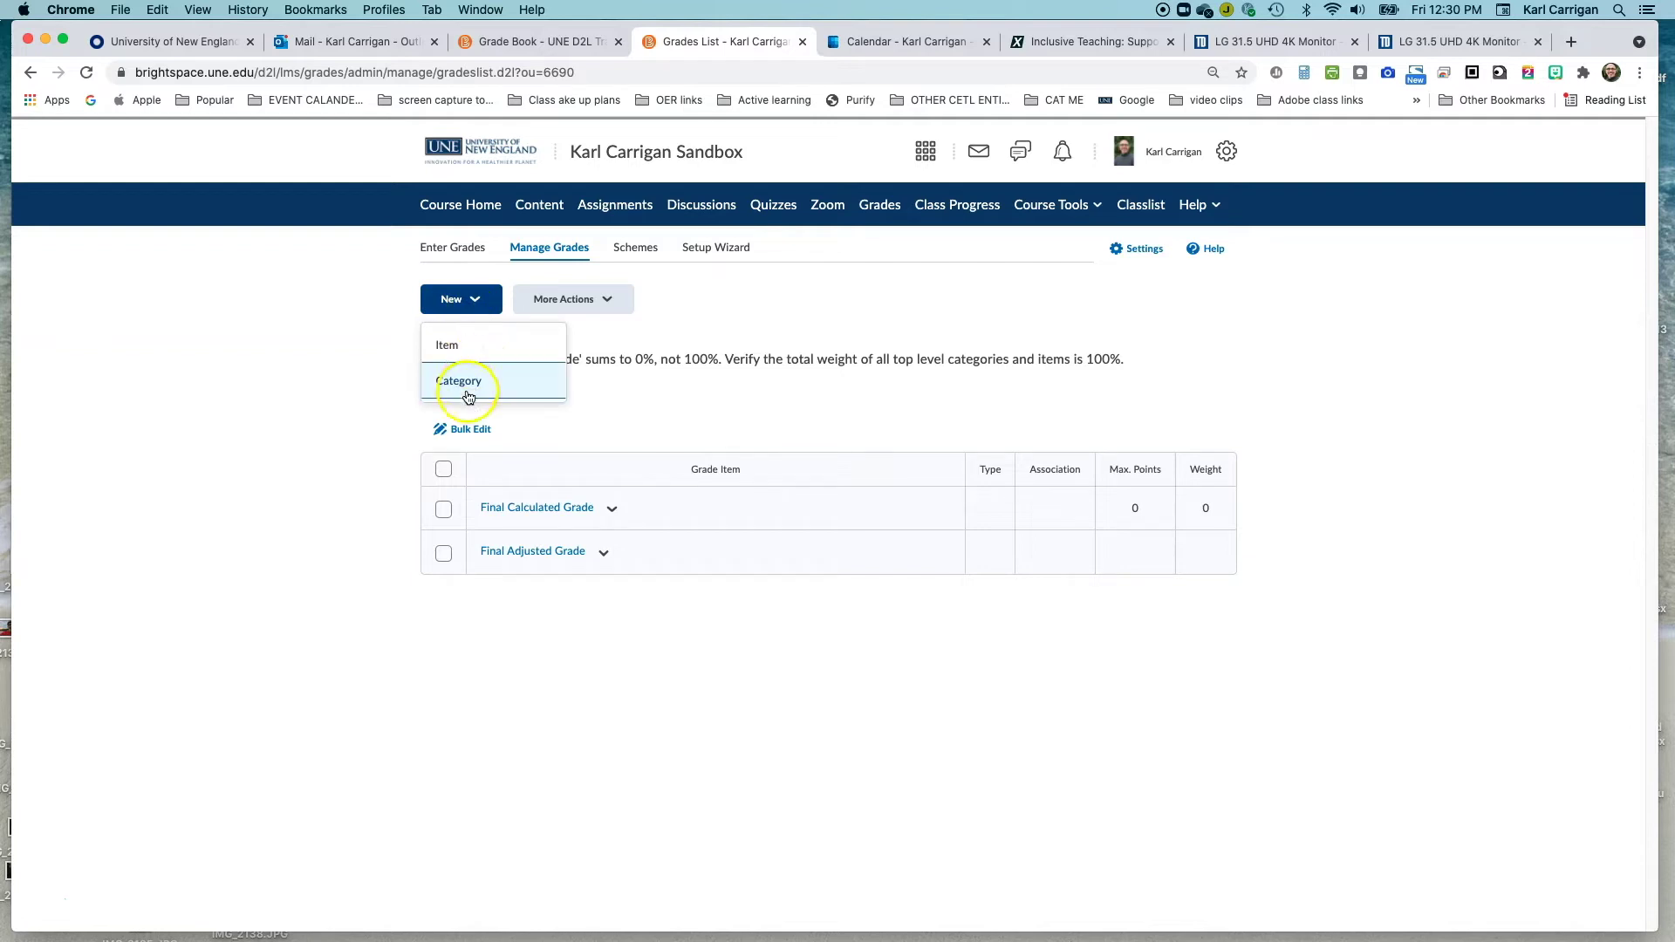
click(468, 397)
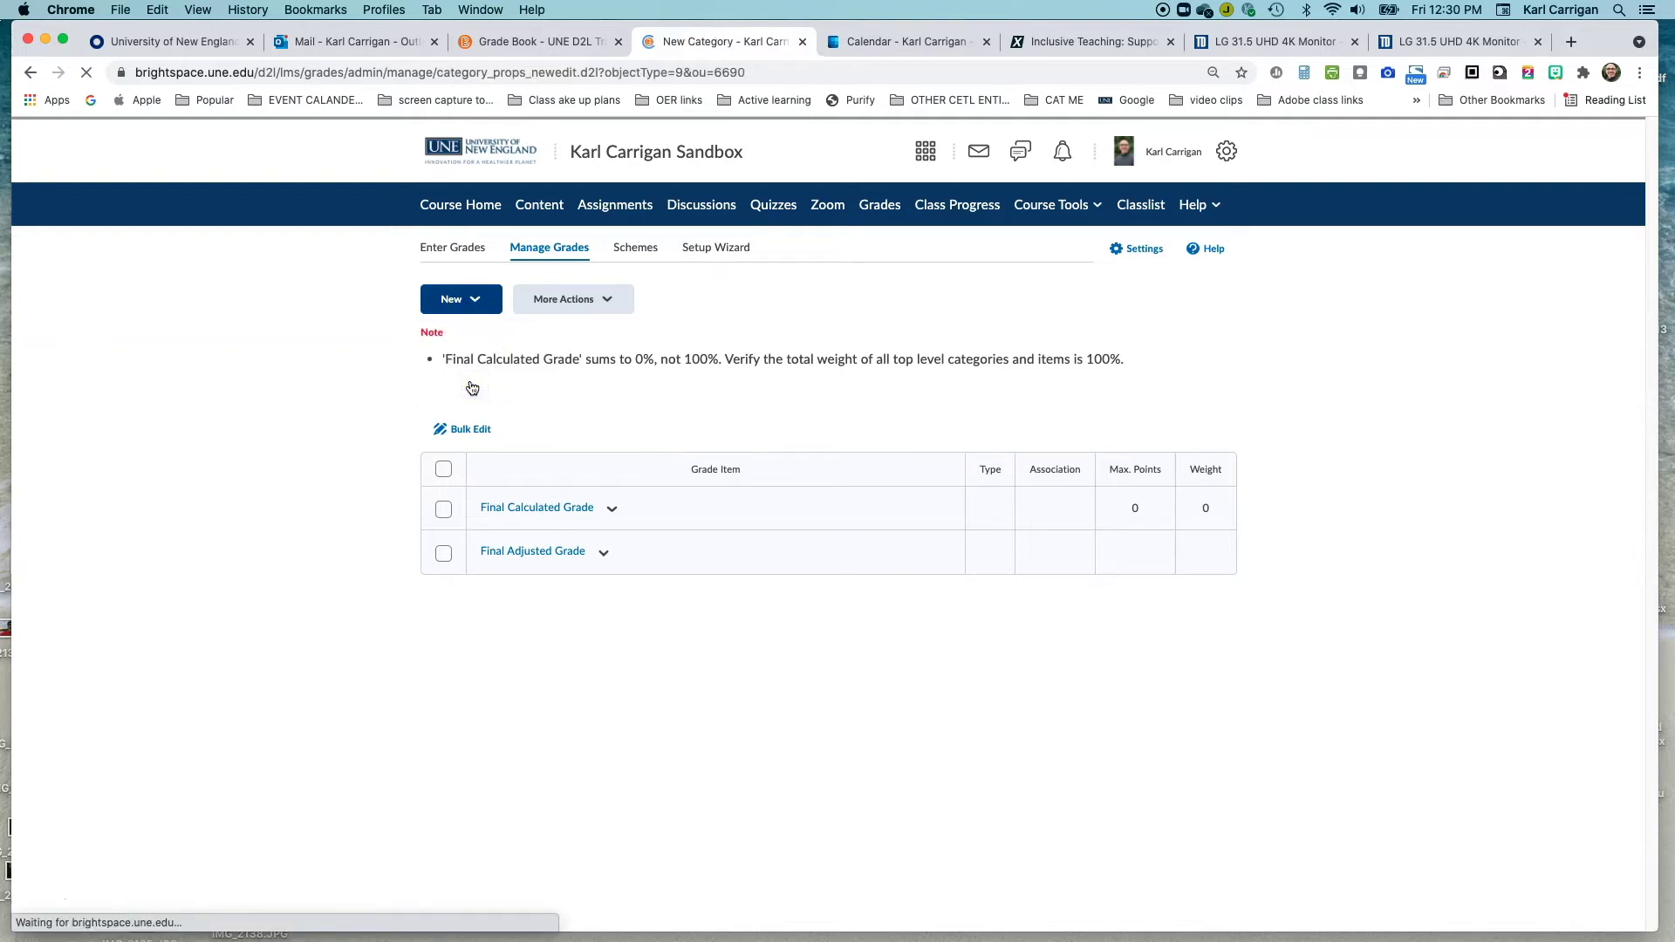
key(super+Tab)
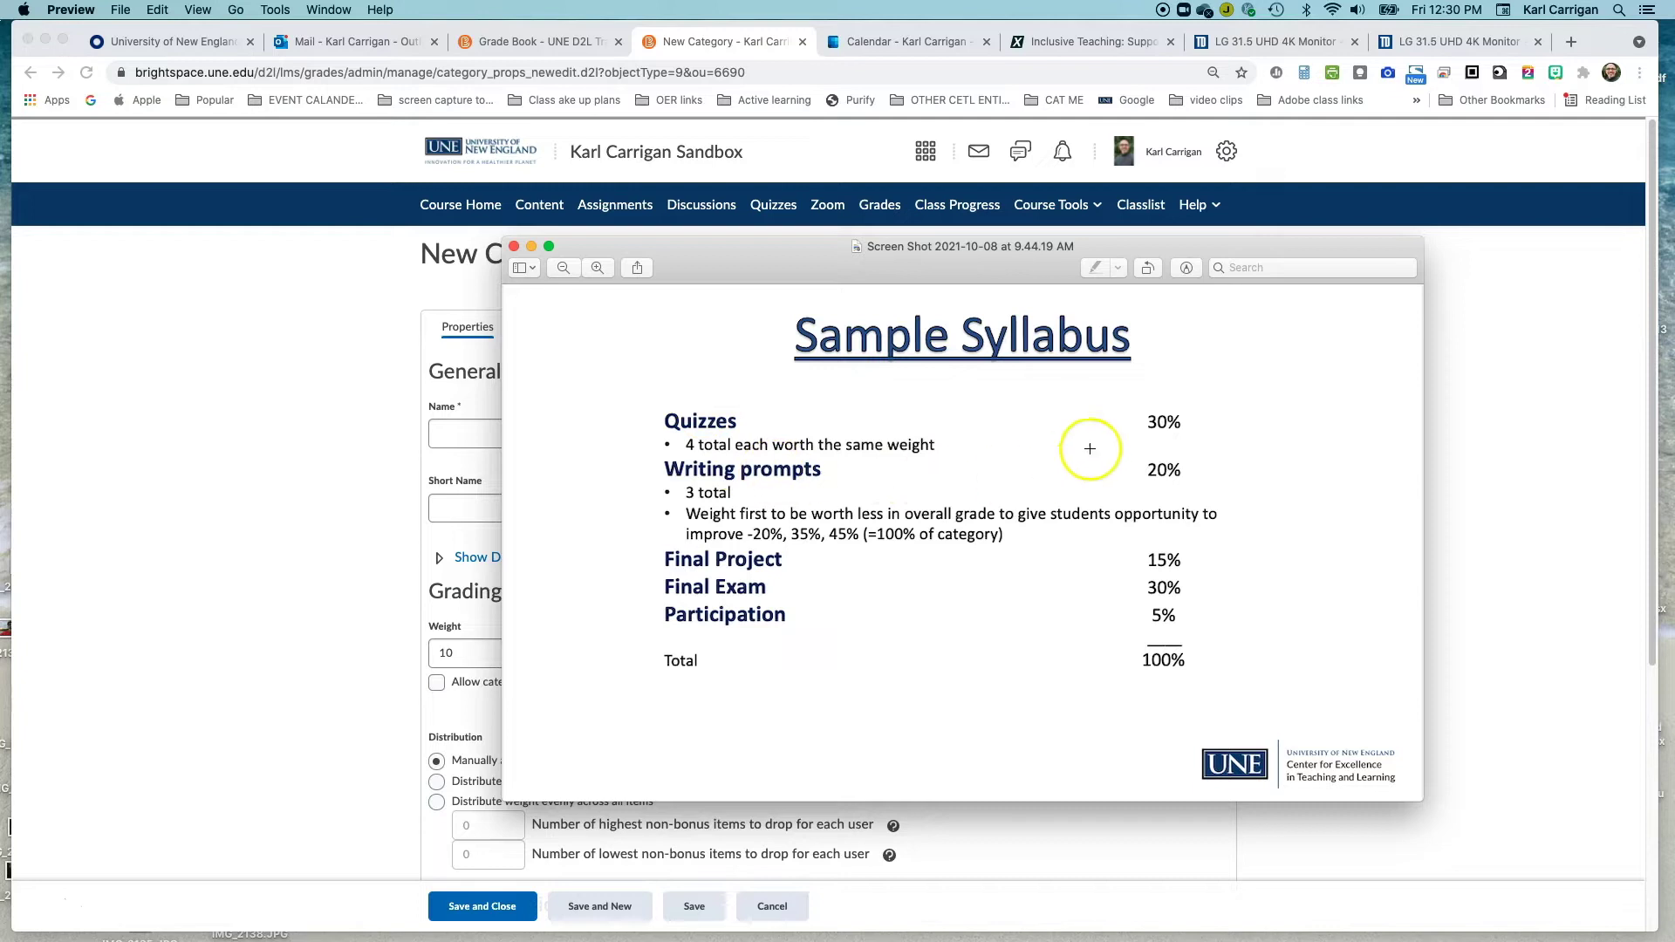
drag(771, 255, 663, 941)
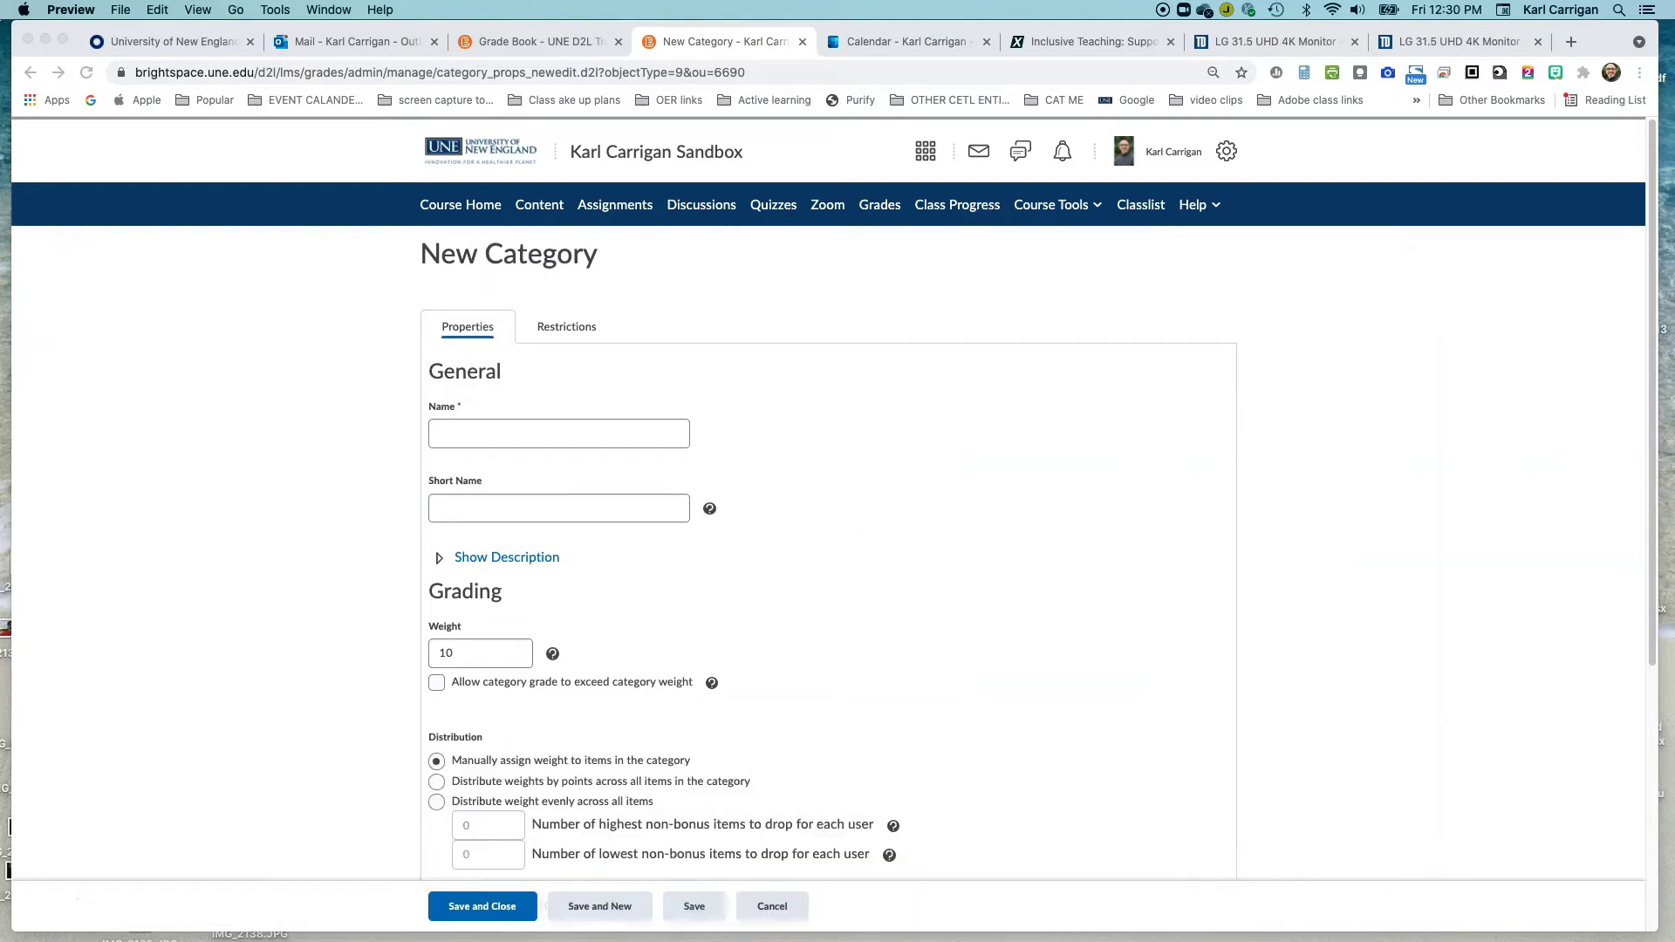
click(489, 432)
text(Quizzez)
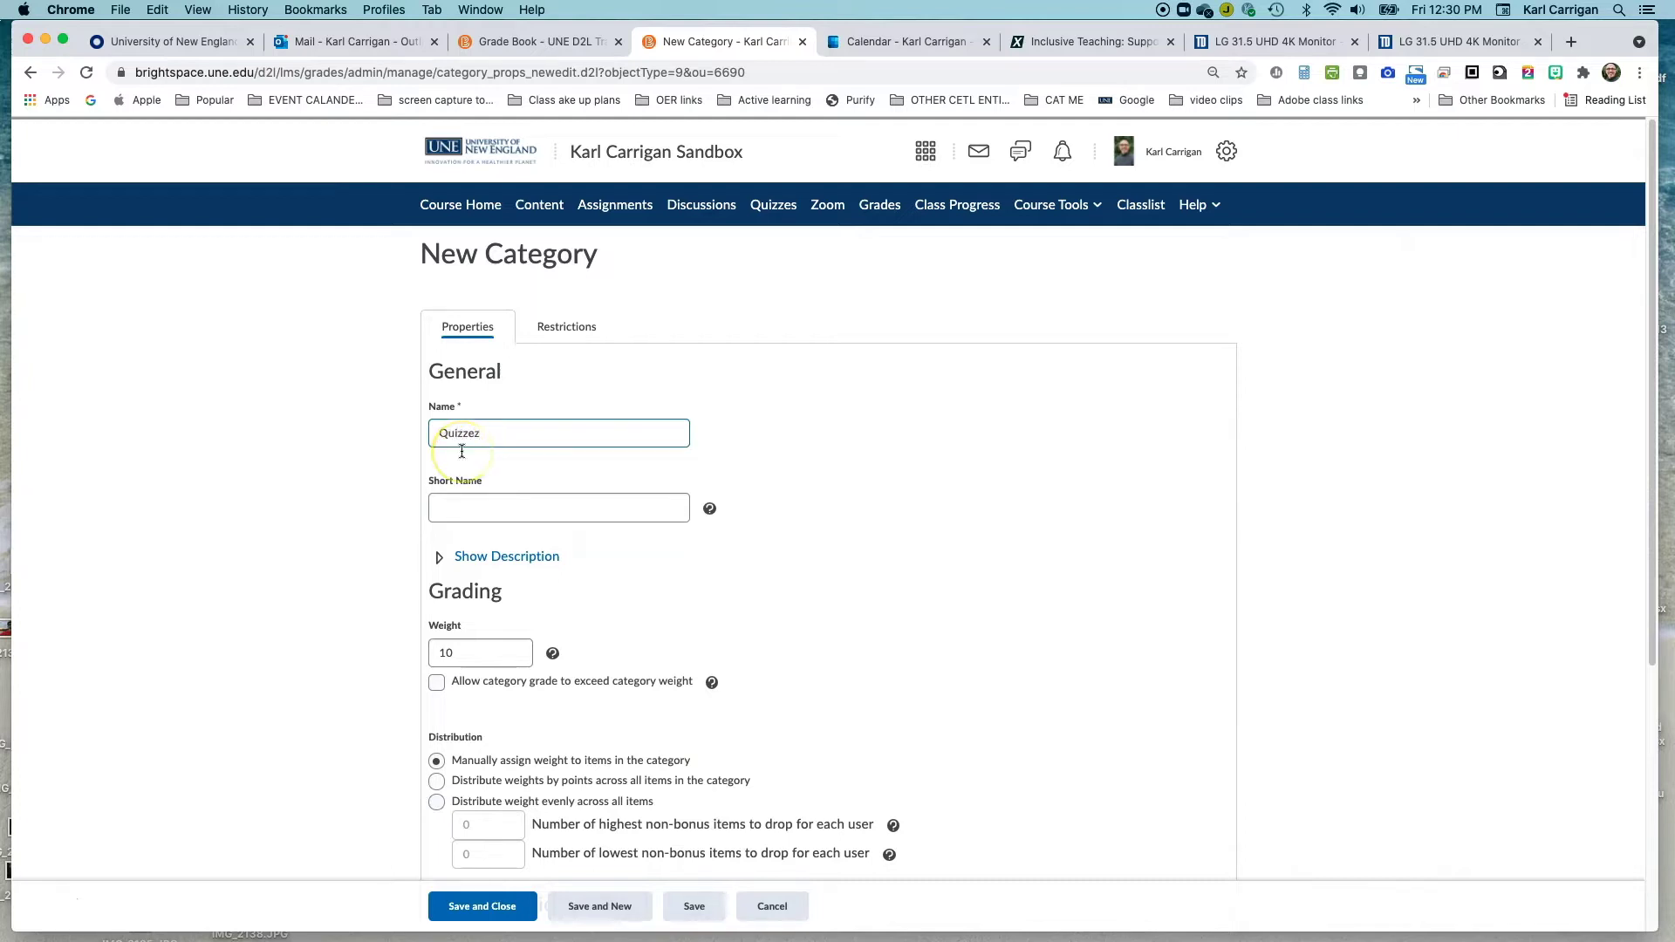
key(Tab)
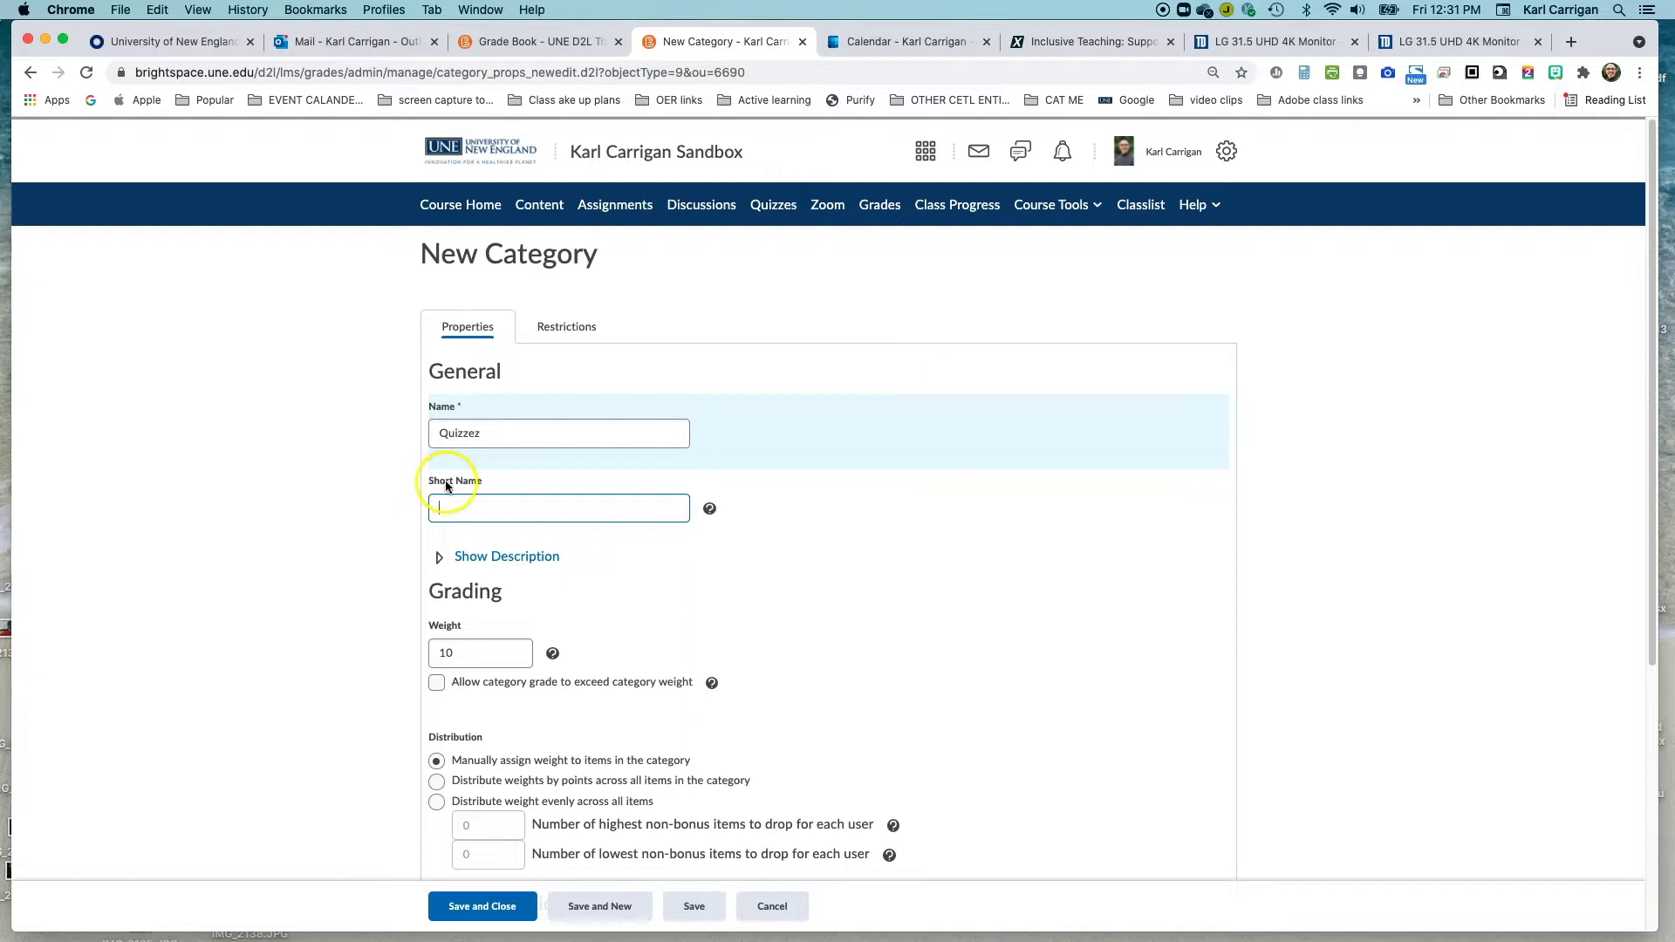
Set the category's weight to 30 and allow the category grade to exceed the category weight.
scroll(455, 538, down, 1)
scroll(455, 542, down, 1)
click(462, 576)
key(BackSpace)
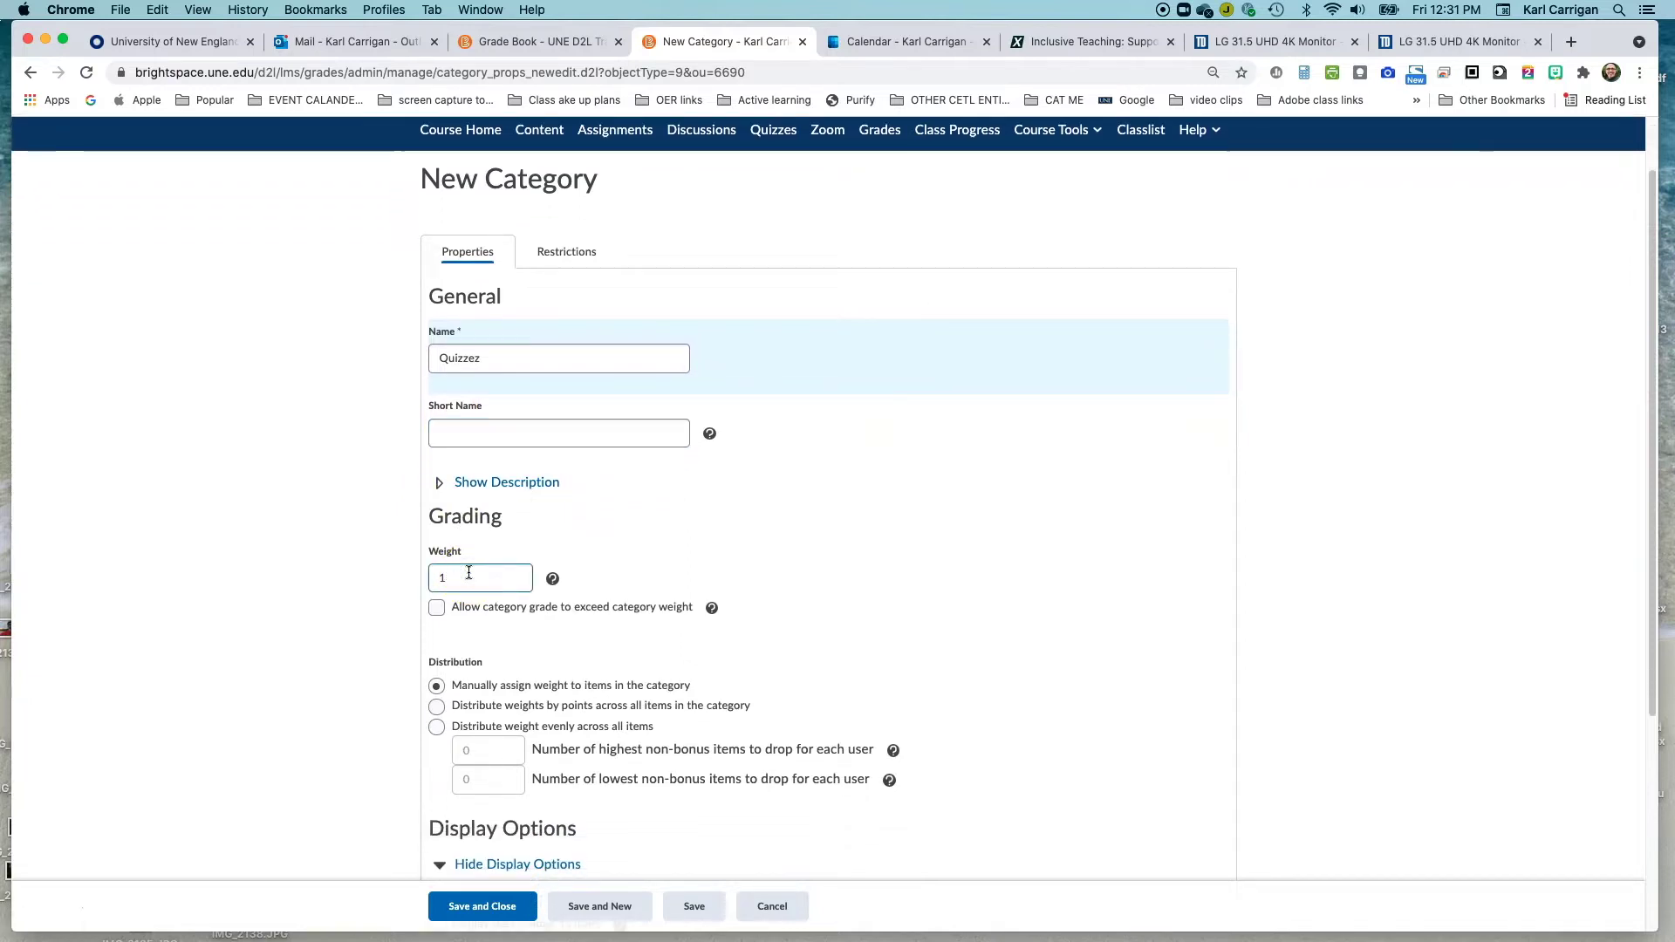
text(30)
key(BackSpace)
text(30)
click(438, 628)
click(436, 609)
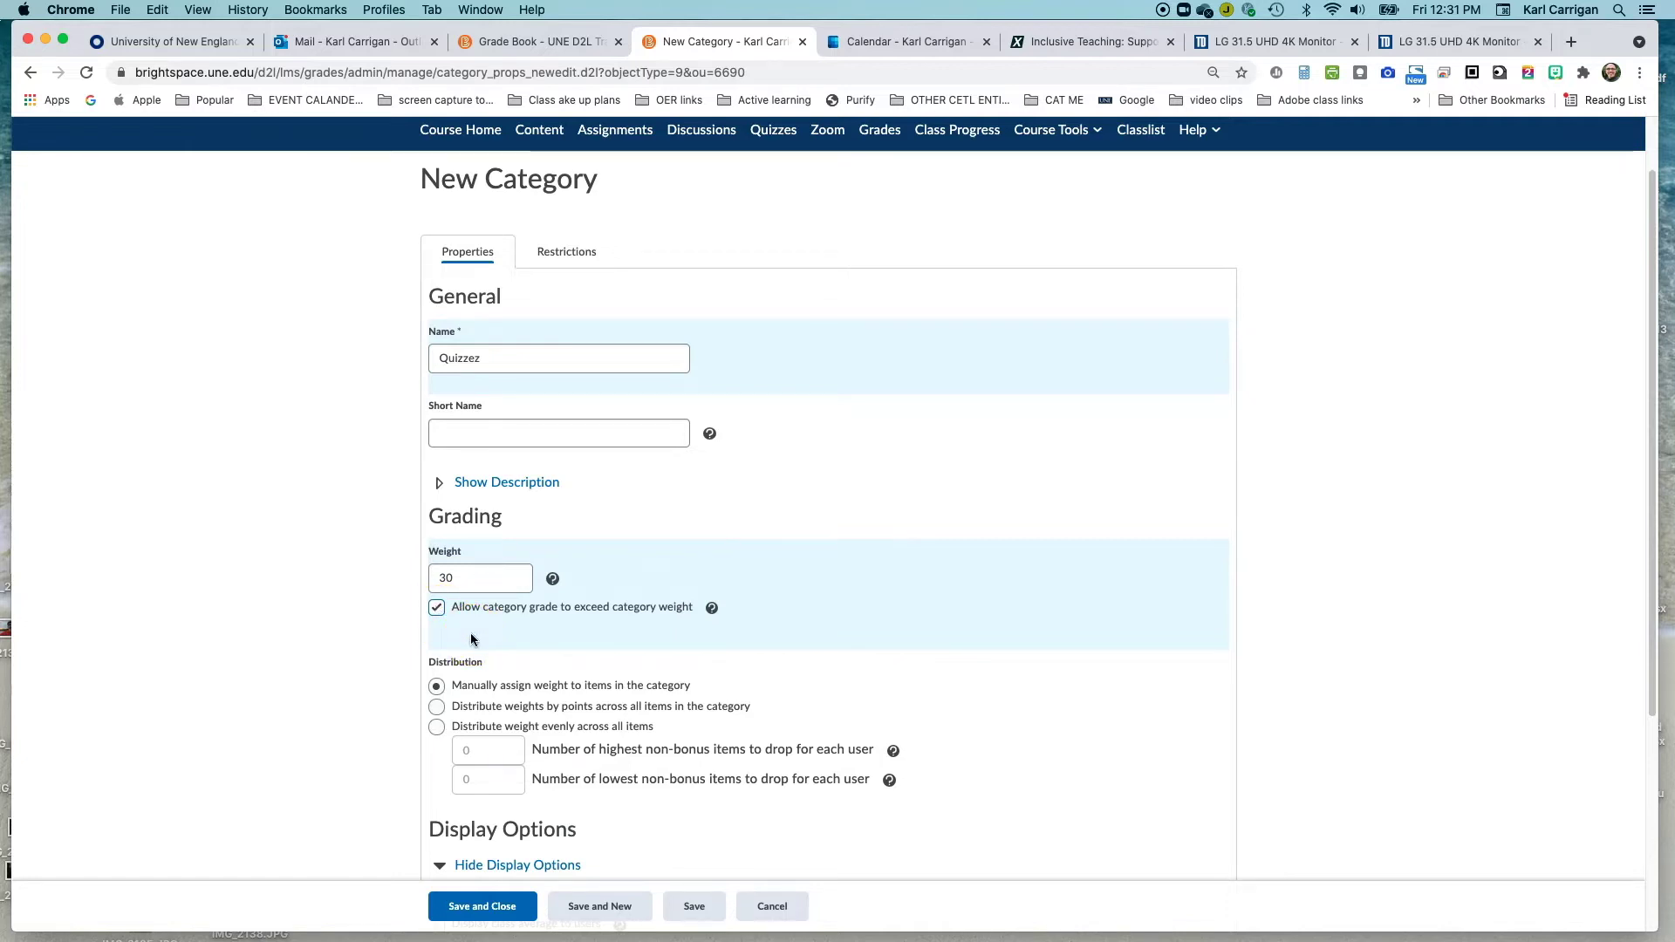
Consult the syllabus's quiz weighting and distribute the category's weight evenly across all items.
scroll(471, 639, down, 3)
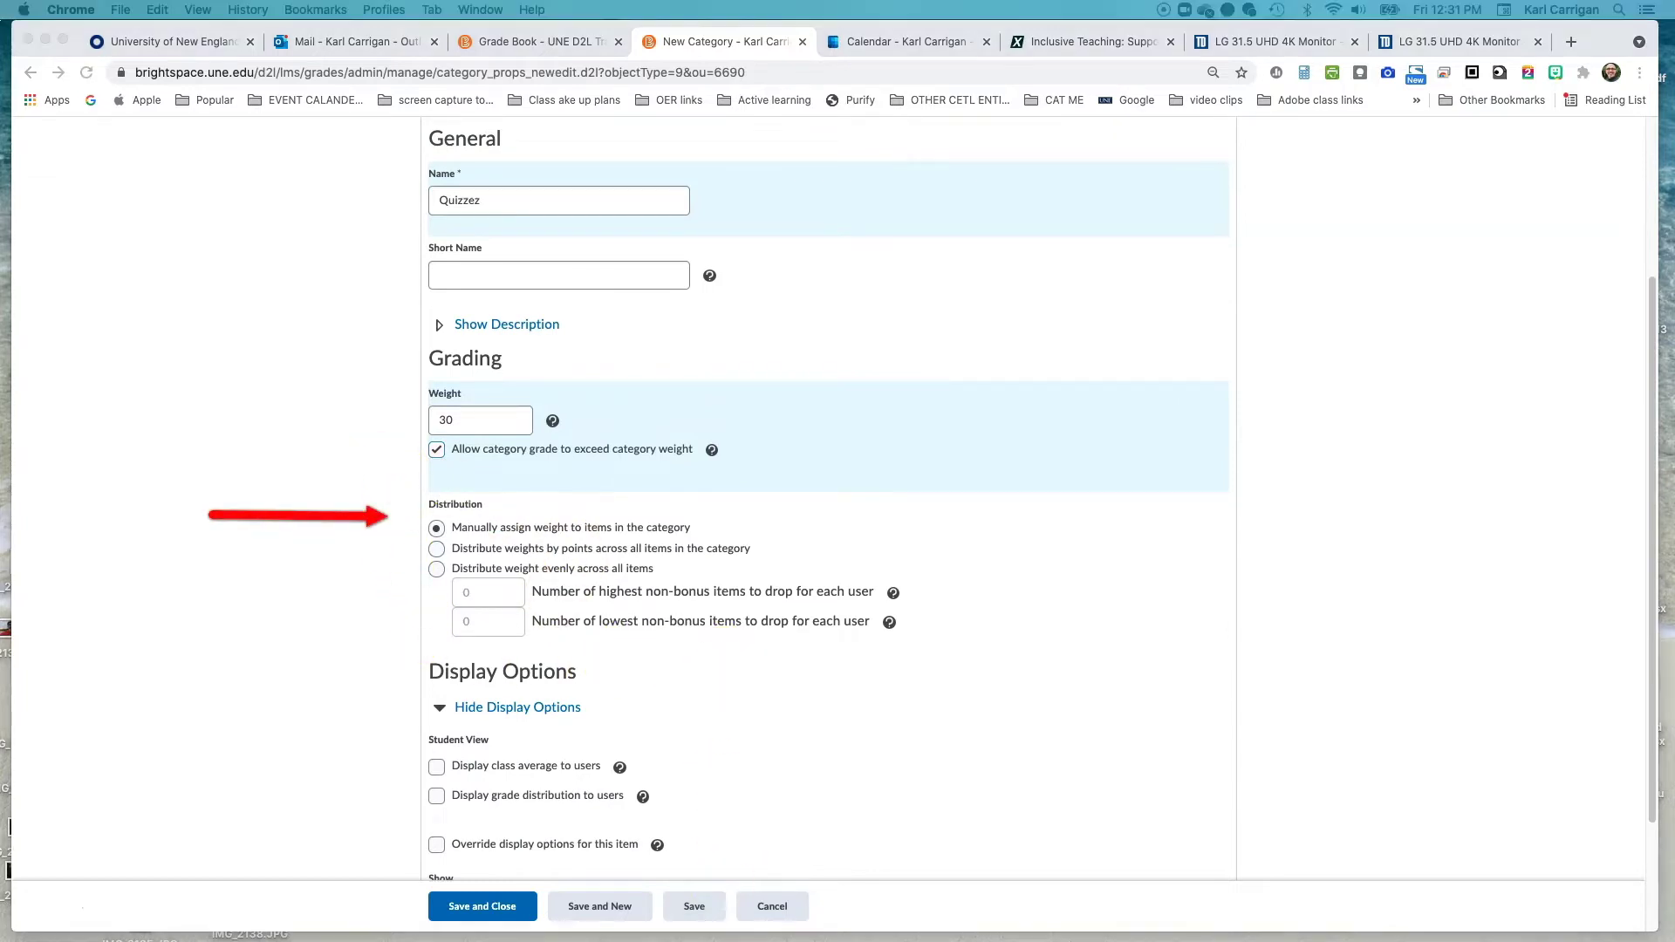
key(super+Tab)
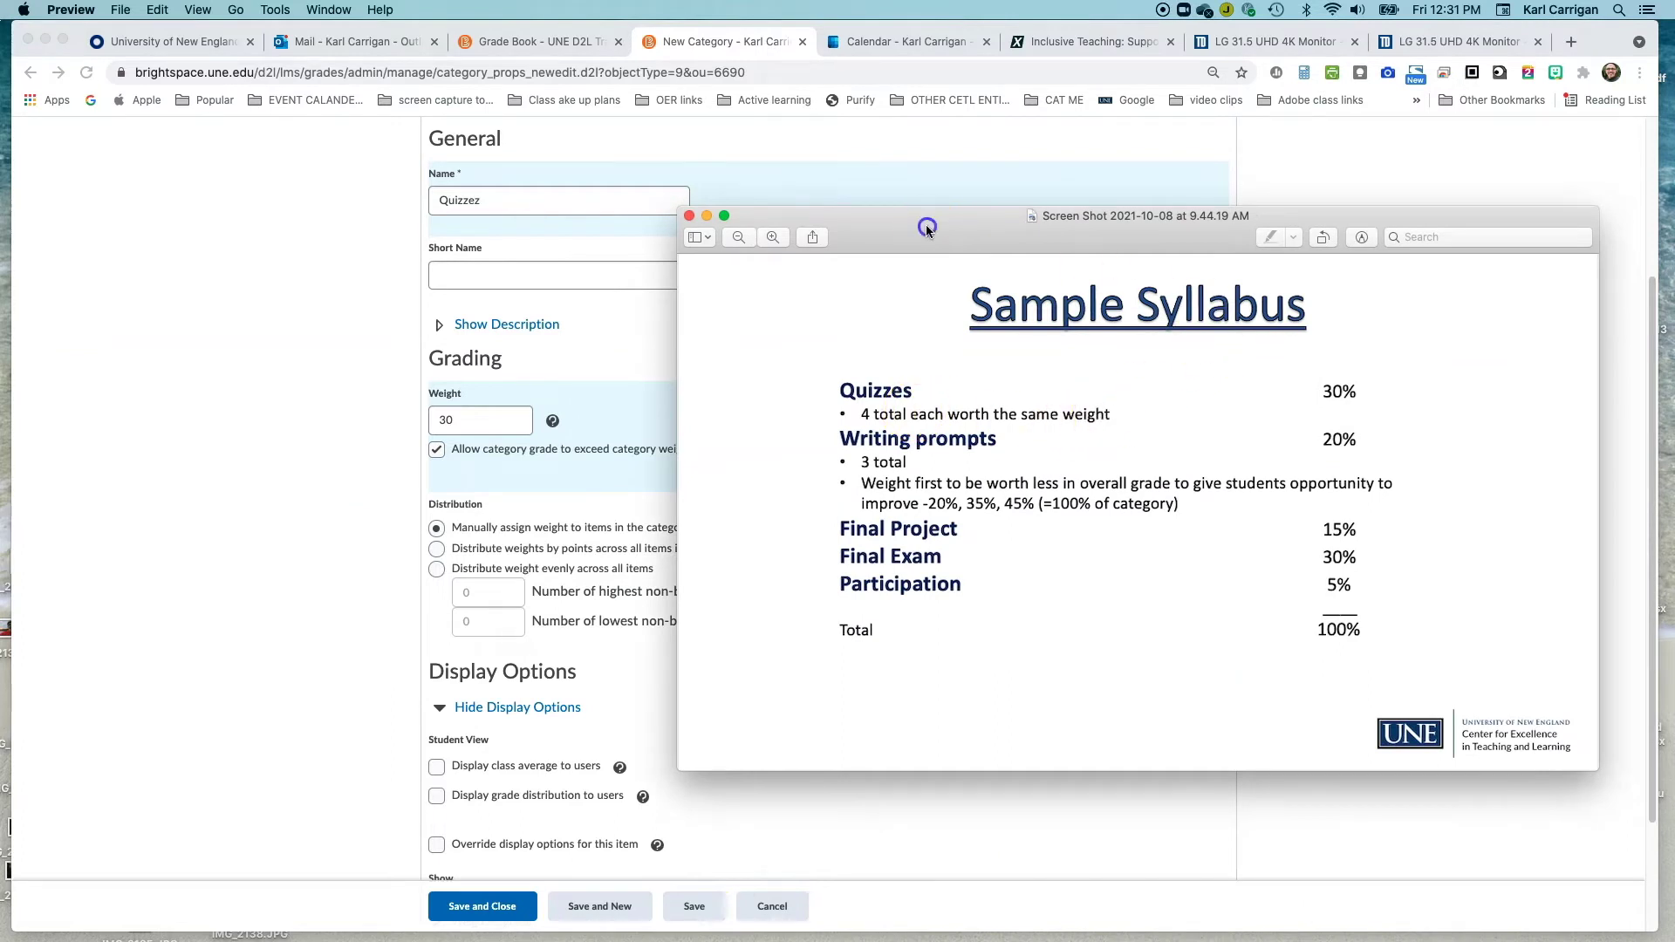
drag(925, 223, 523, 941)
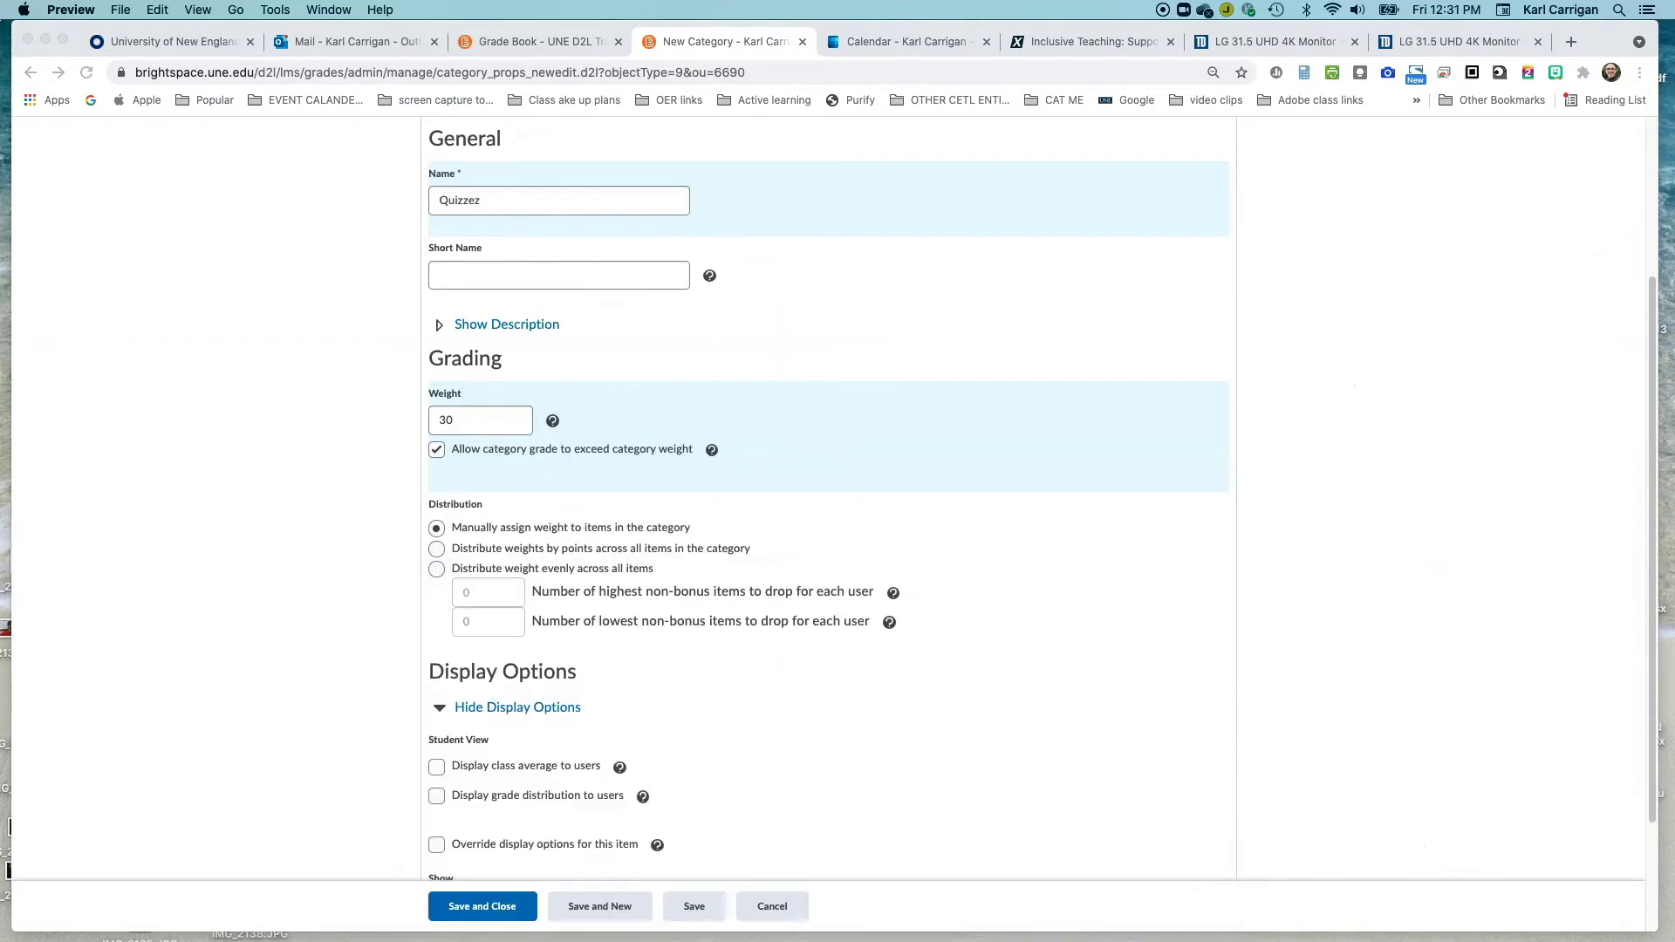
click(436, 571)
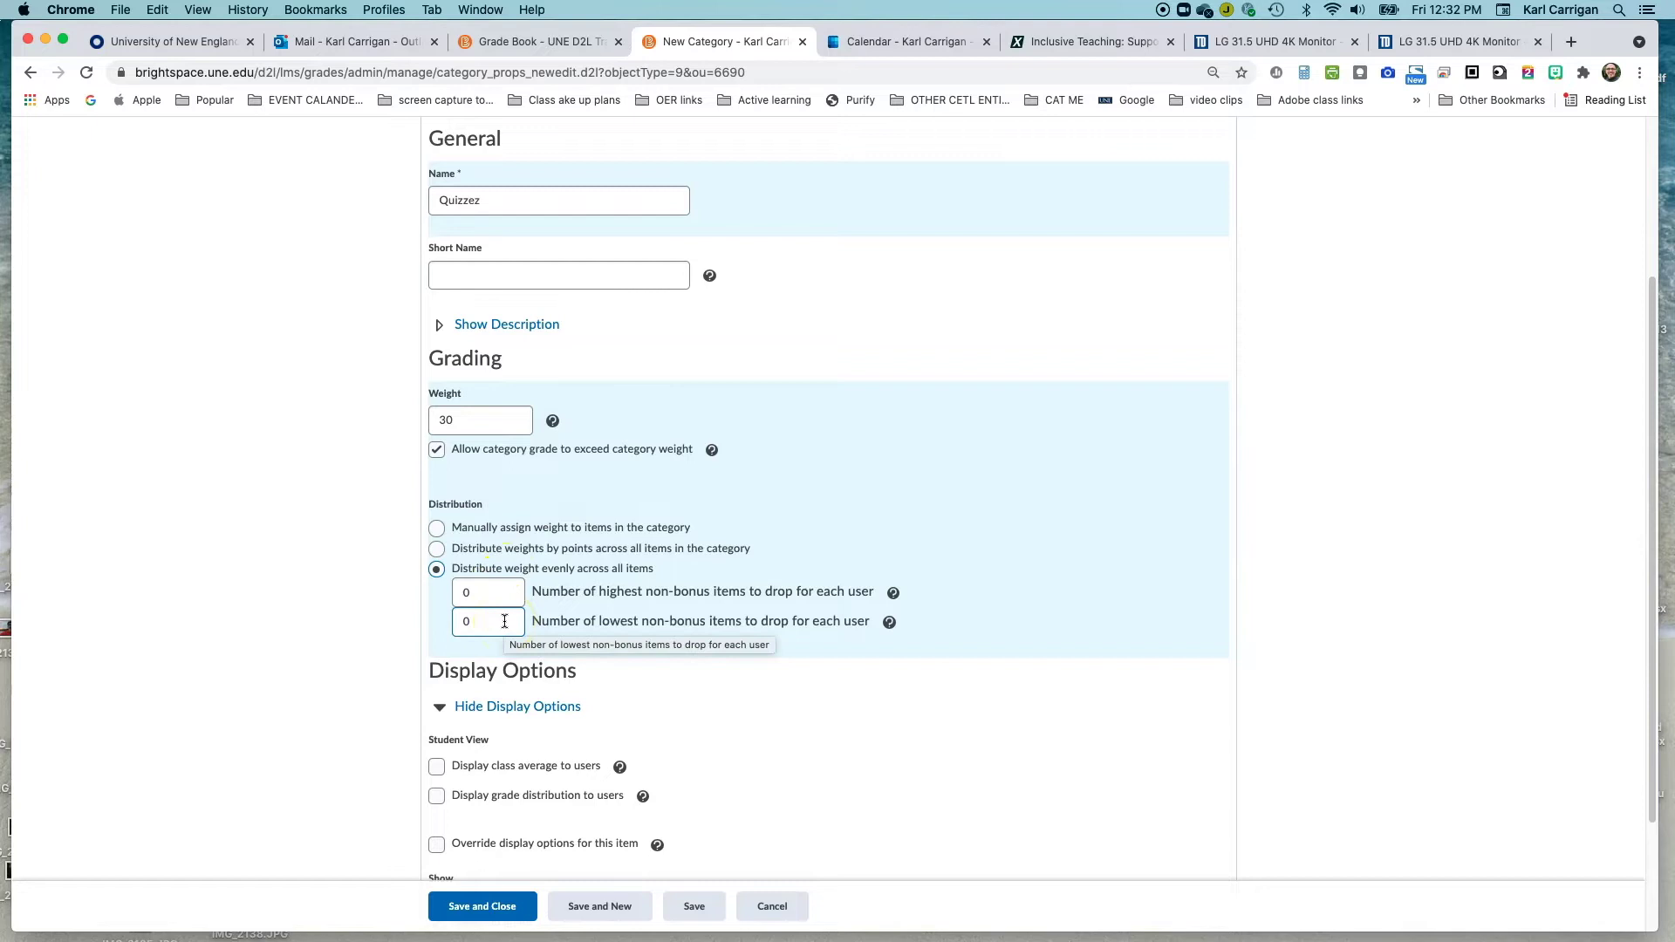
Override the category's student display options to hide the grade scheme color, and save and close the category.
scroll(504, 622, down, 3)
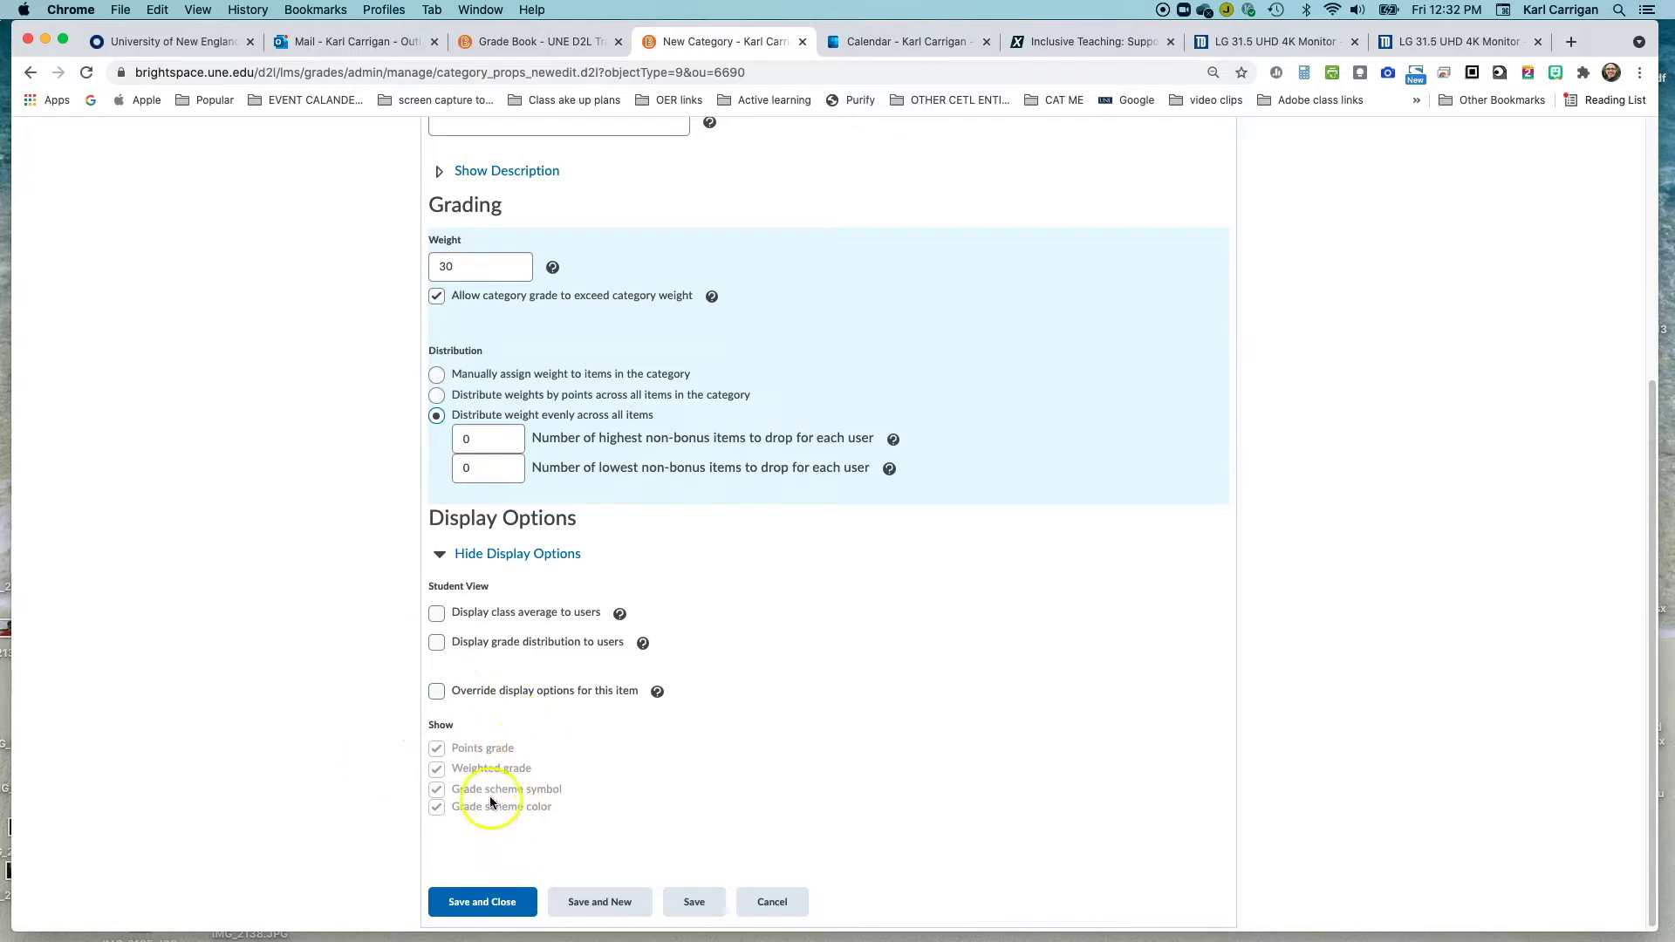
click(436, 692)
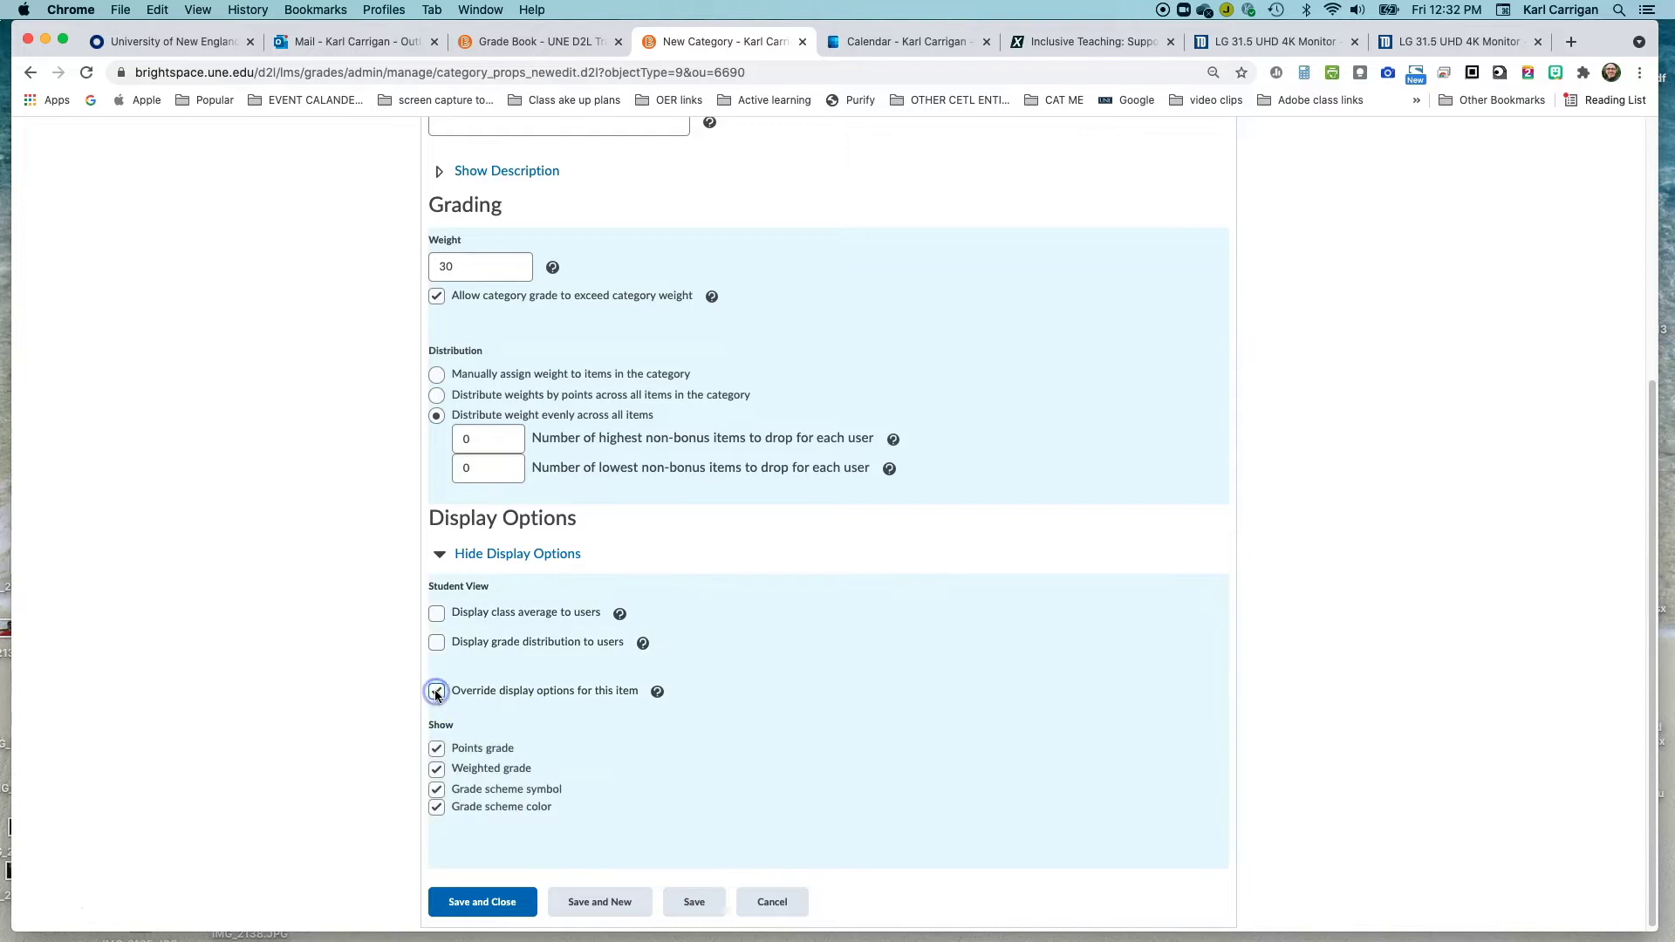
click(438, 804)
click(483, 902)
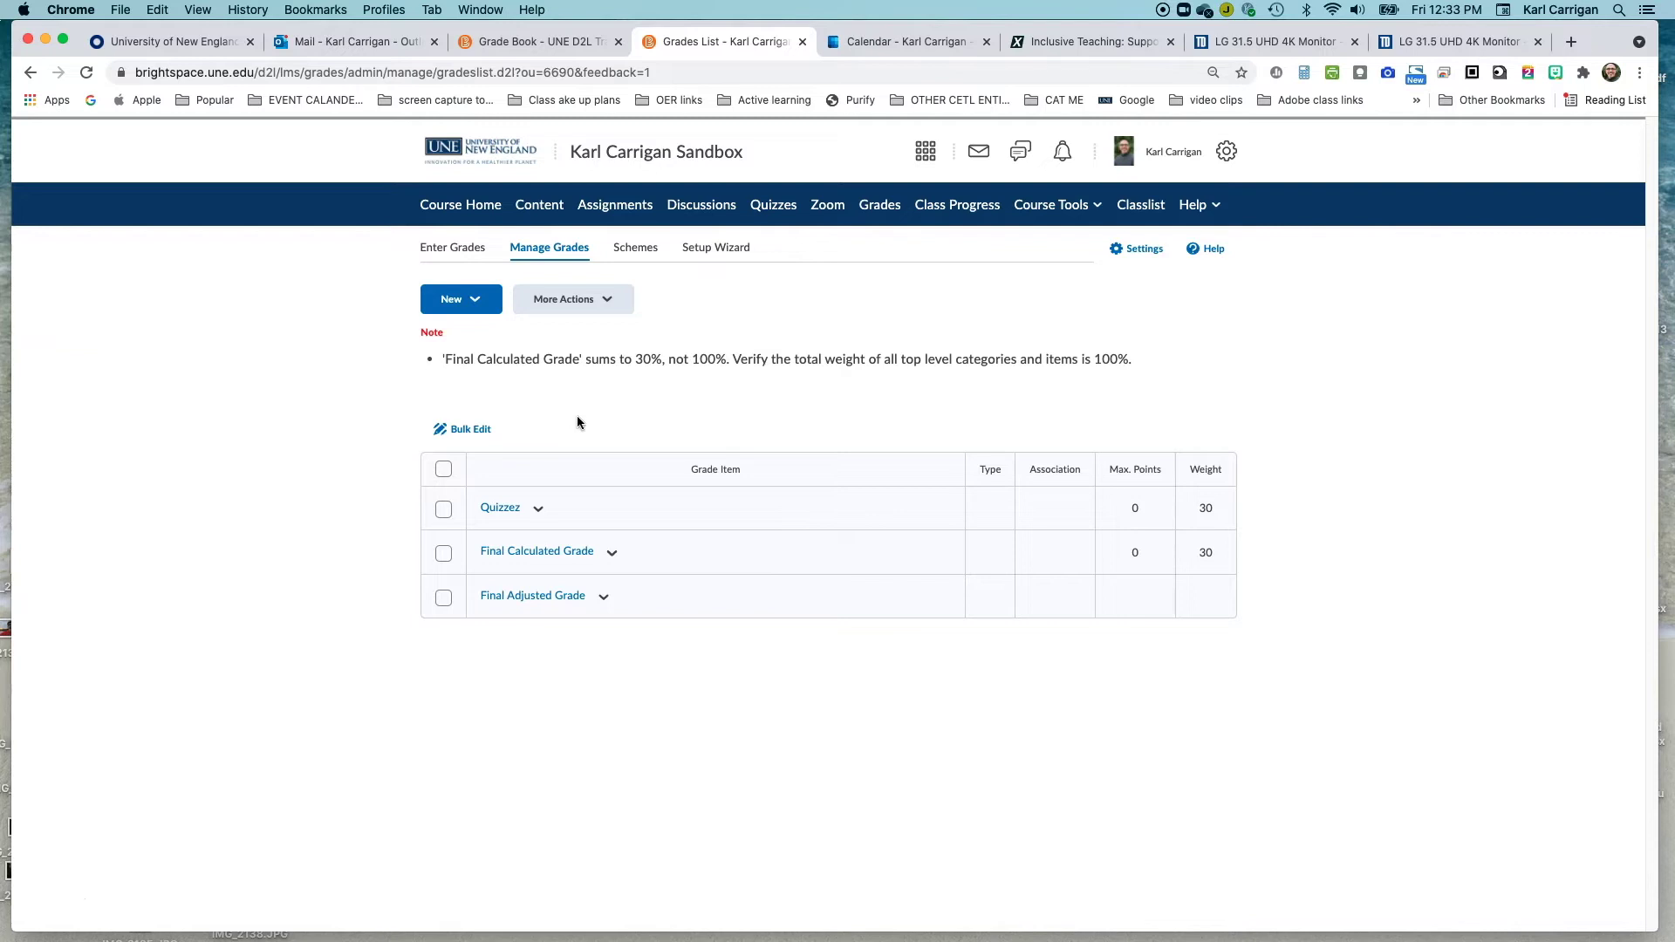
Start a new numeric grade item and name it "Quiz1".
click(474, 303)
click(461, 344)
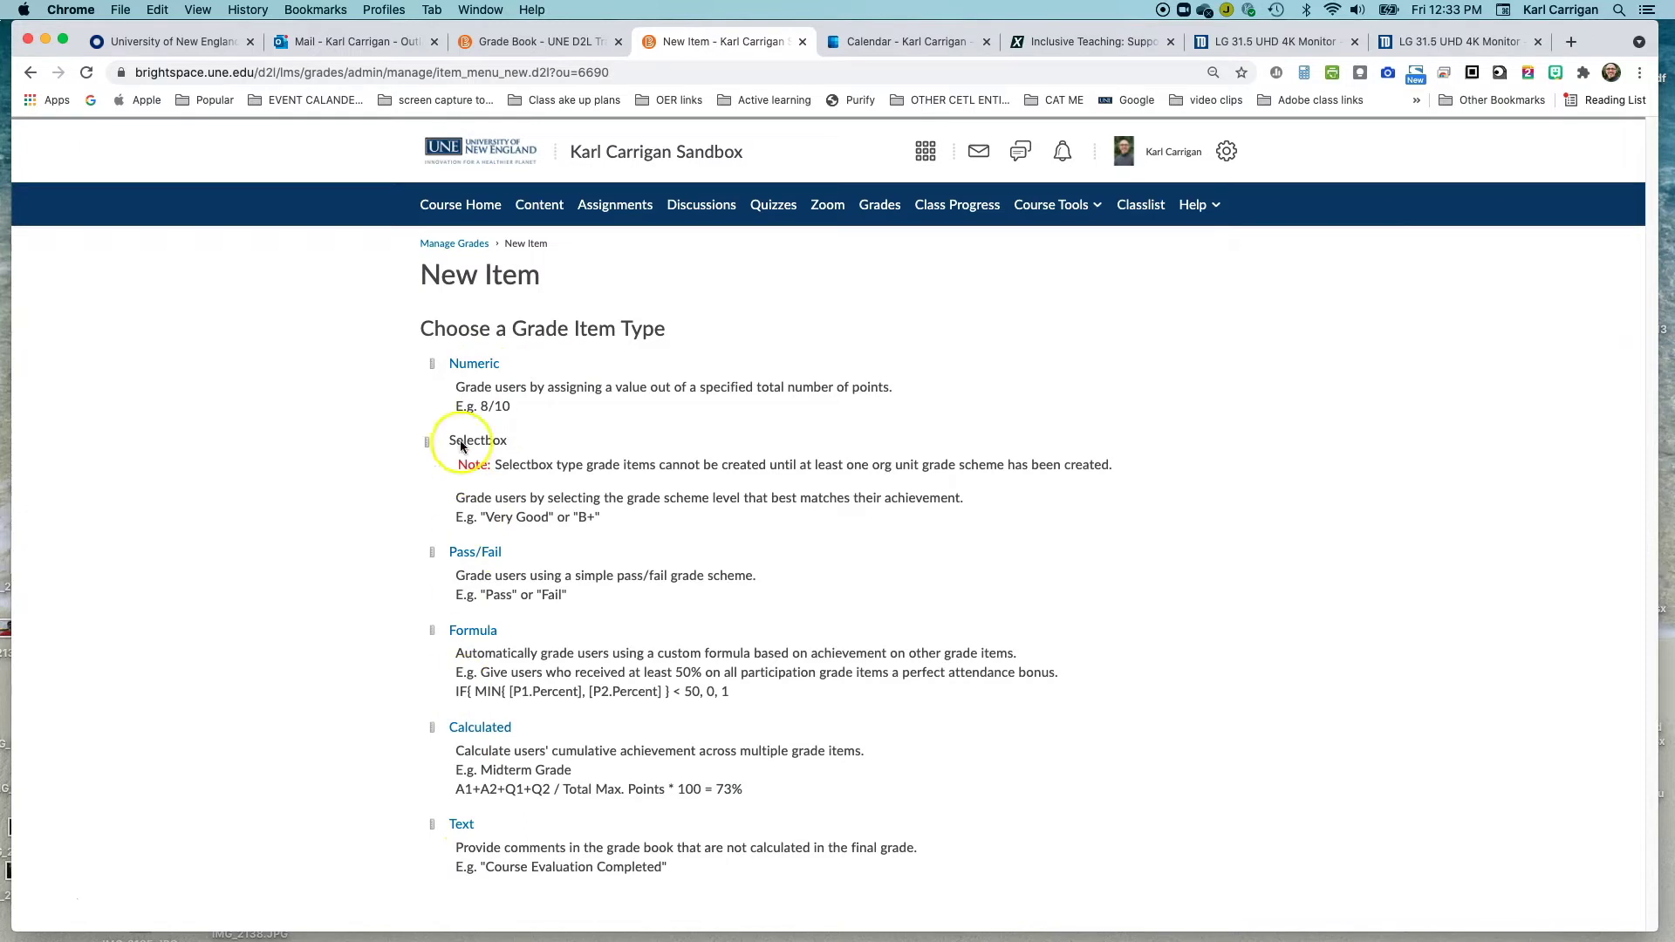
click(480, 367)
click(515, 492)
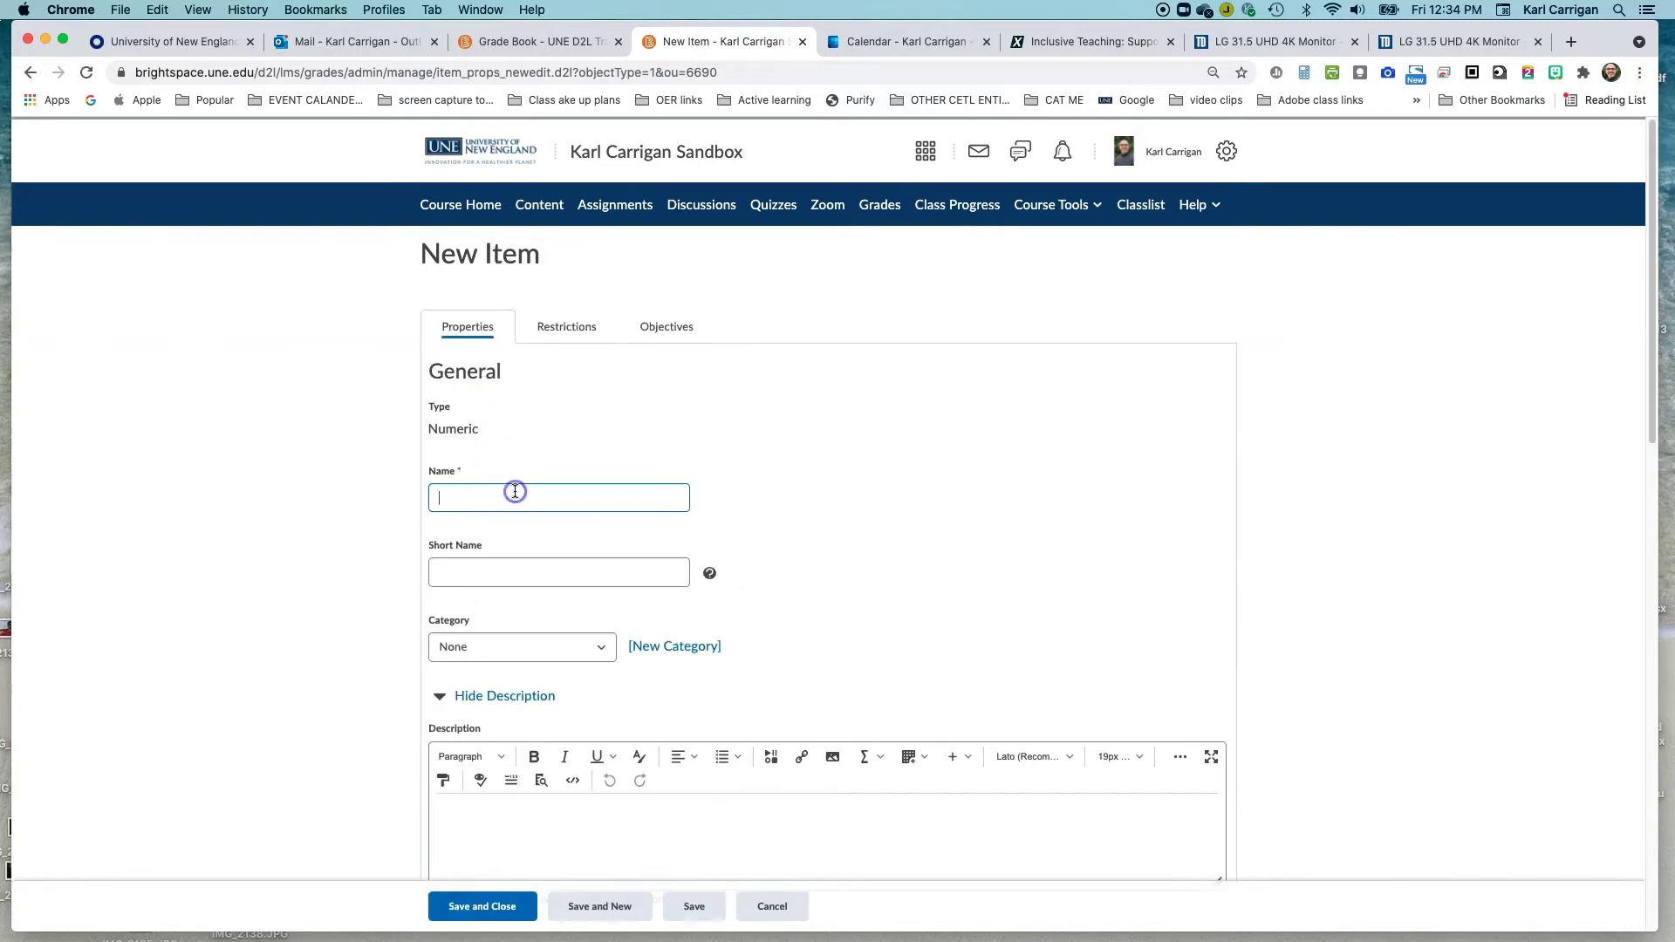
text(Quiz1)
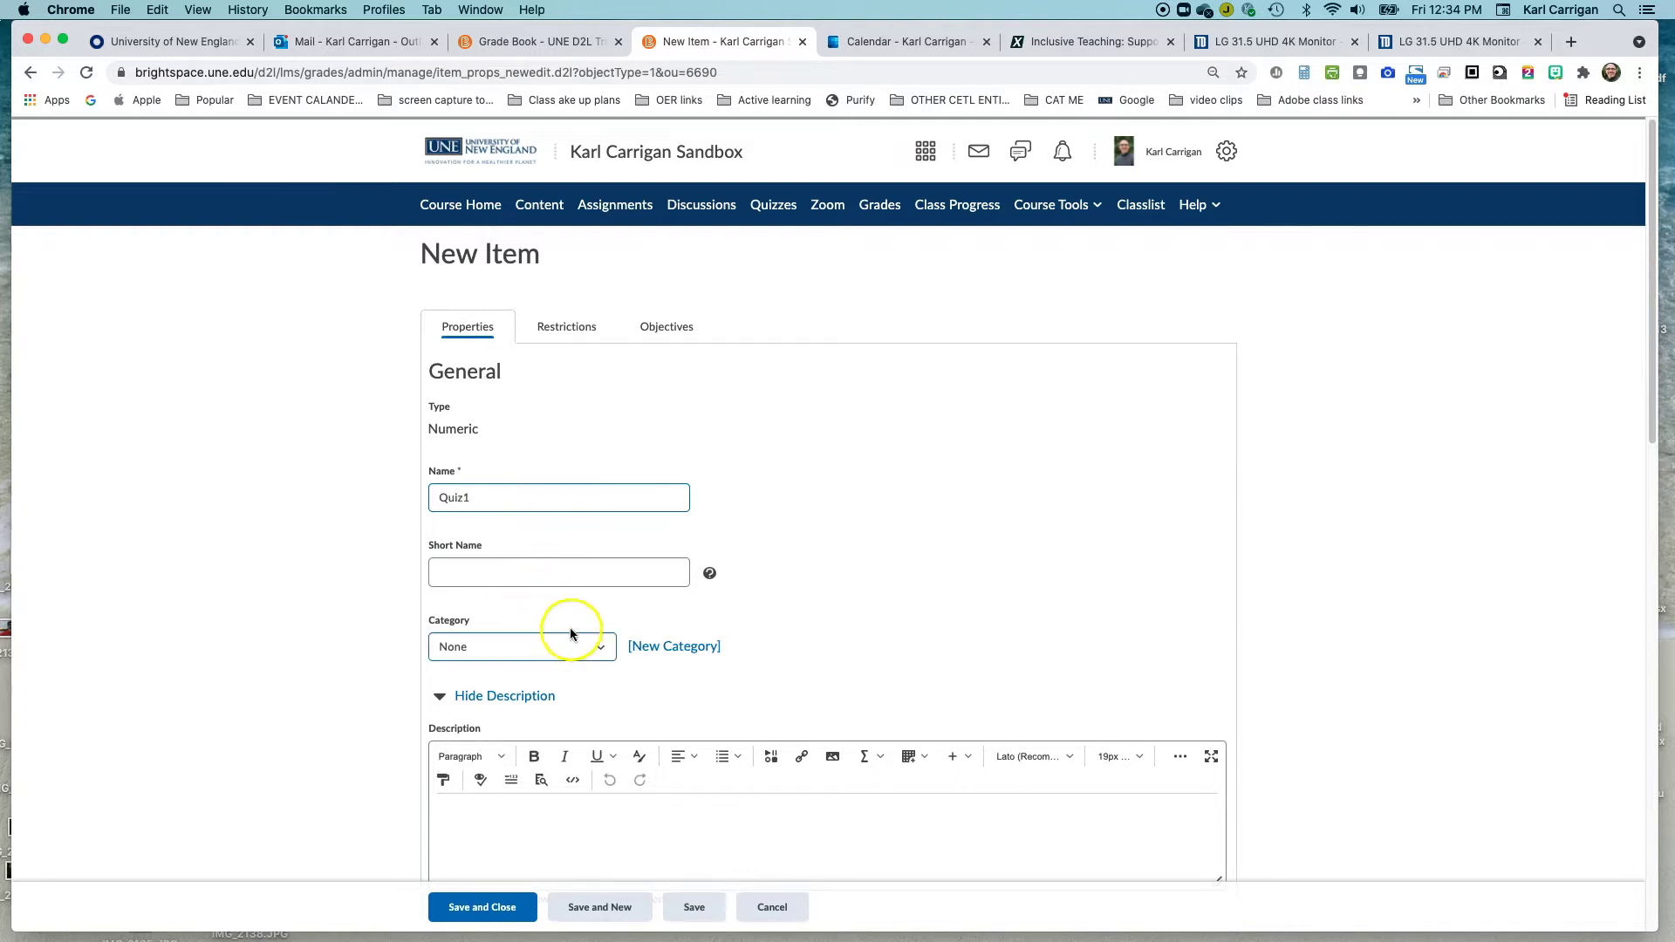
Assign the Quiz1 item to the Quizzez category.
scroll(585, 599, down, 1)
click(585, 602)
click(580, 597)
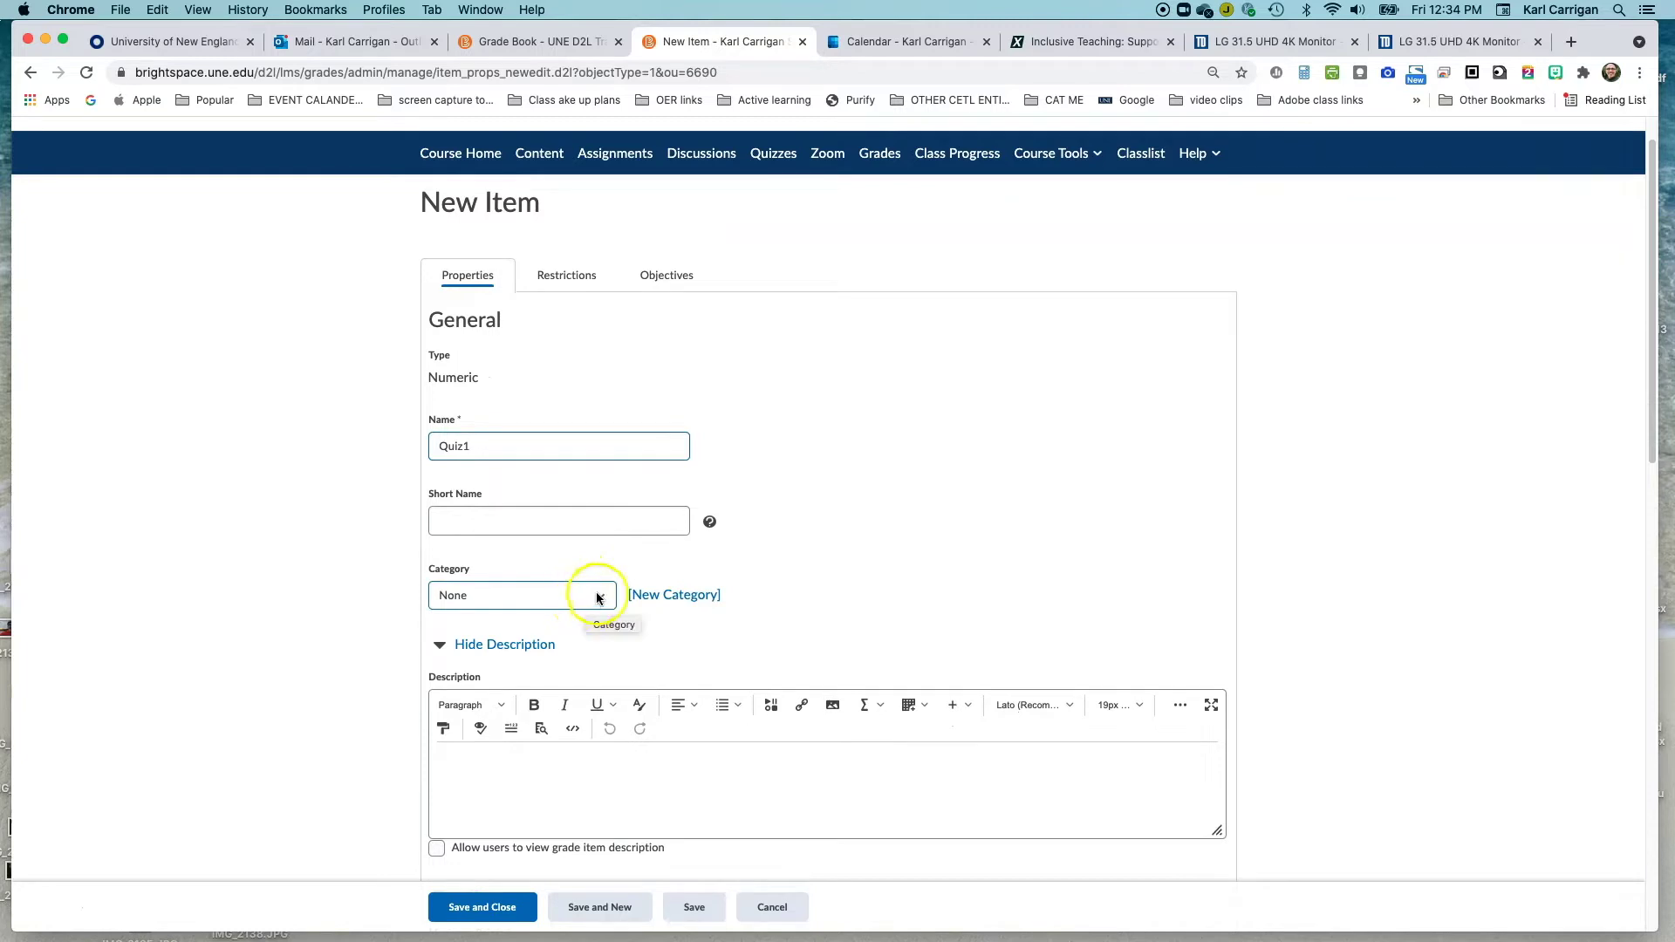
click(601, 599)
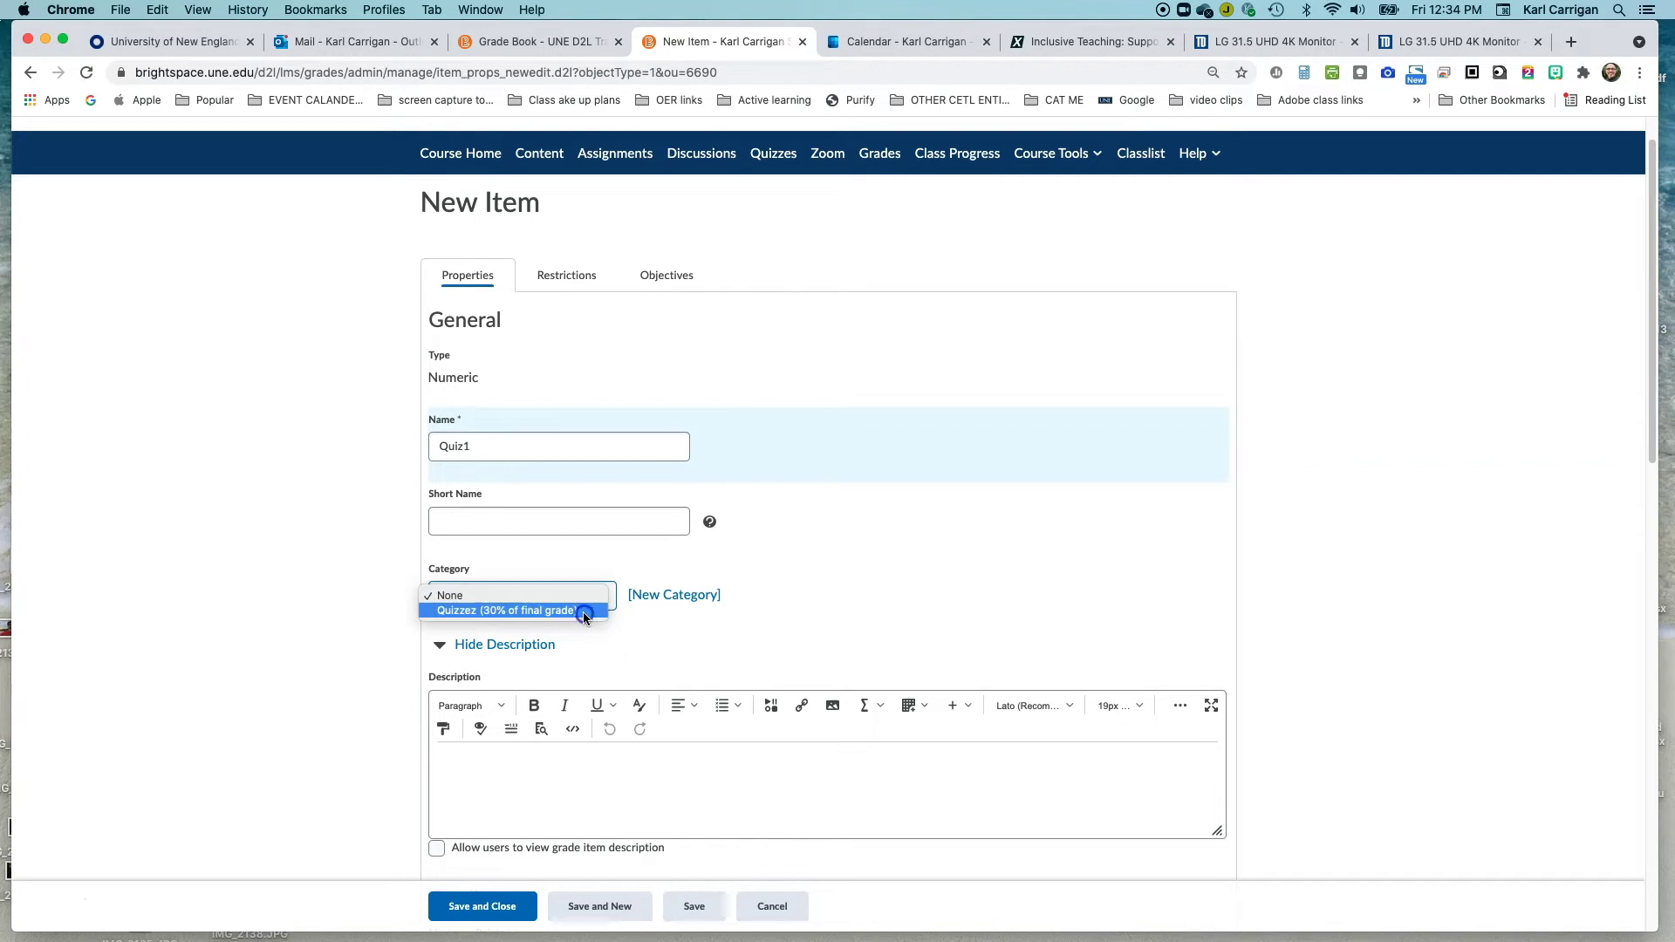
click(583, 611)
Set the quiz item's maximum points to 100 and allow its grade to exceed the maximum.
scroll(583, 611, down, 1)
scroll(583, 611, down, 5)
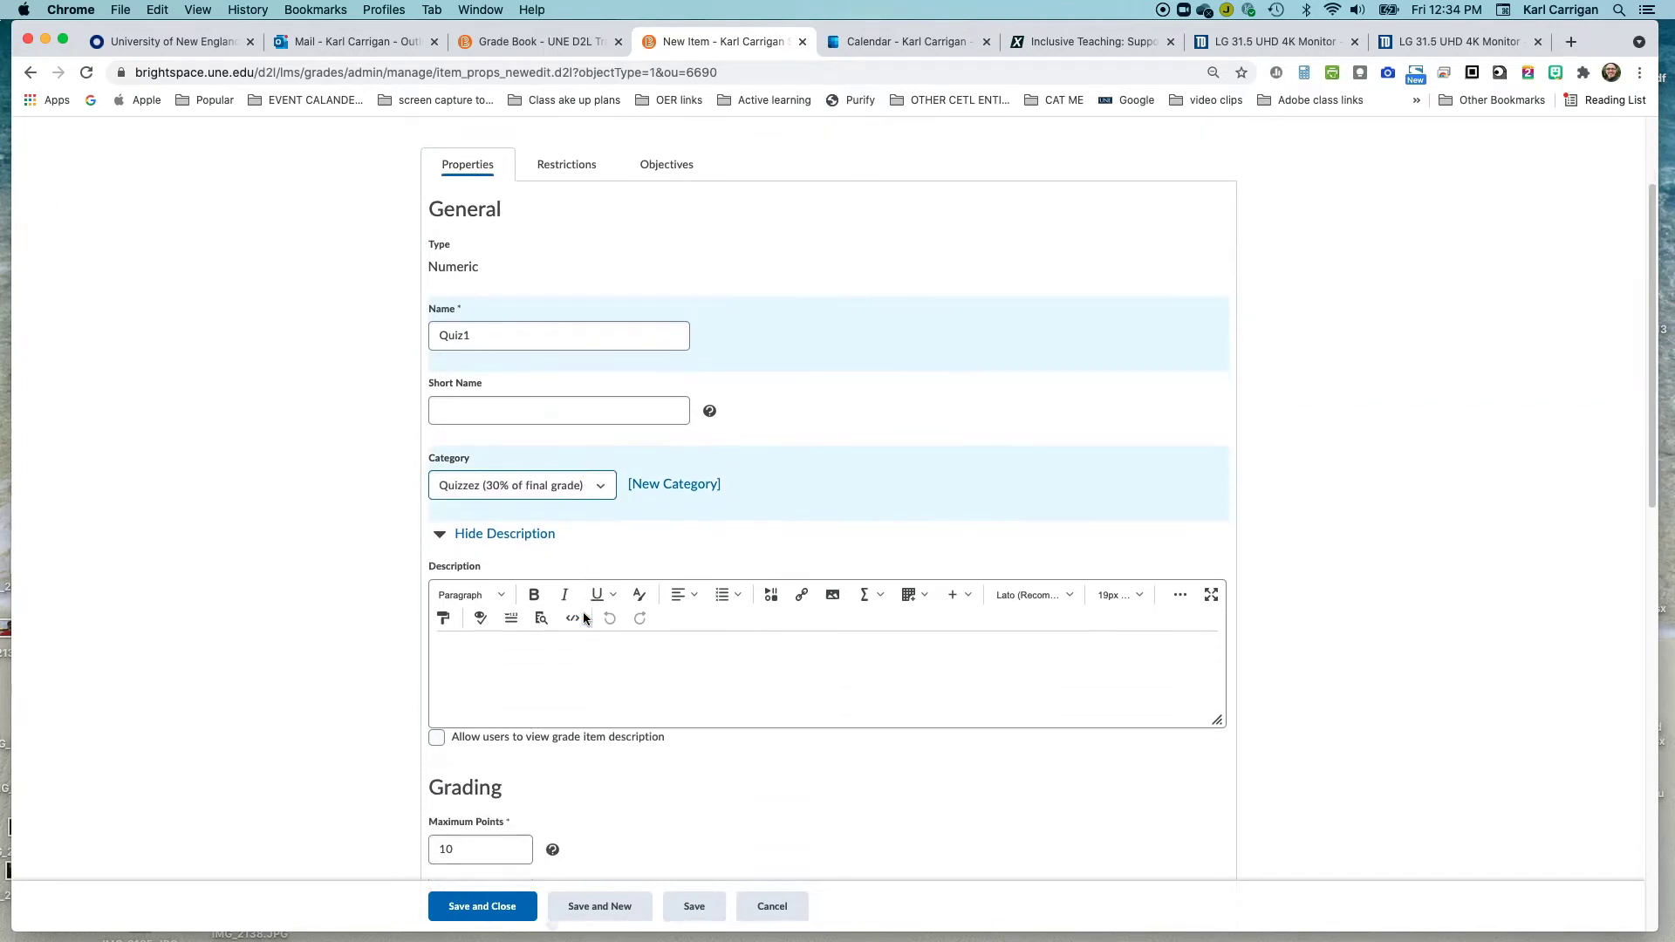
click(474, 570)
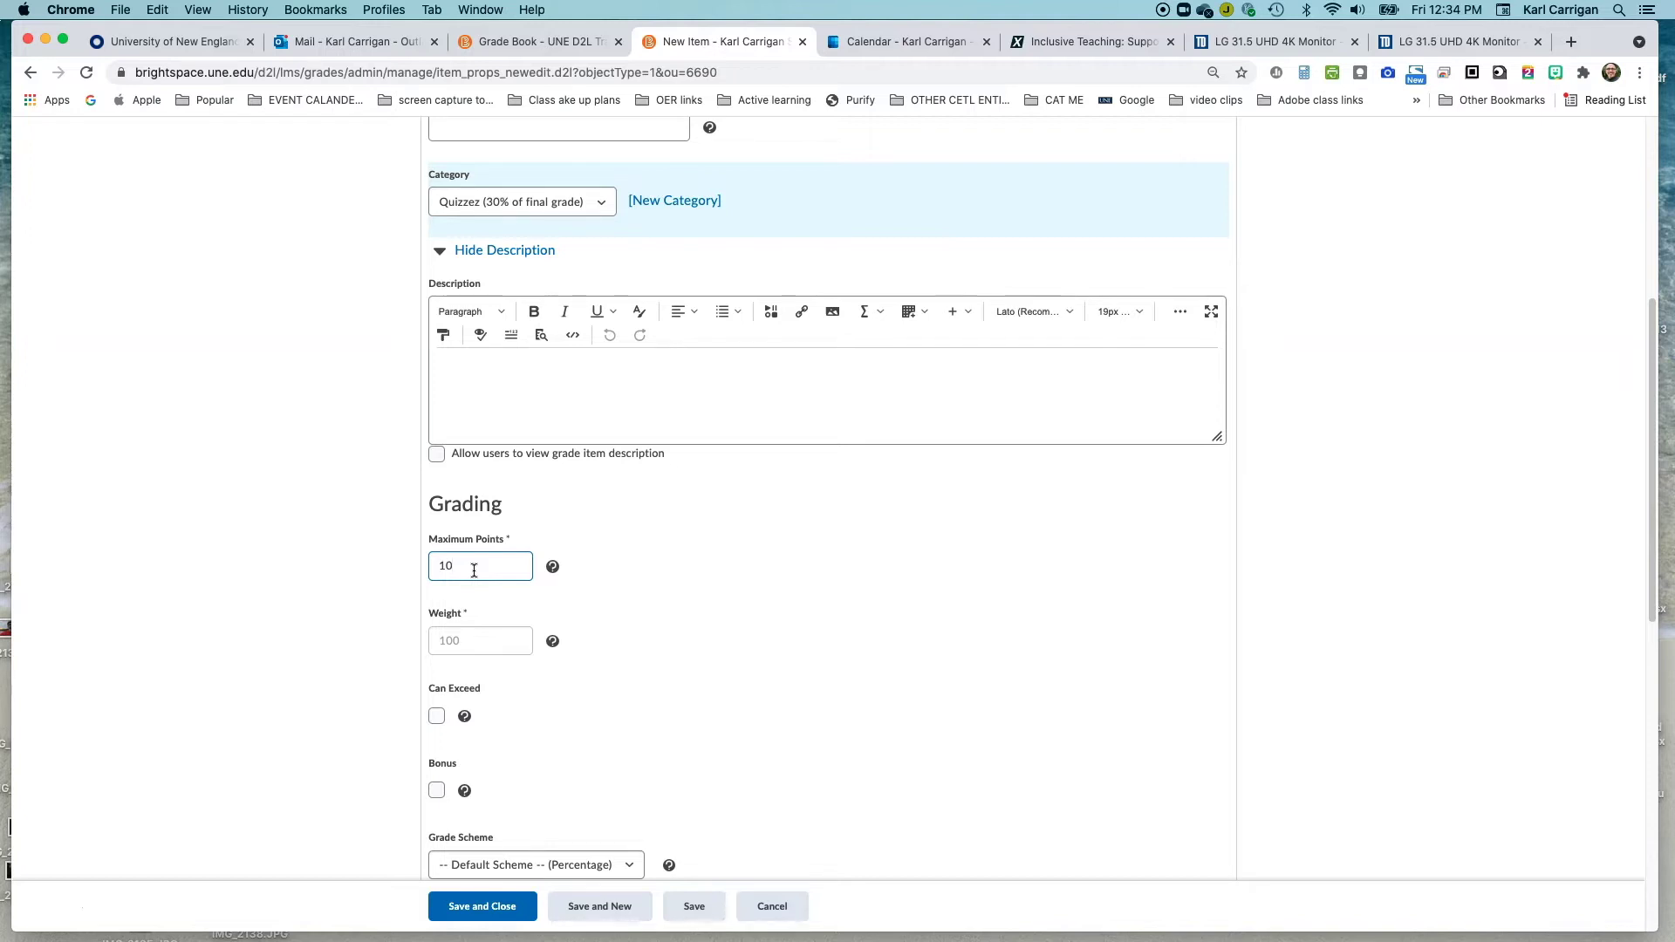
text(0)
click(485, 577)
scroll(488, 588, down, 1)
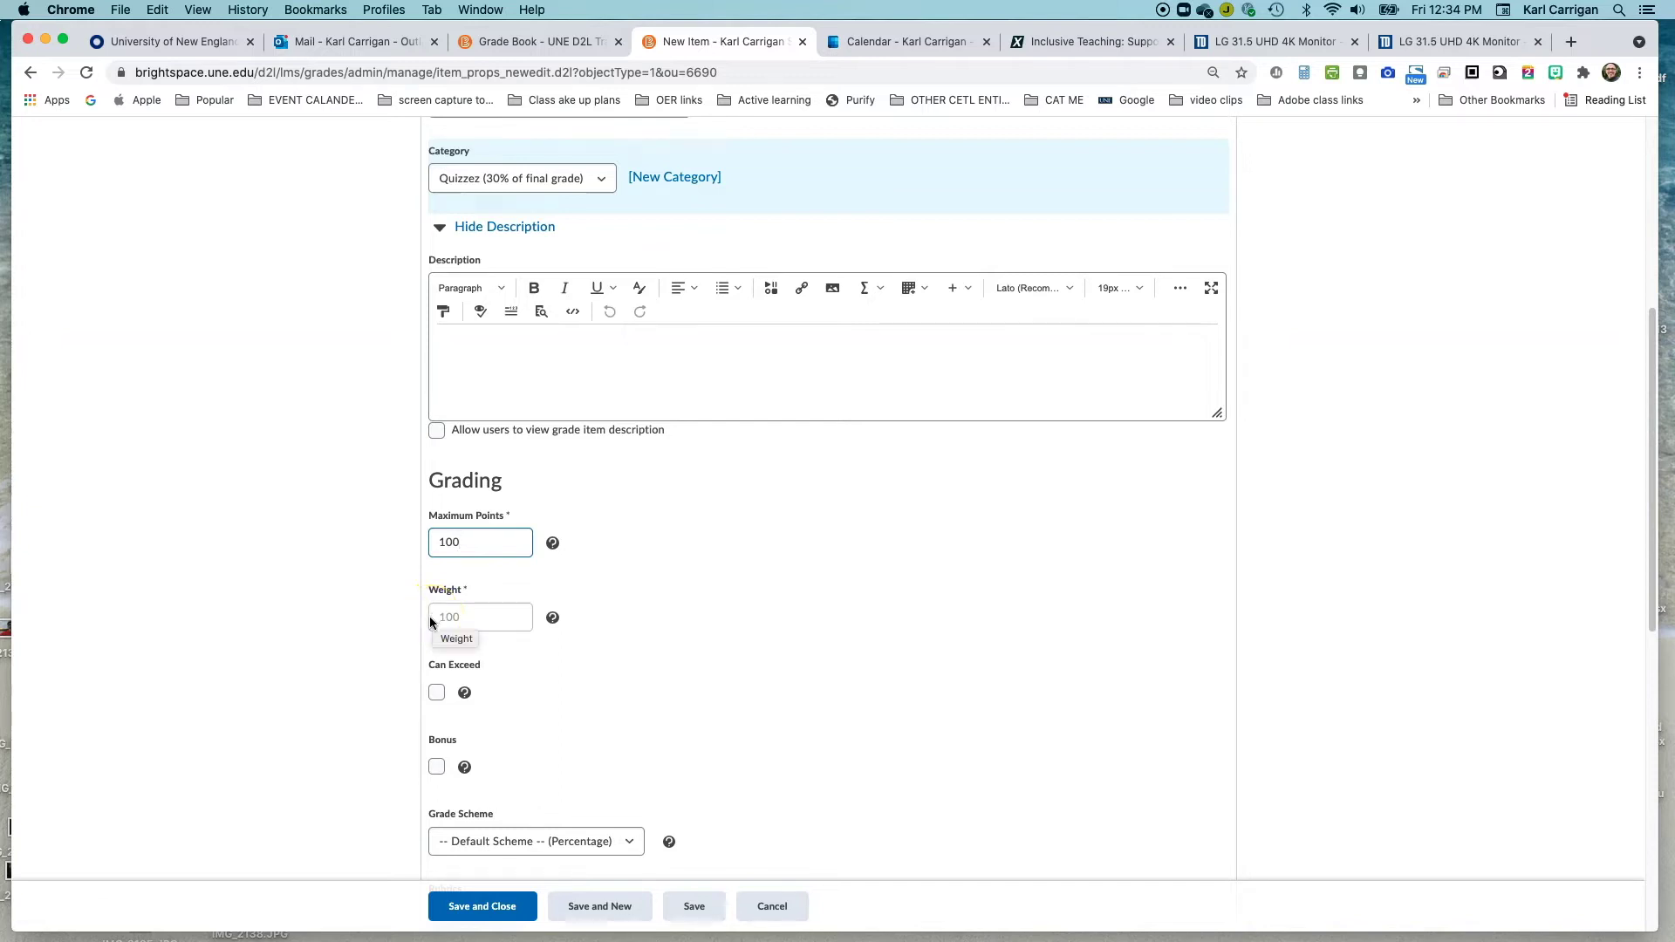
scroll(430, 616, down, 1)
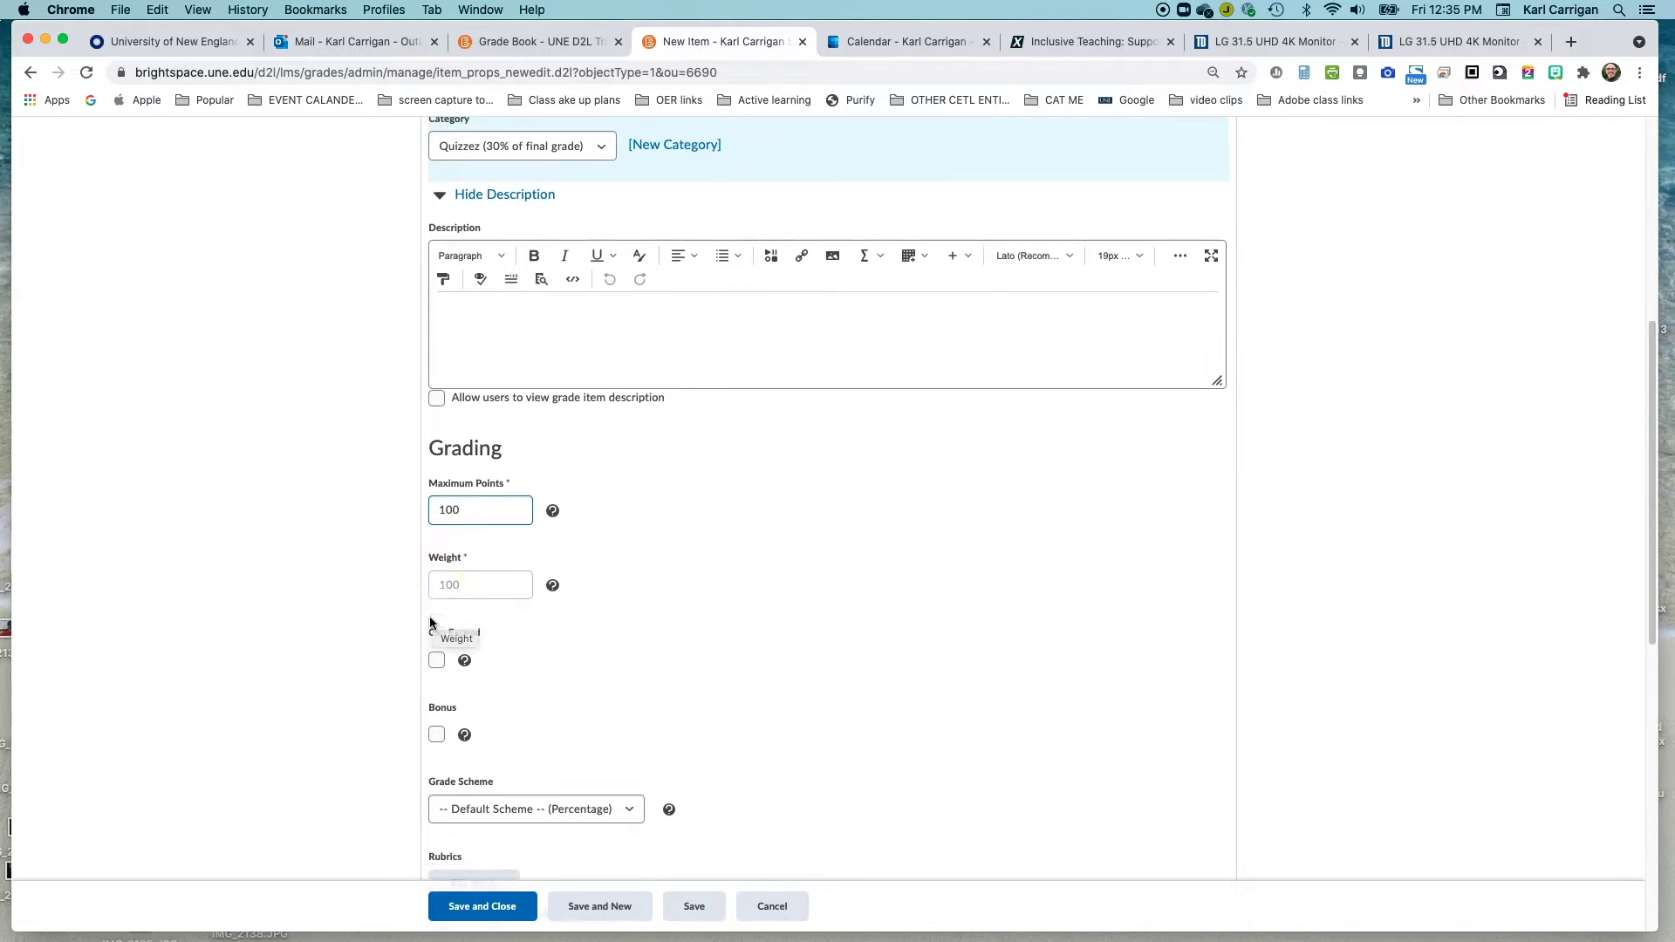
click(438, 661)
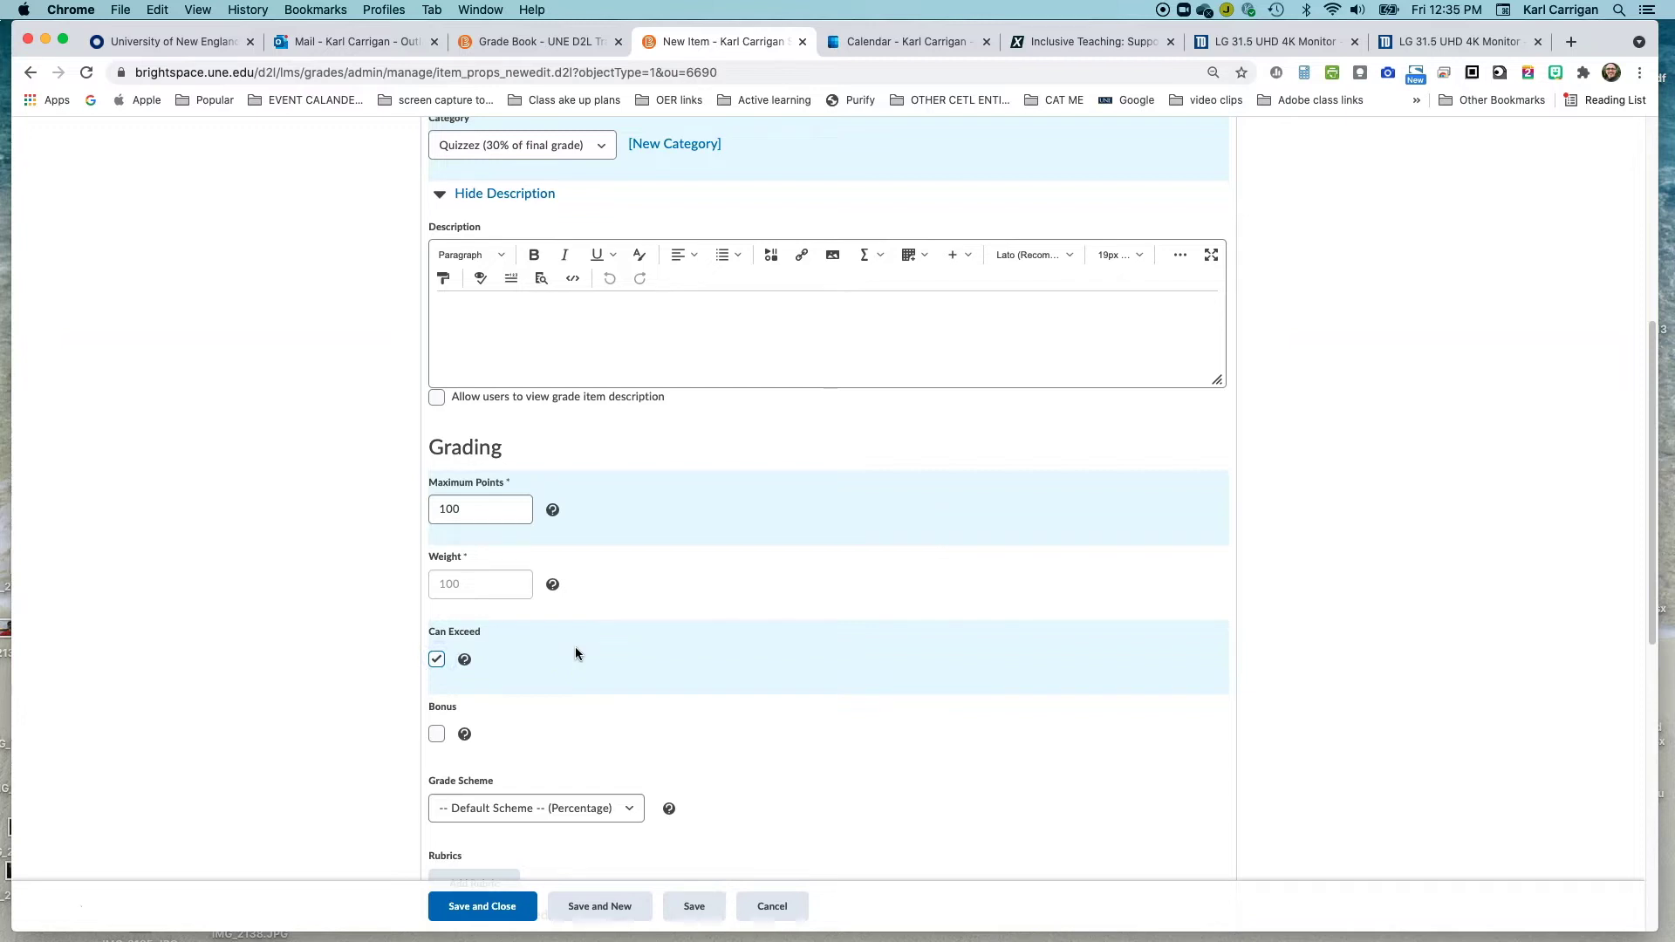
click(421, 644)
click(480, 513)
Review the Quiz1 item's grade scheme, rubric and display options, and save and close the item.
scroll(443, 723, down, 1)
scroll(443, 724, down, 3)
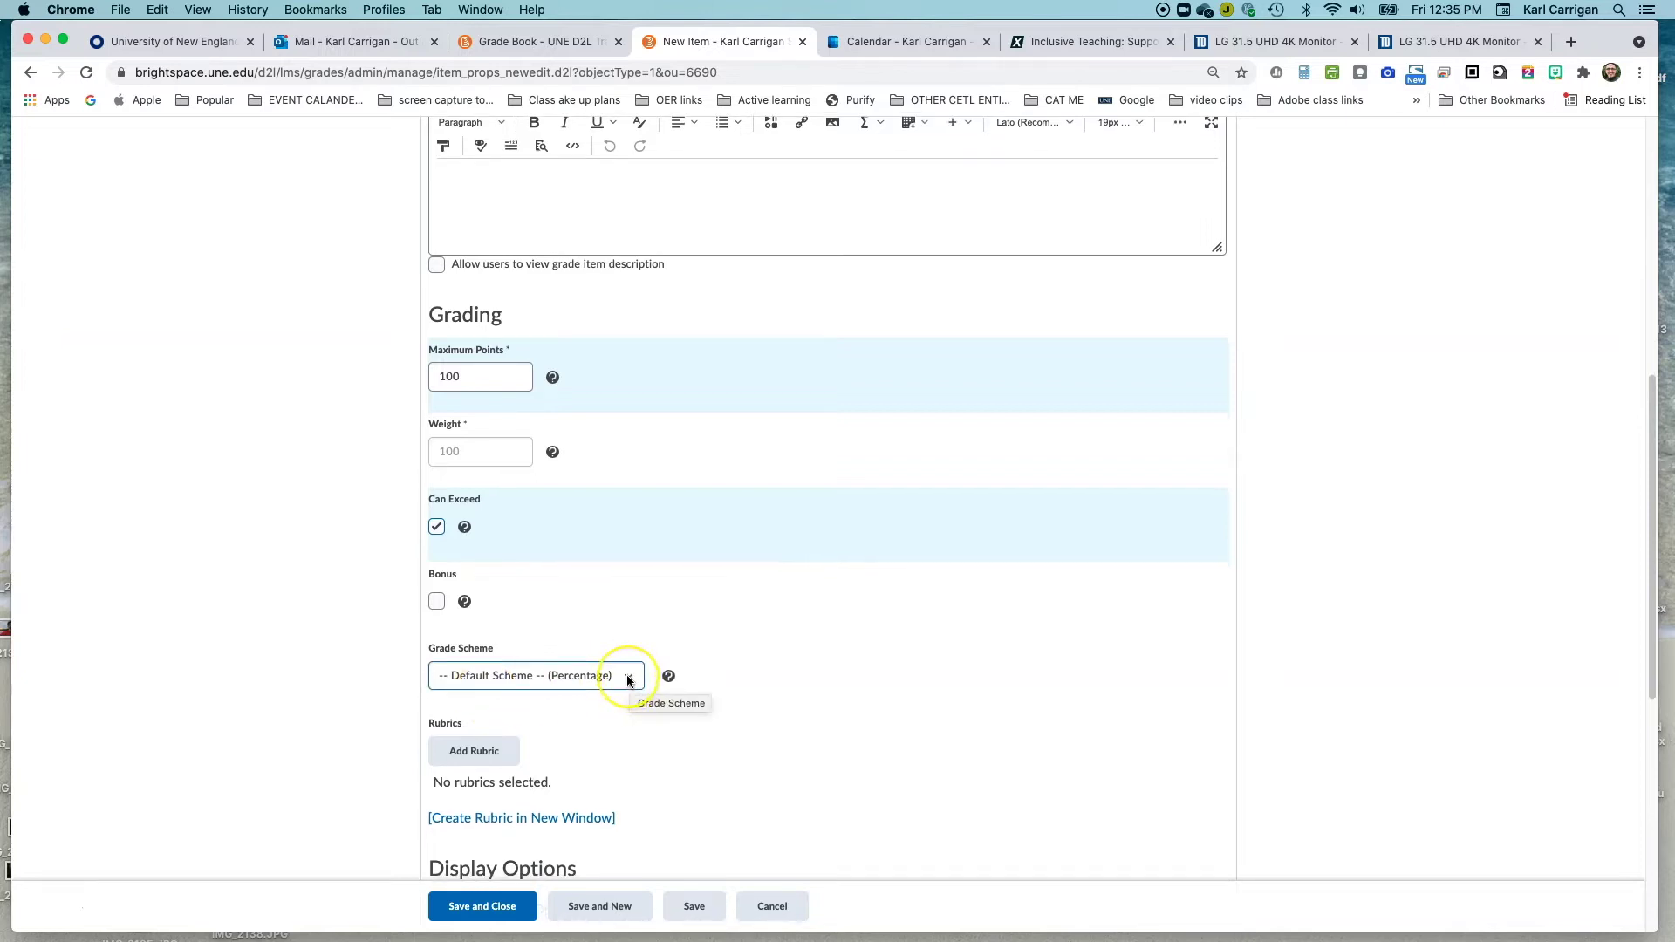
scroll(628, 680, down, 1)
scroll(626, 678, down, 2)
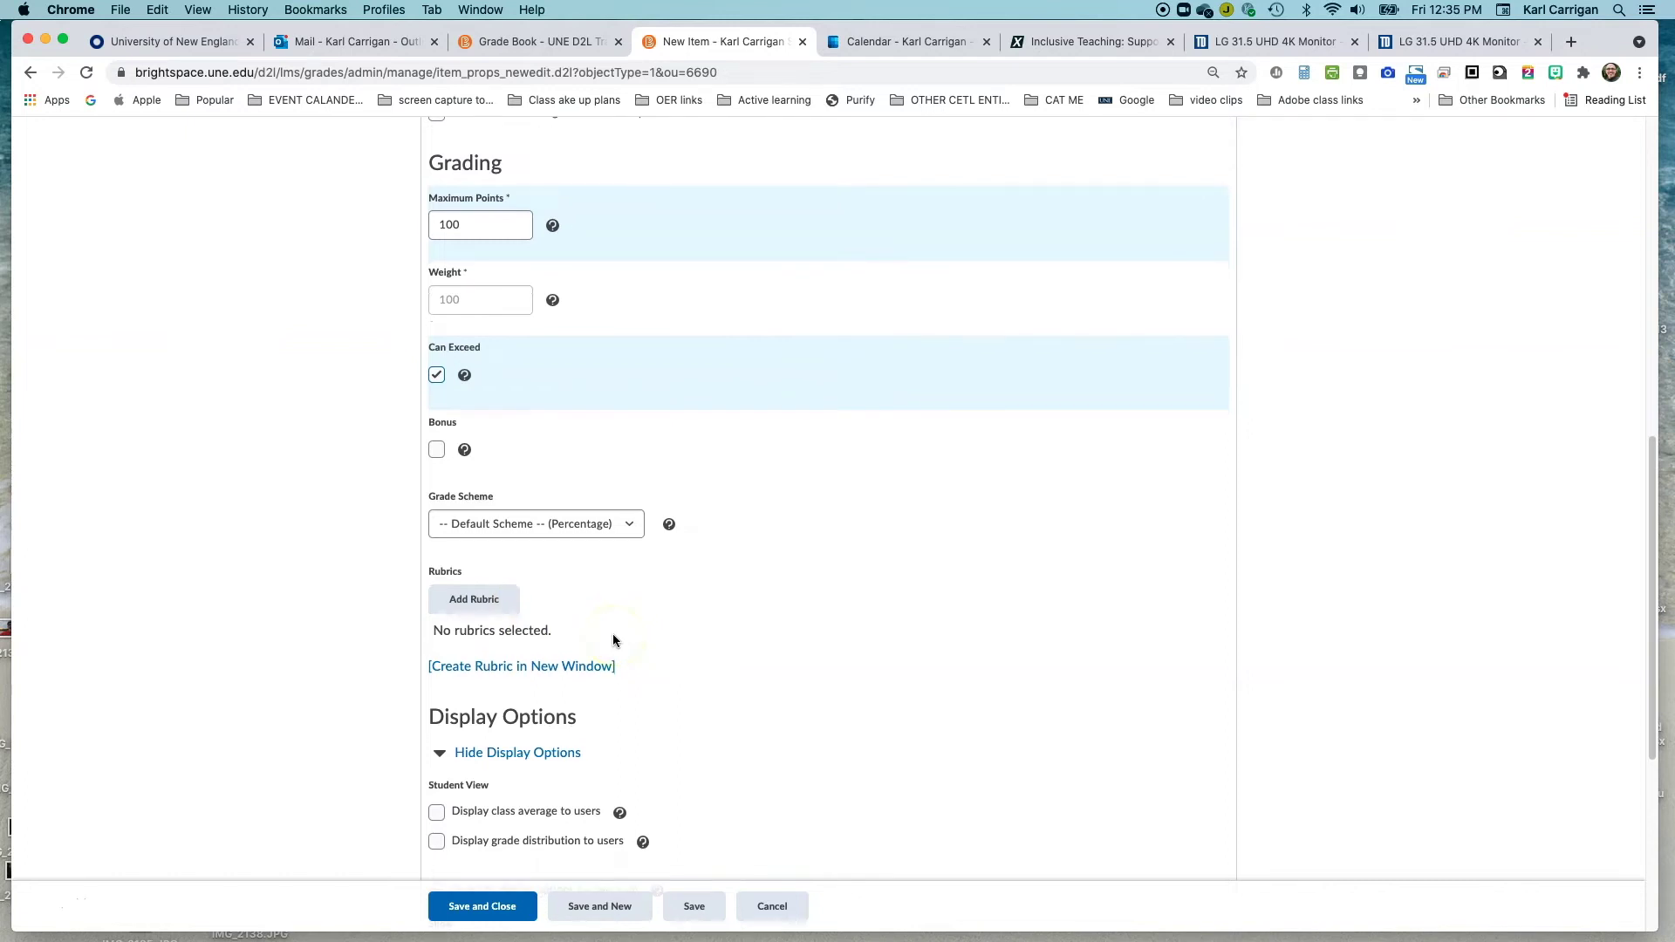
scroll(612, 639, down, 1)
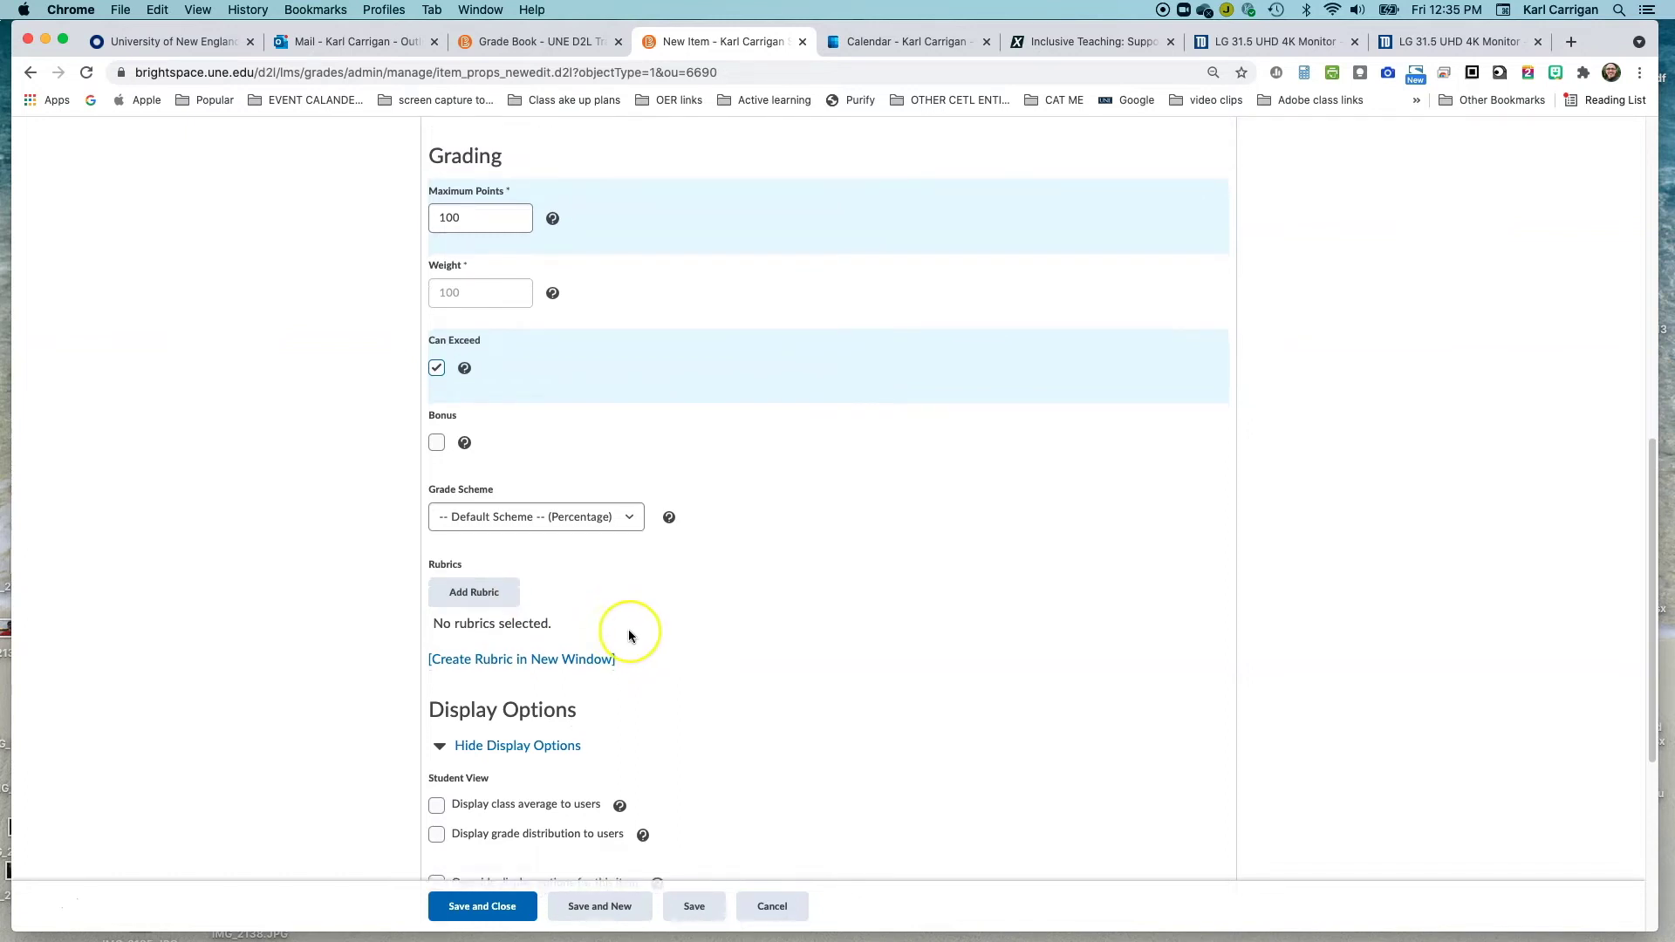
scroll(628, 635, down, 3)
scroll(629, 637, down, 2)
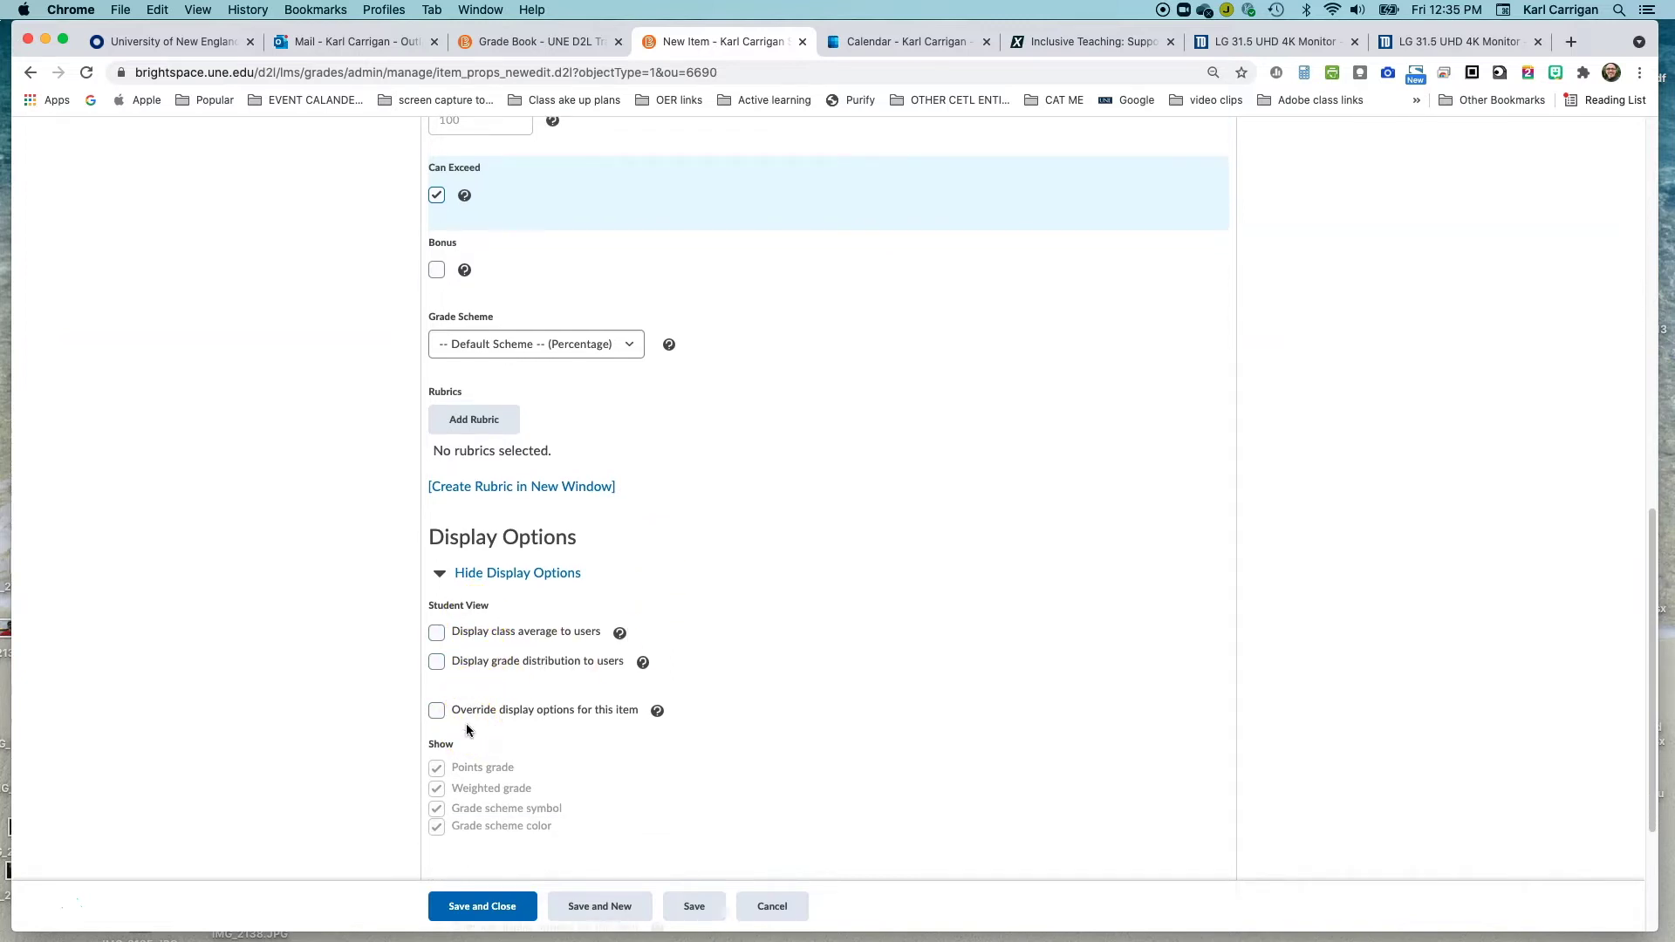
scroll(469, 729, down, 6)
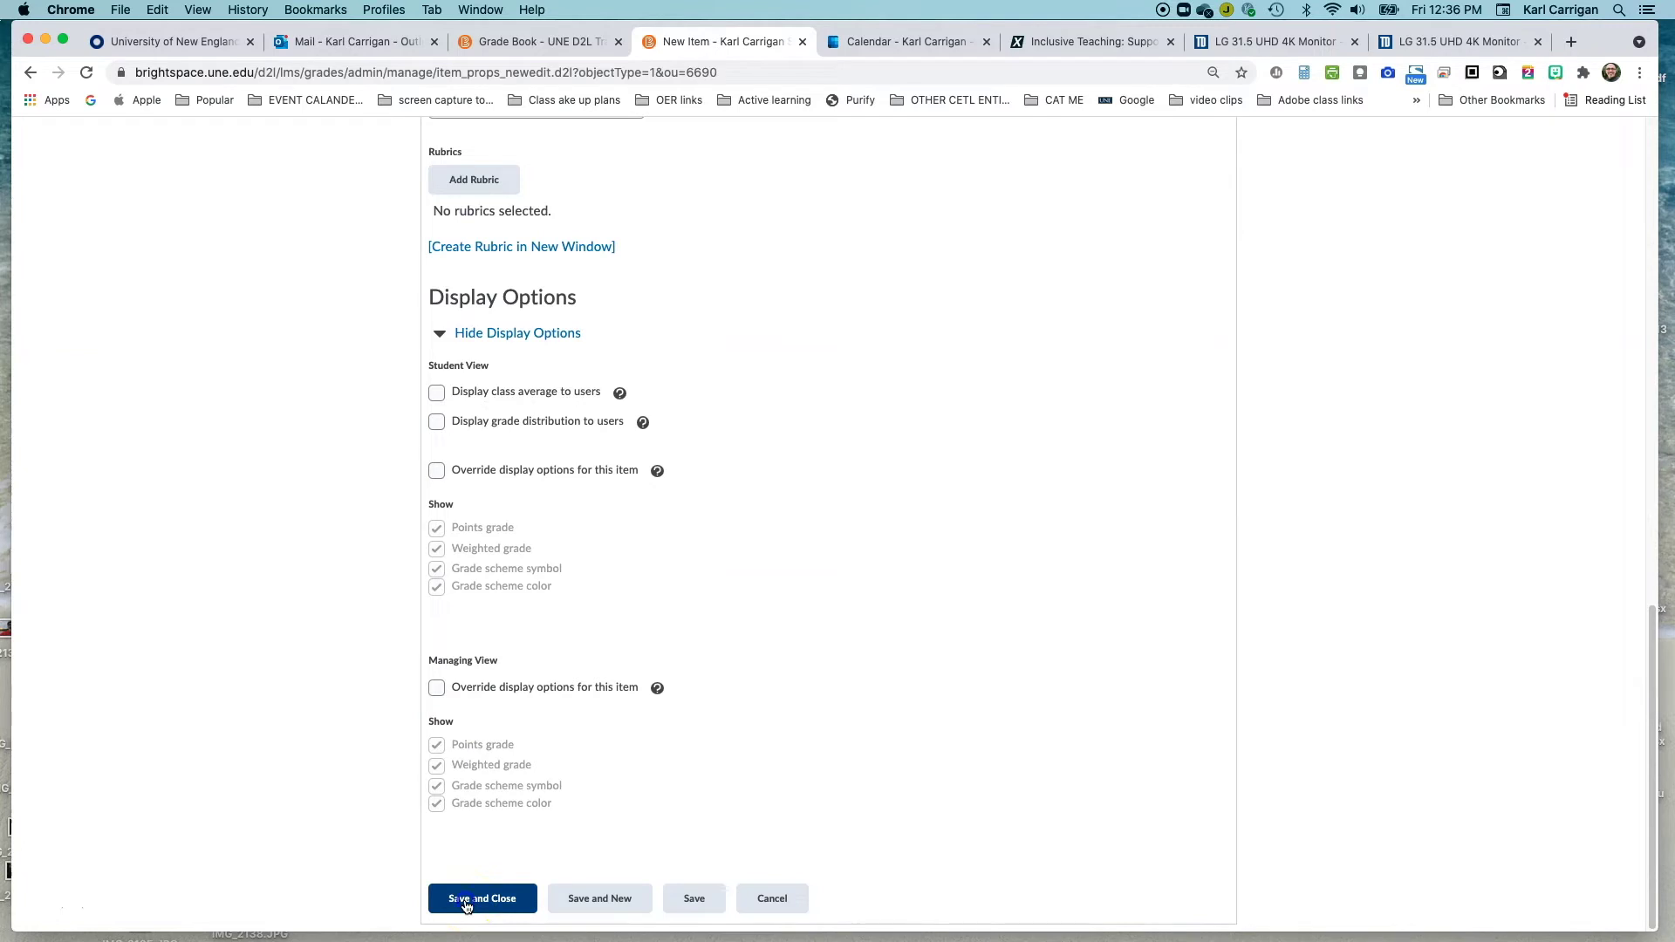
click(467, 900)
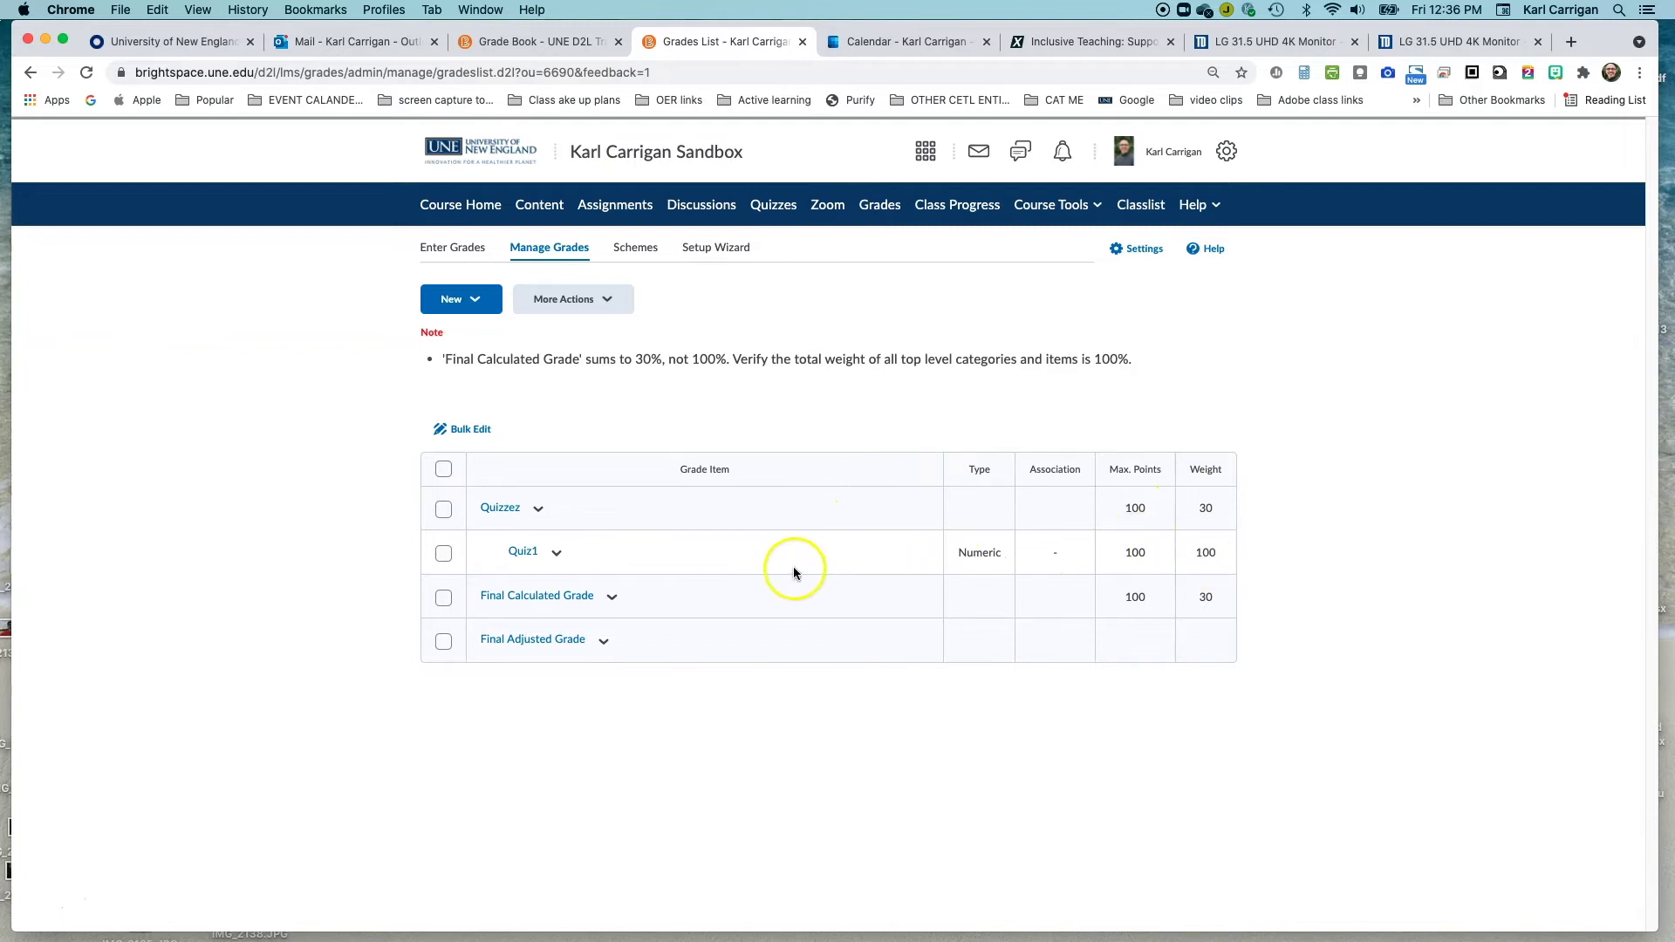
Start a new numeric grade item named "QUIZ 2" and assign it to the Quizzez category.
click(474, 300)
click(455, 339)
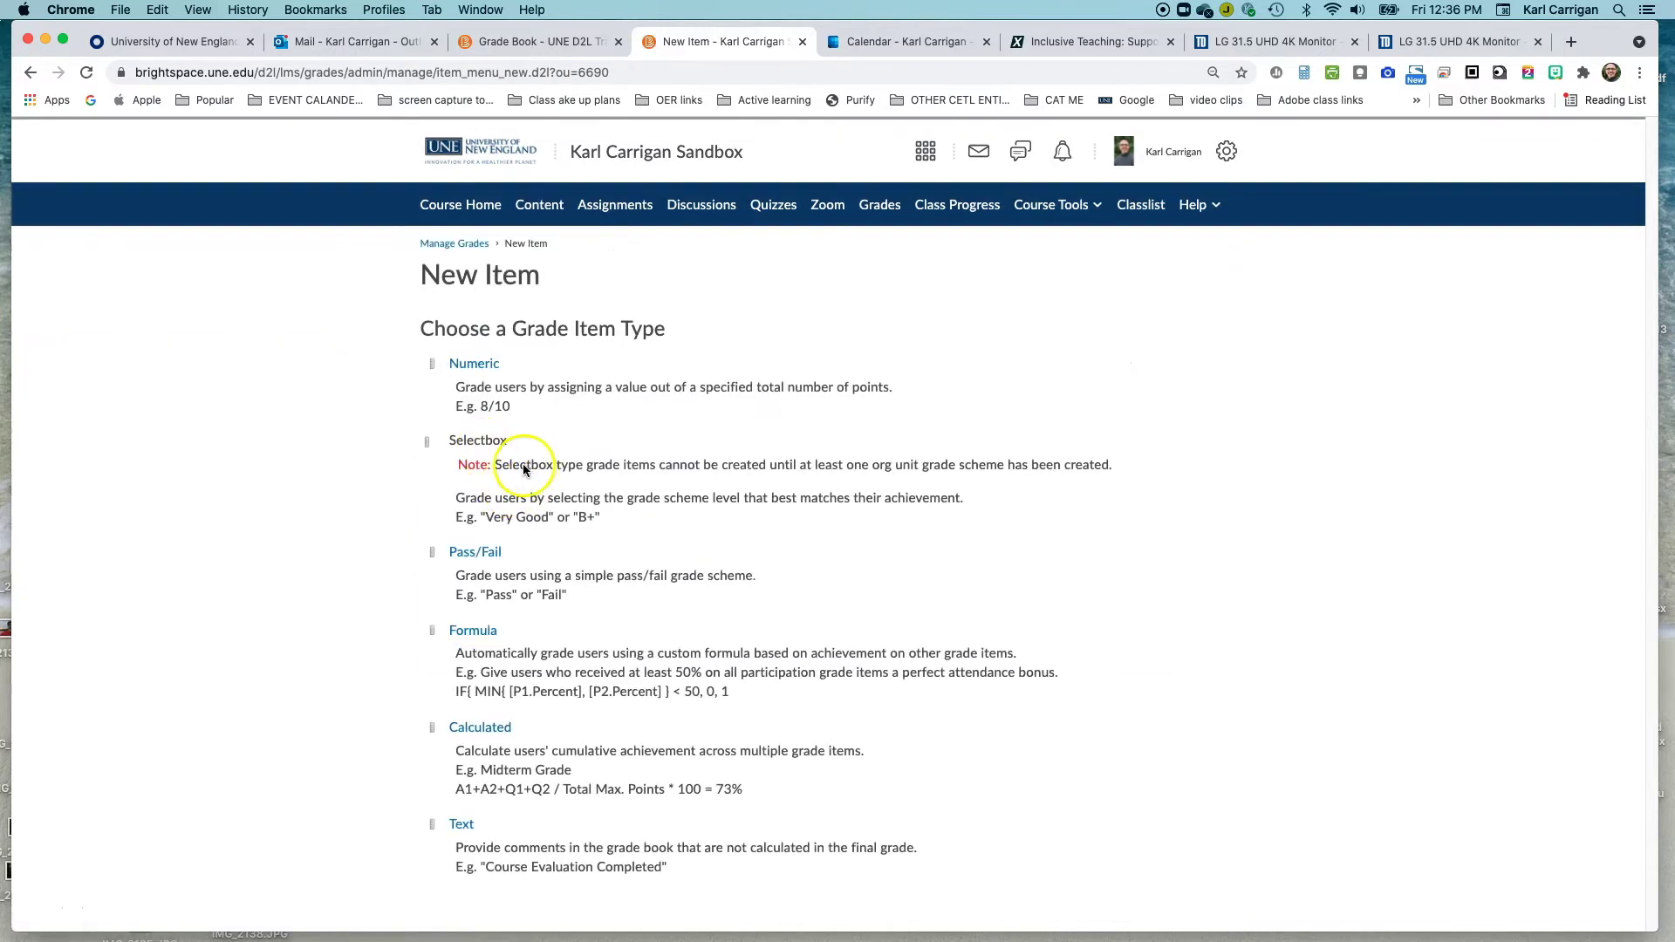
click(484, 364)
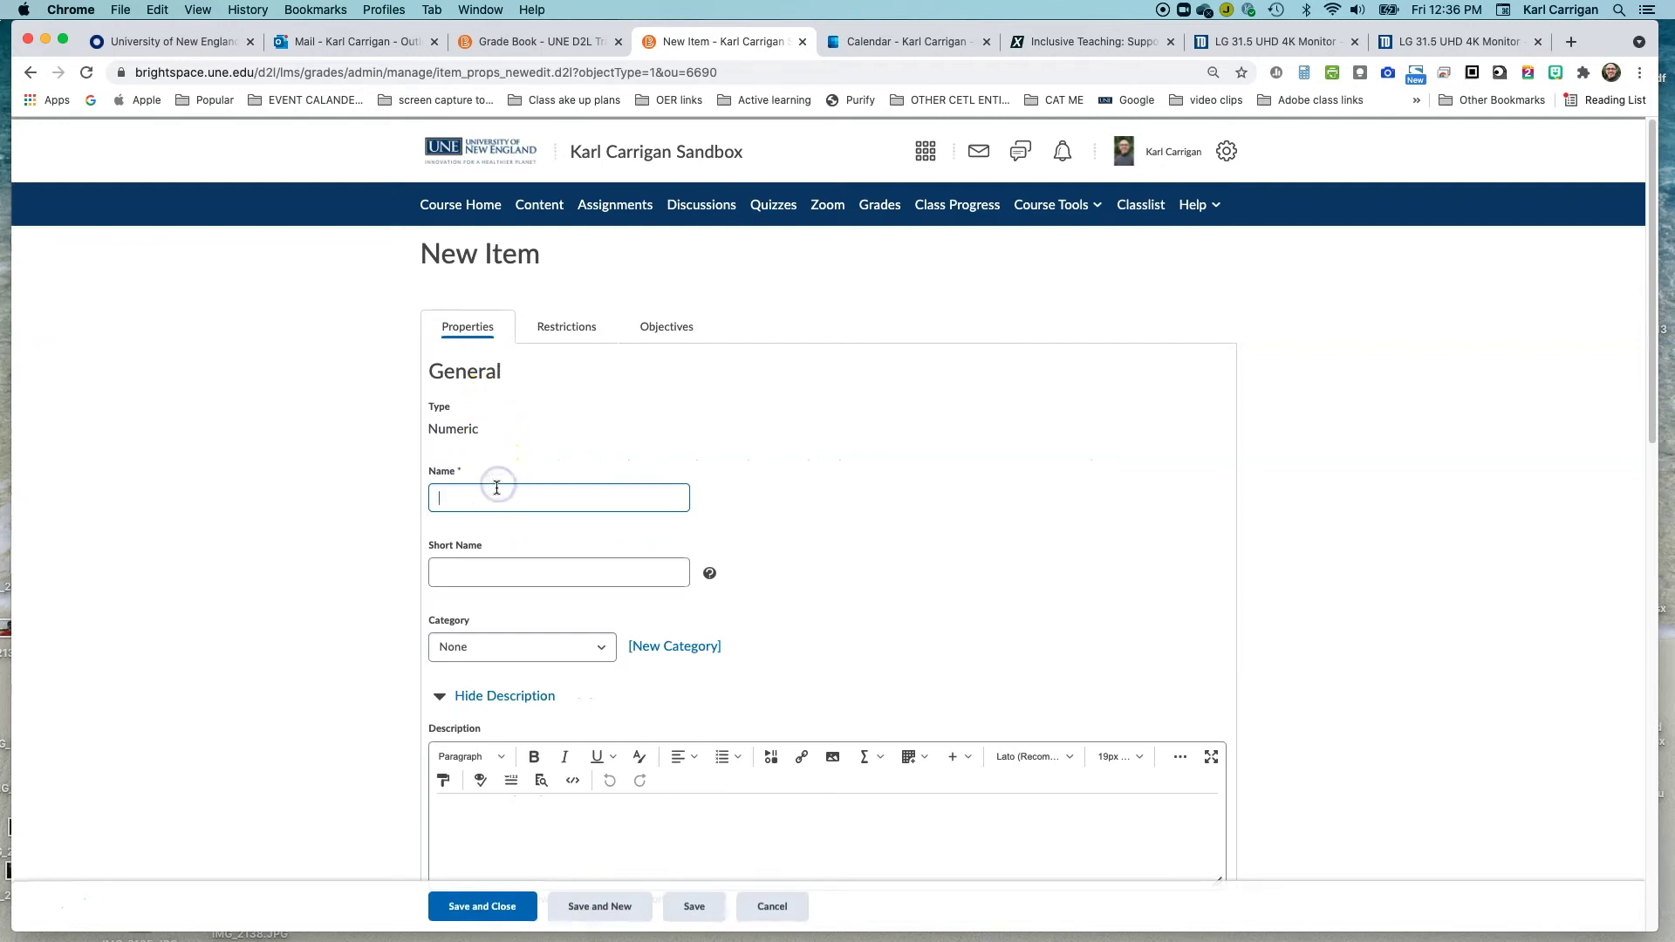
text(QUIZ 2)
scroll(409, 557, down, 1)
click(600, 584)
click(593, 602)
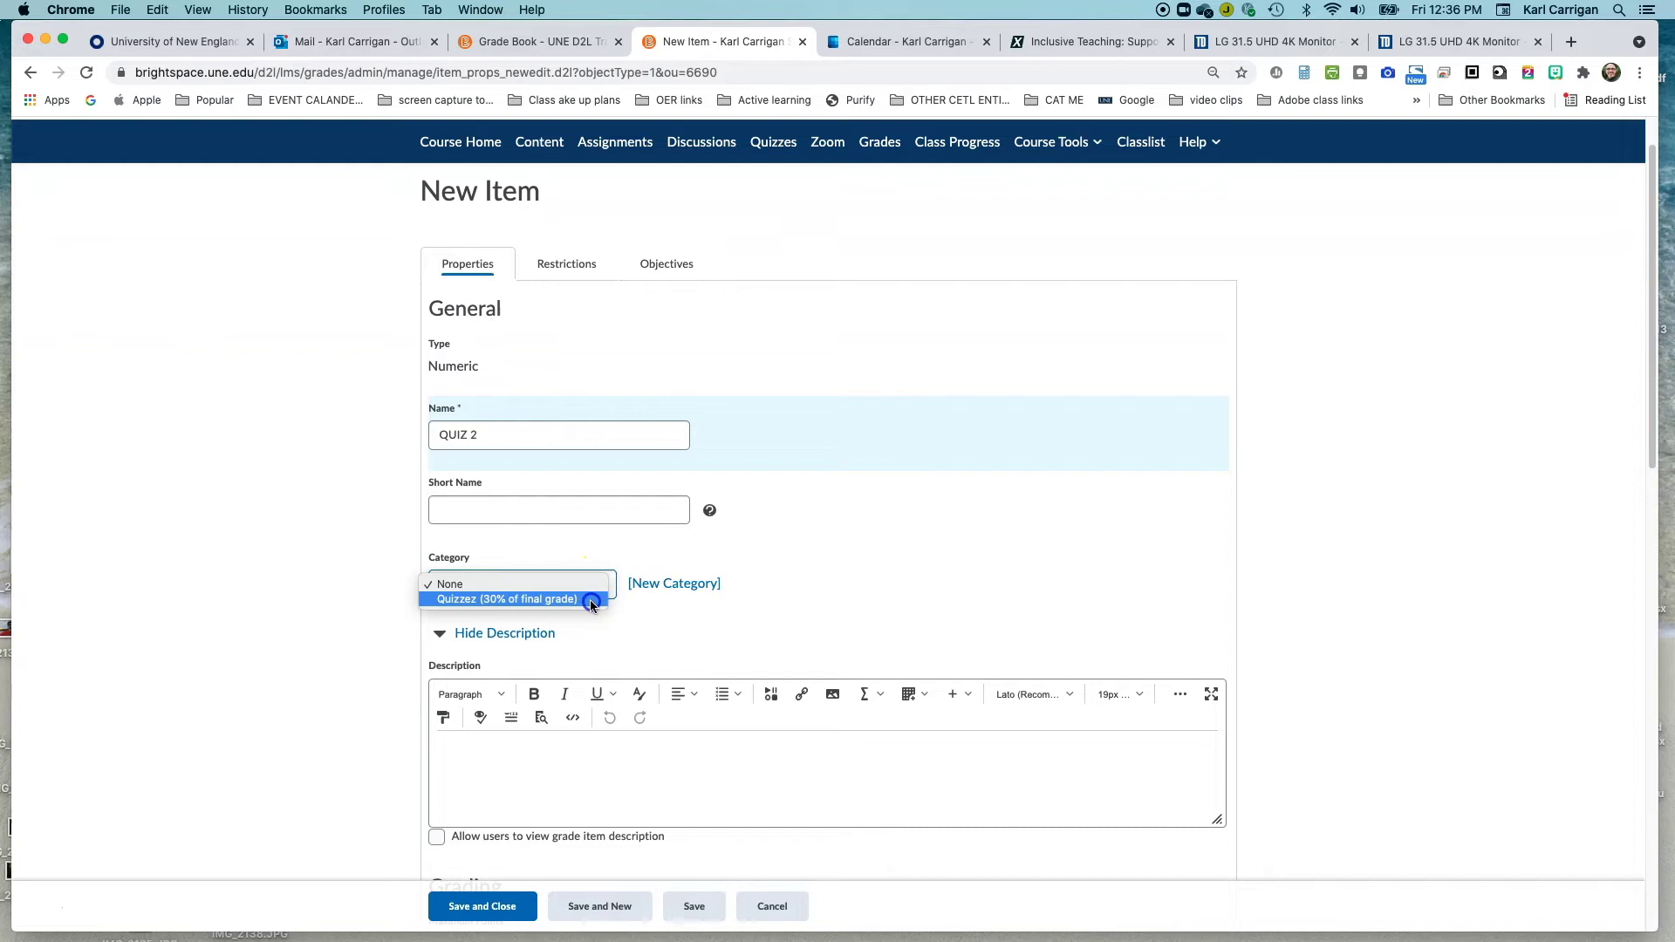
Set QUIZ 2's maximum points to 100 and allow its grade to exceed the maximum.
scroll(590, 599, down, 10)
click(463, 441)
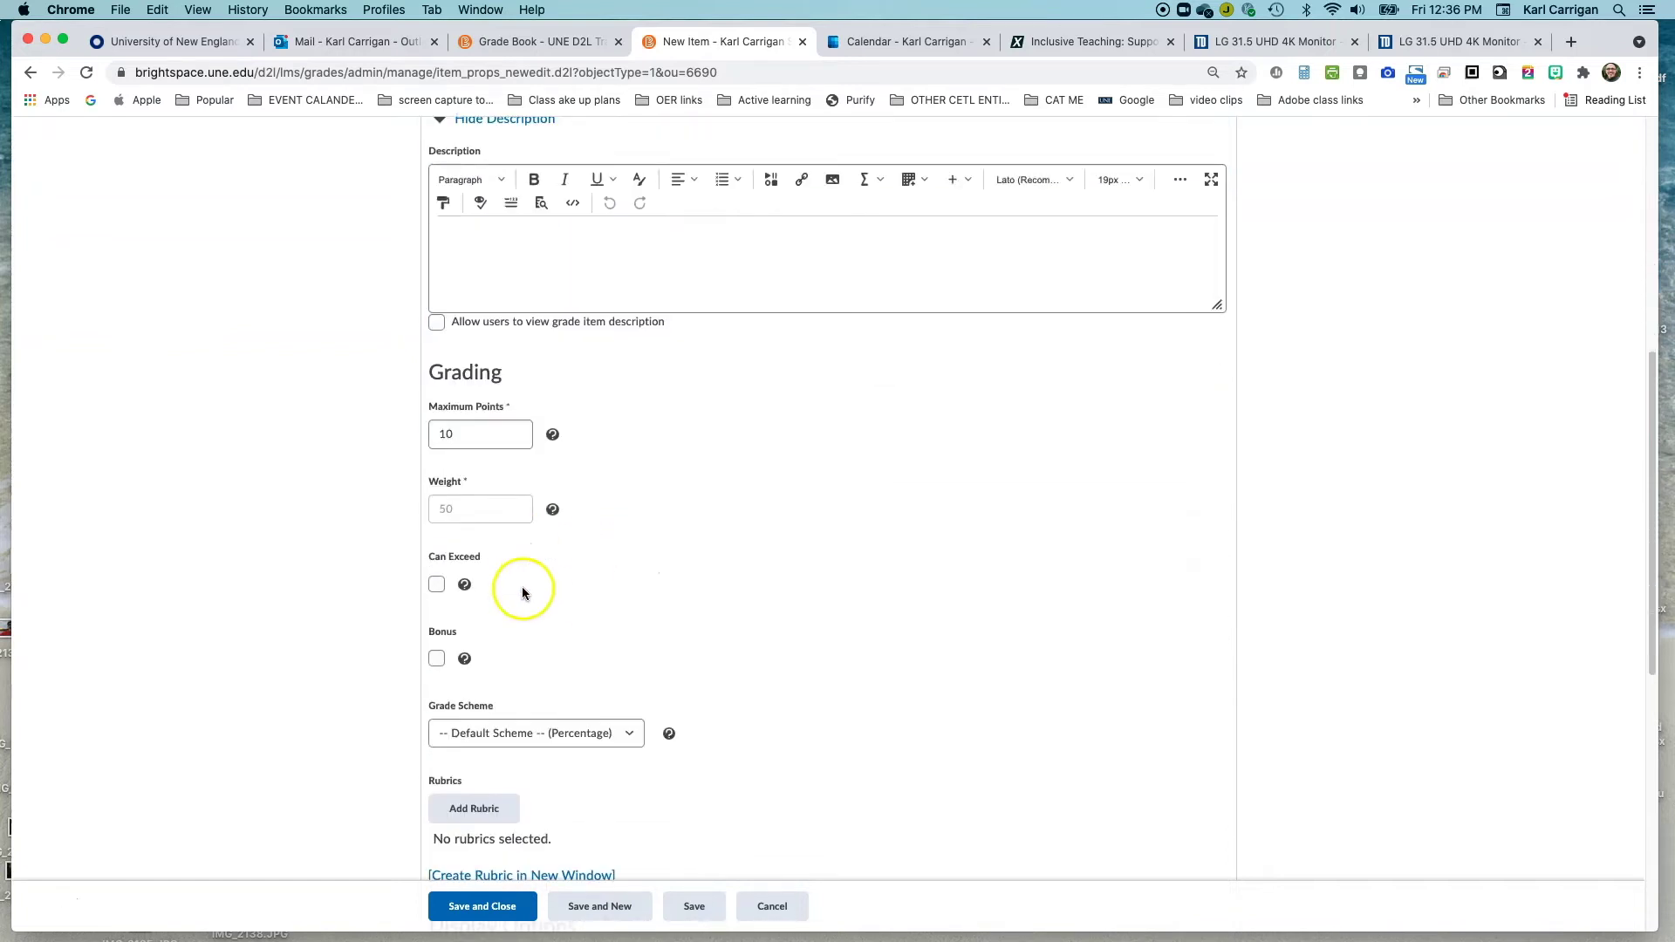
text(0)
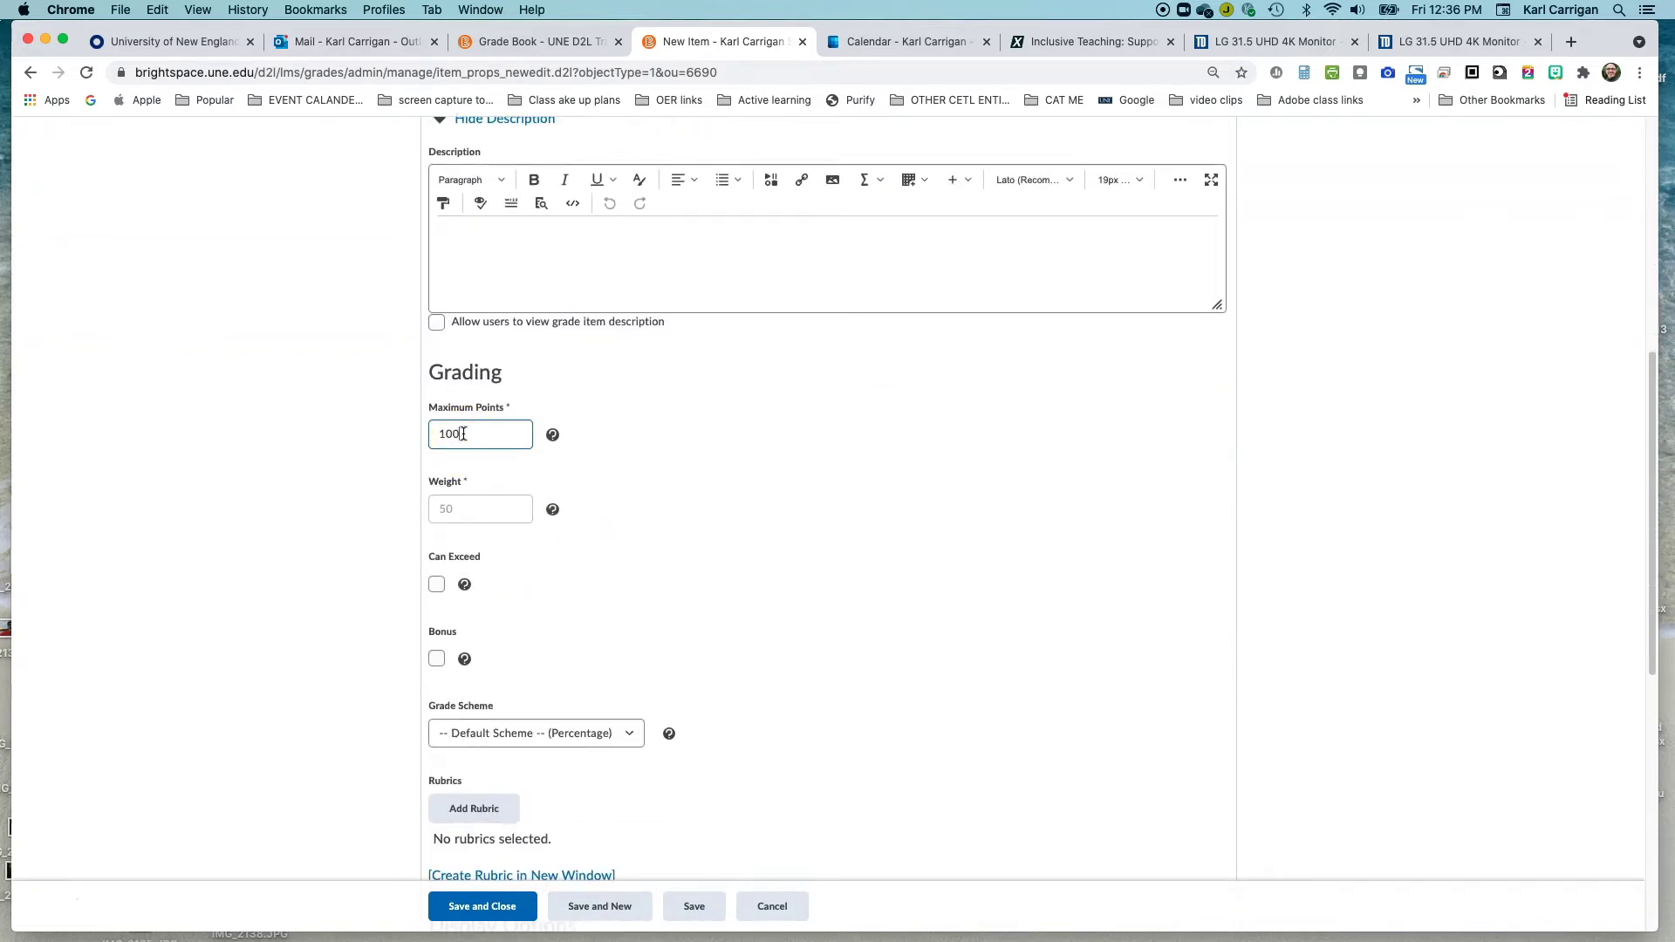
scroll(465, 433, down, 2)
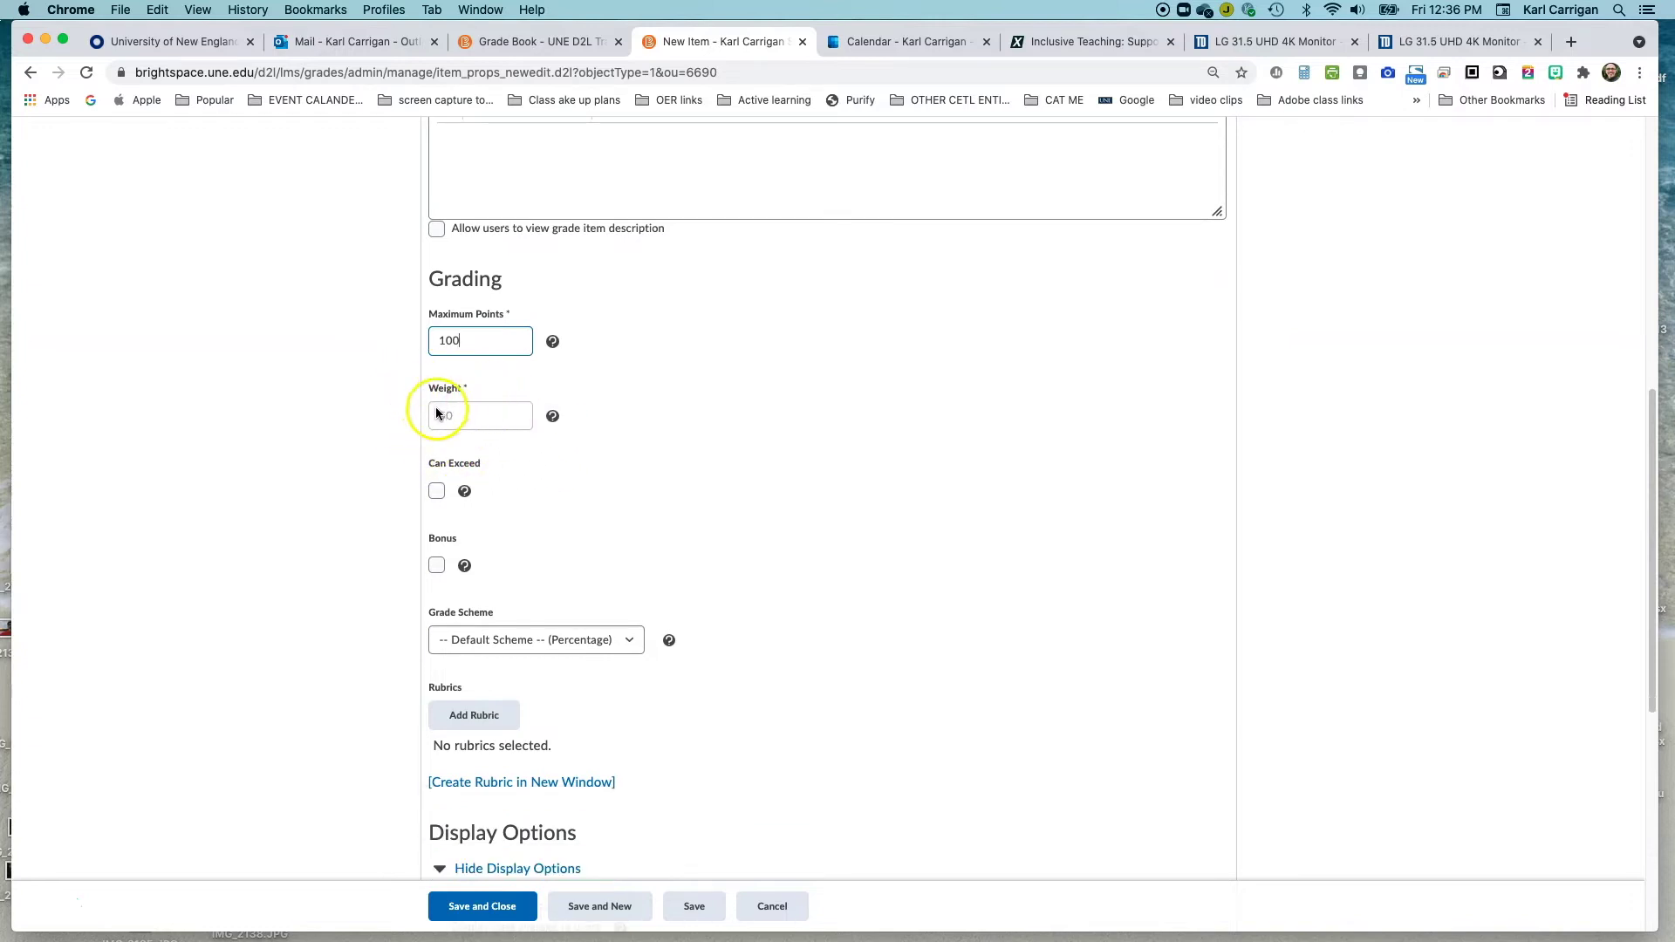
click(436, 492)
Review QUIZ 2's grade scheme, rubric and display options, and save and close the item.
scroll(574, 461, down, 1)
scroll(576, 468, down, 3)
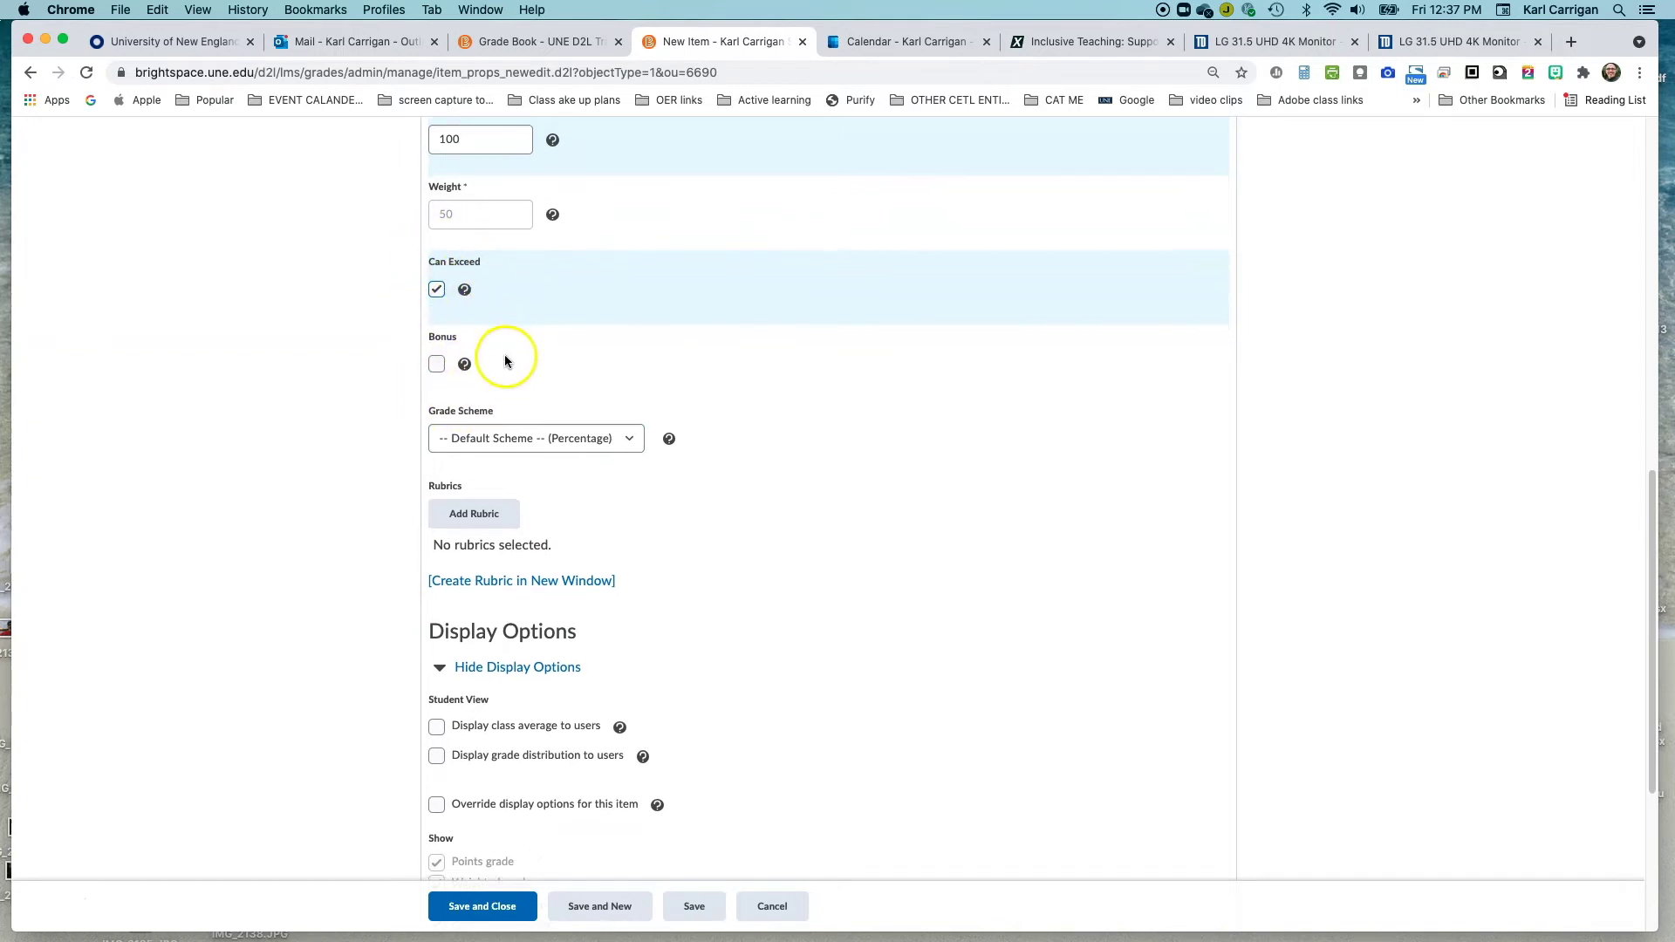
scroll(504, 356, down, 1)
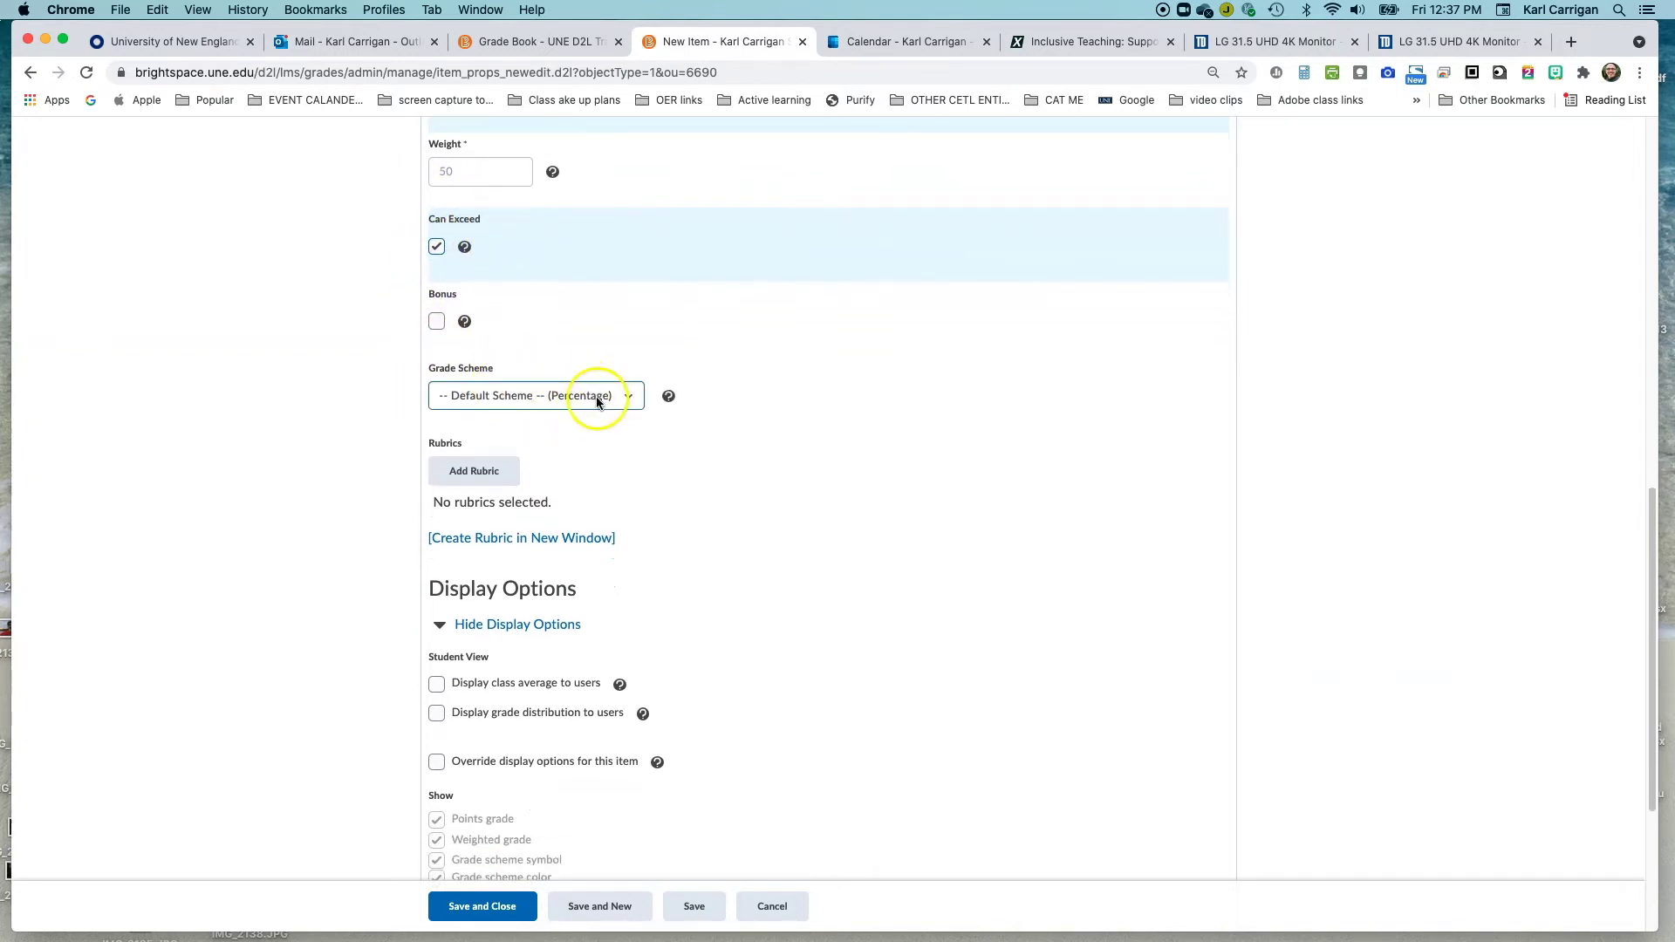
scroll(535, 467, down, 5)
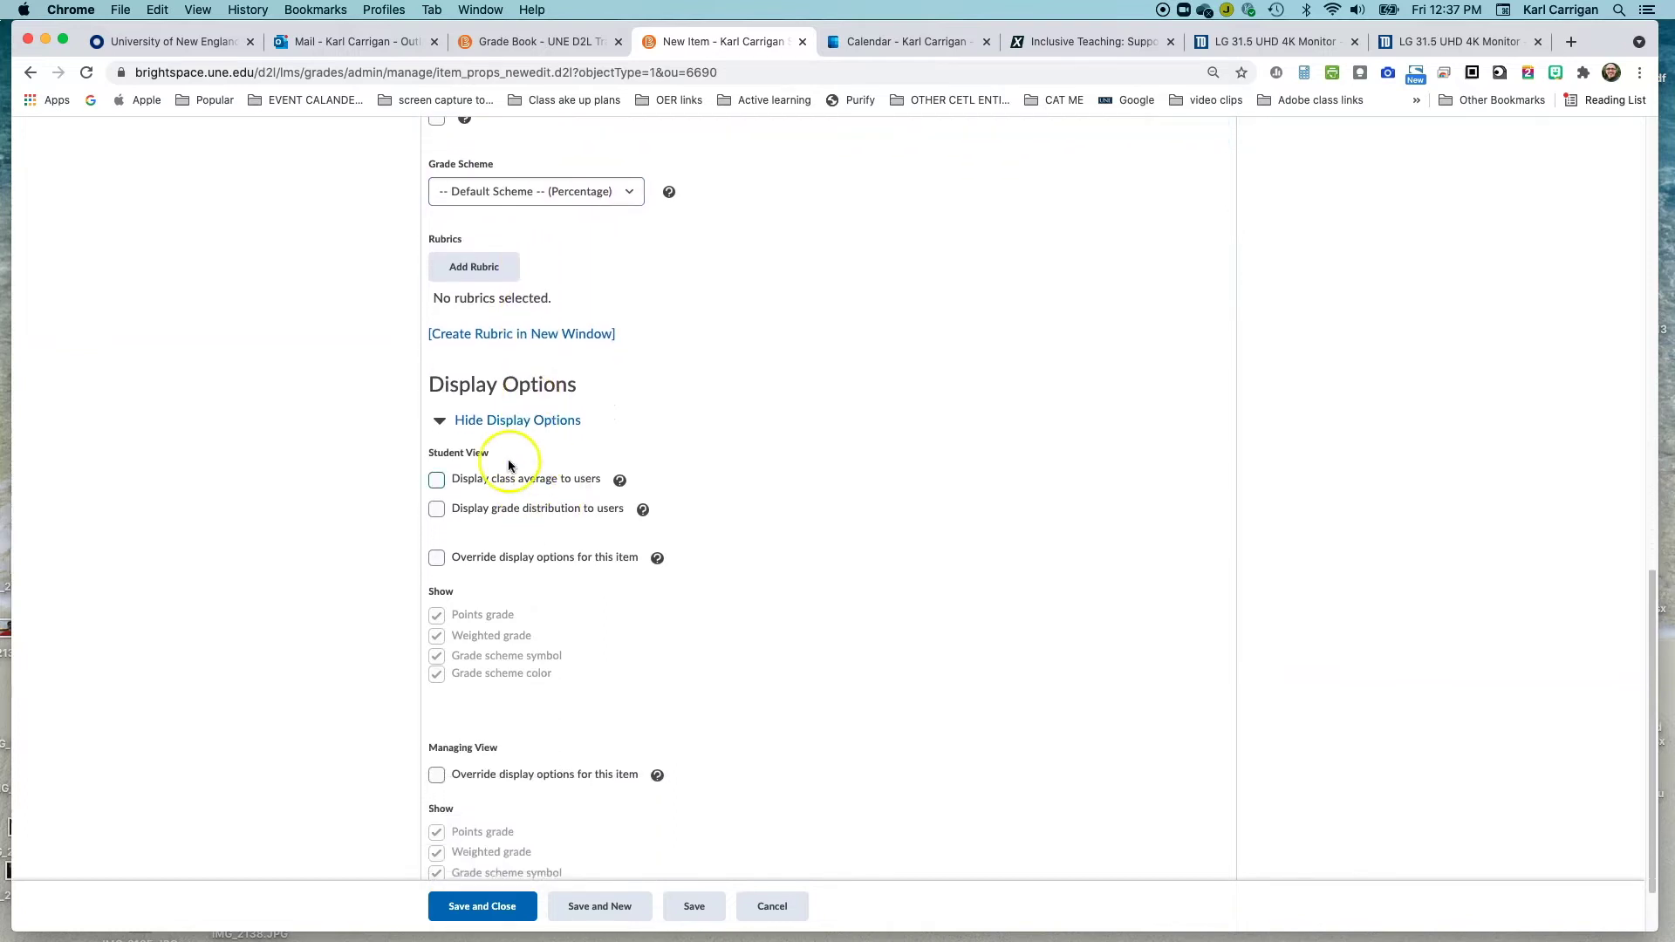
scroll(463, 705, down, 2)
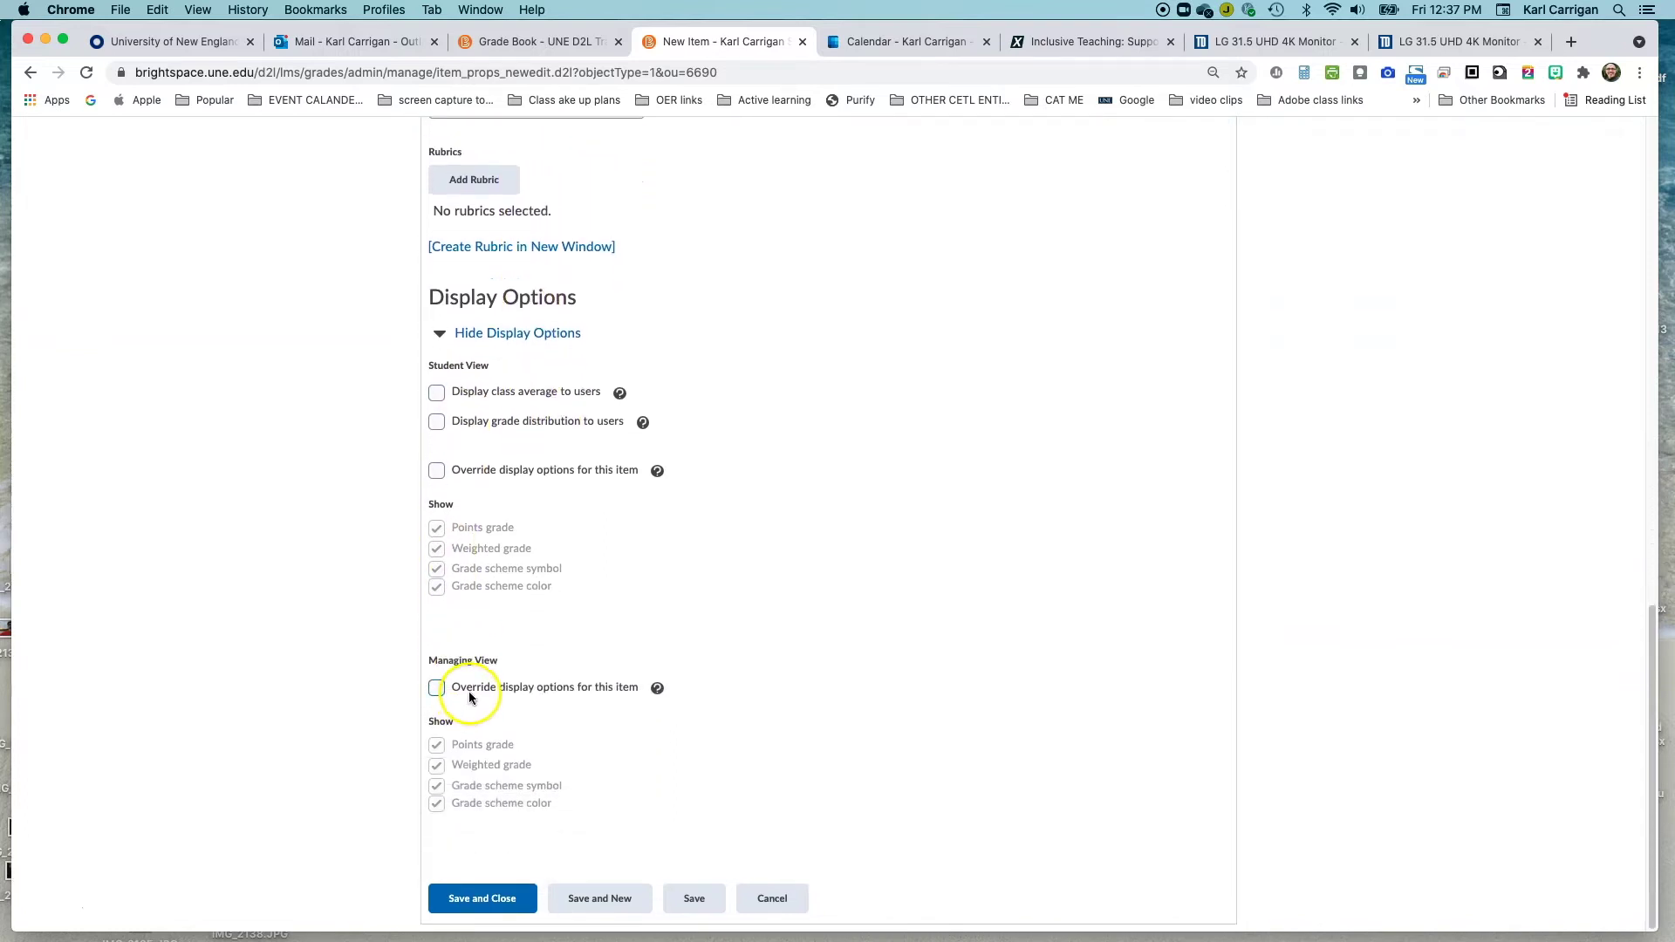
click(490, 904)
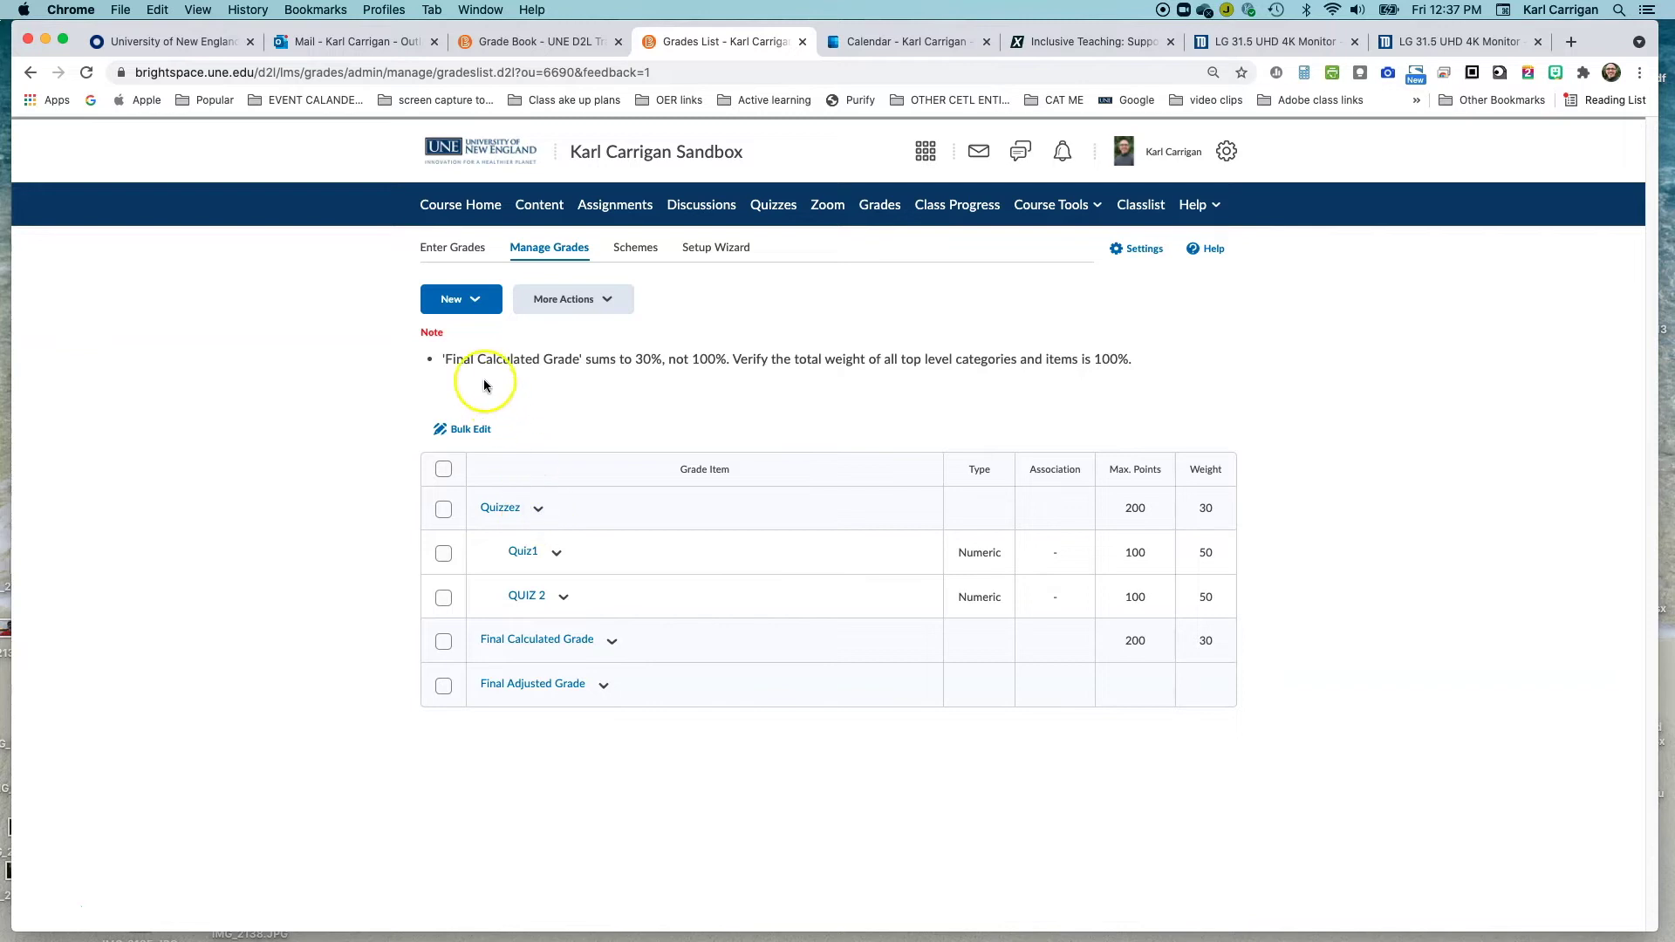
Start another new numeric grade item.
click(475, 302)
click(447, 345)
click(456, 361)
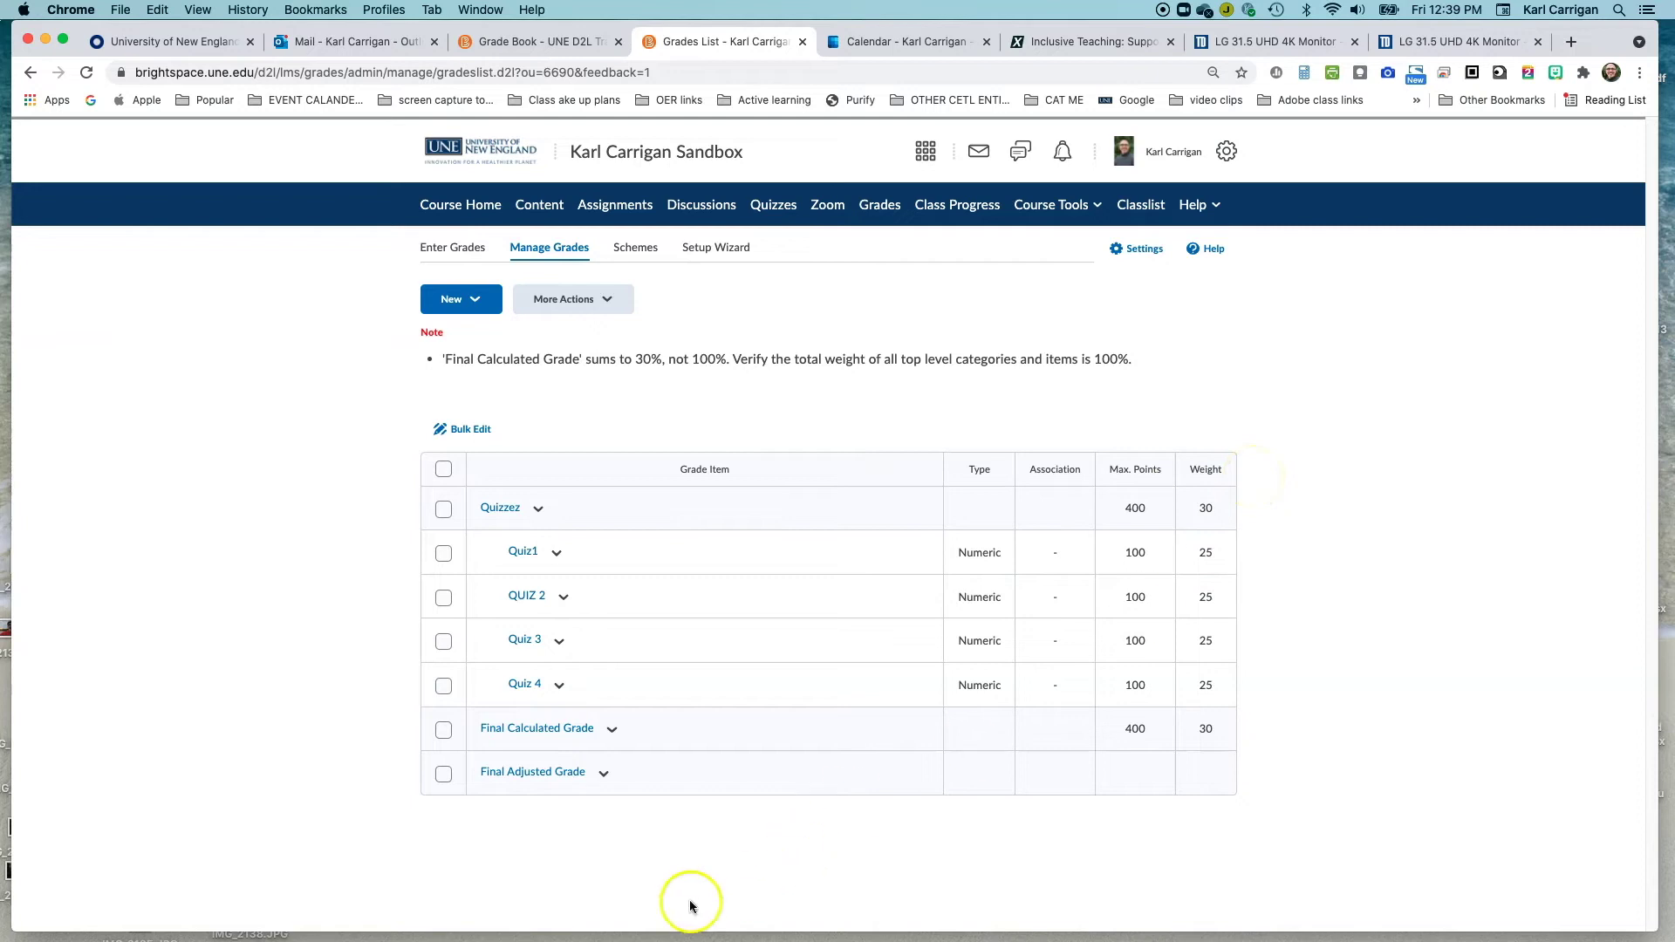
Bring up the sample syllabus, check its writing prompts requirements, and move it out of the way.
click(960, 938)
drag(688, 340, 628, 235)
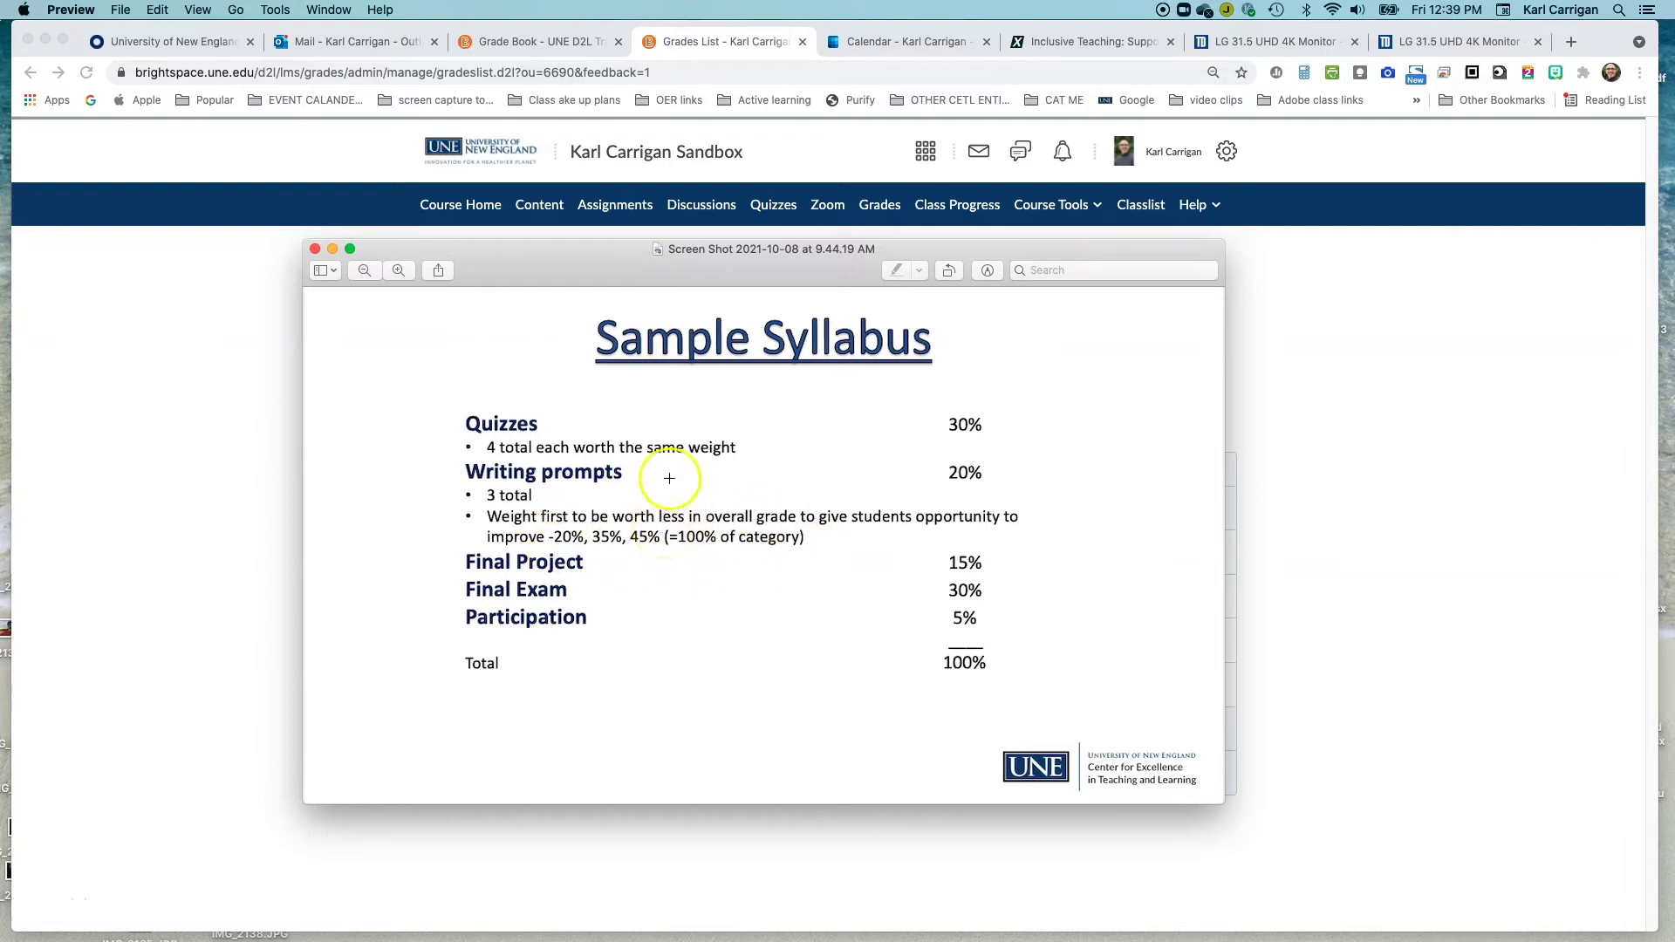
drag(562, 253, 562, 938)
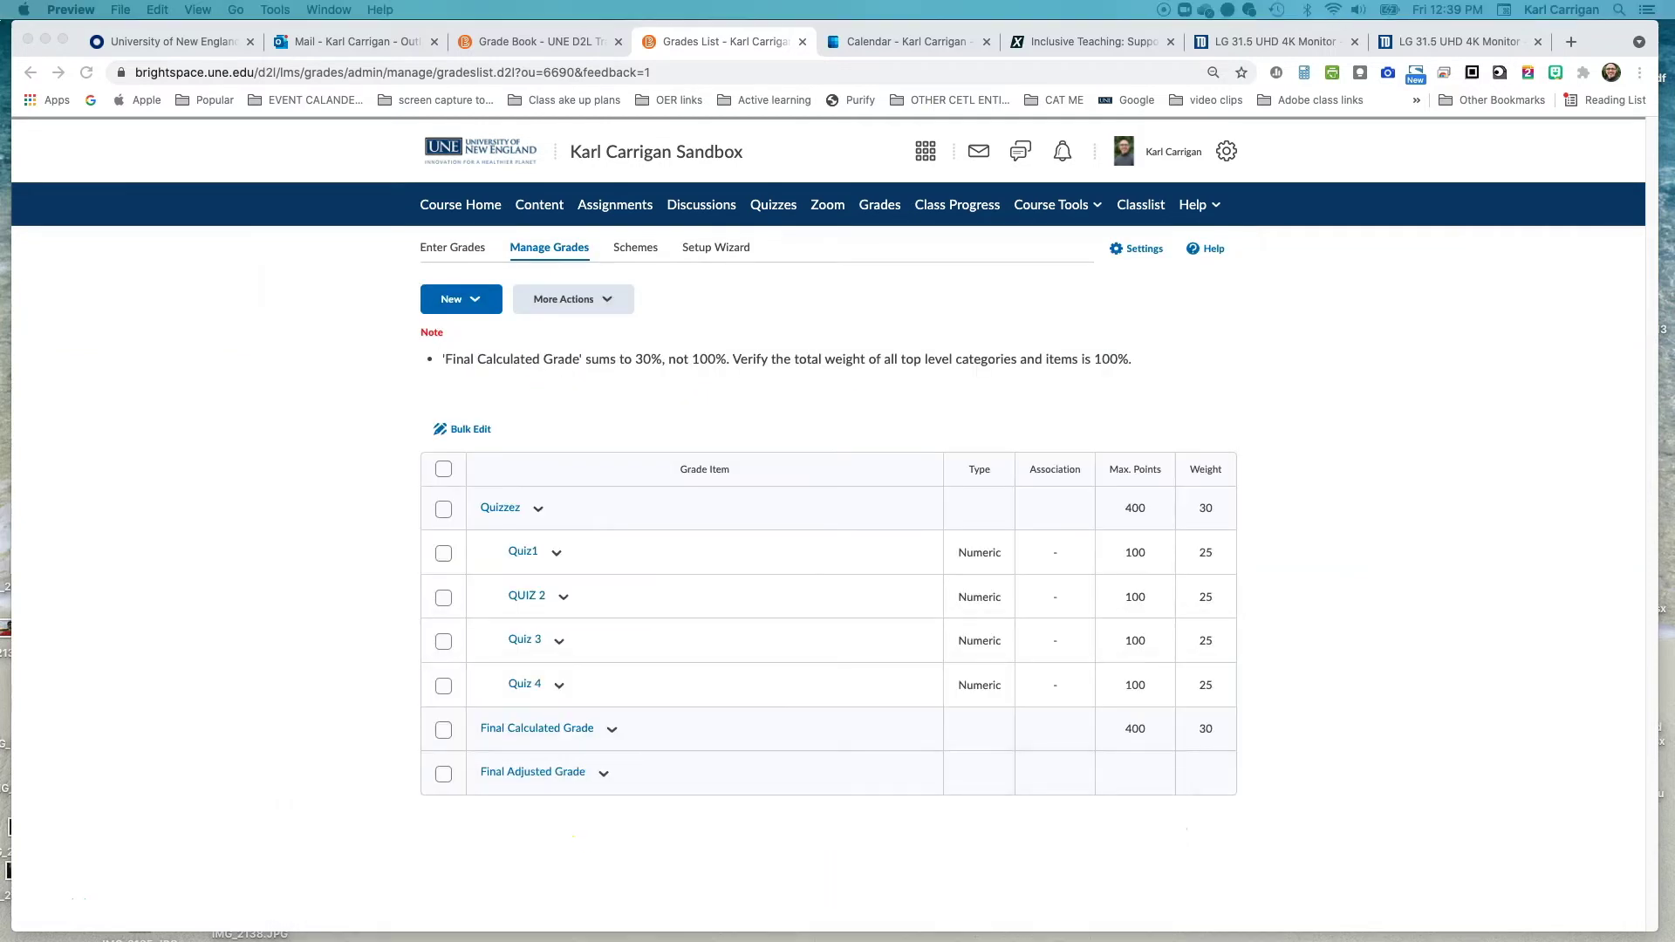
Start a new grade category and name it "Writing Prompts".
click(475, 307)
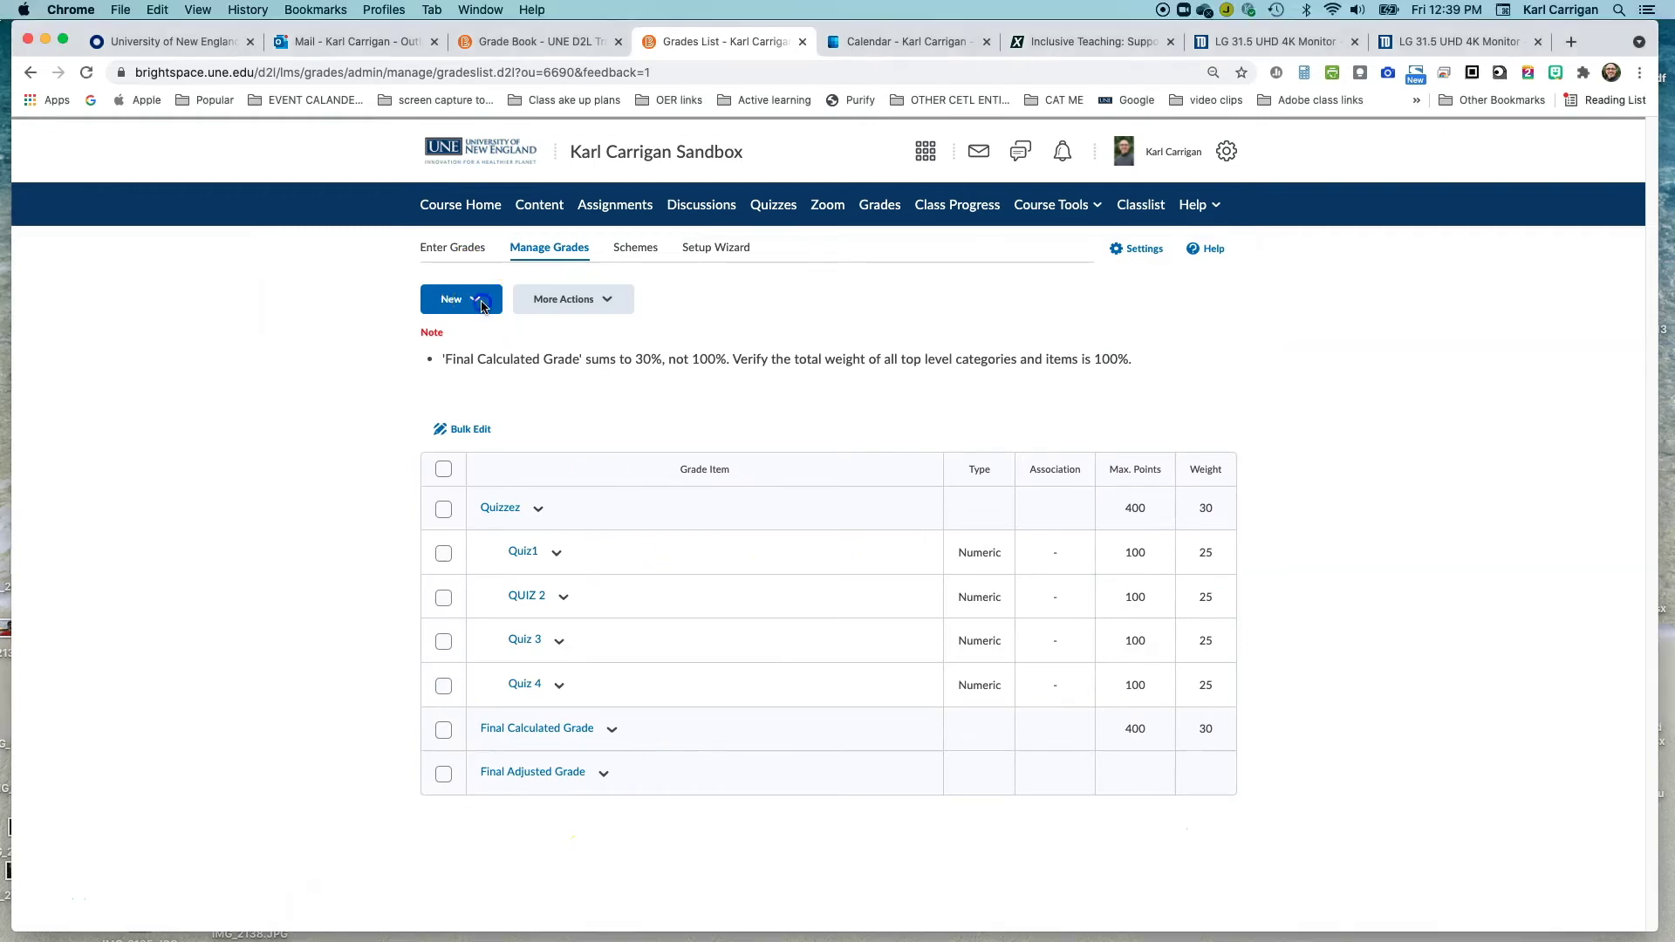
click(478, 305)
click(463, 377)
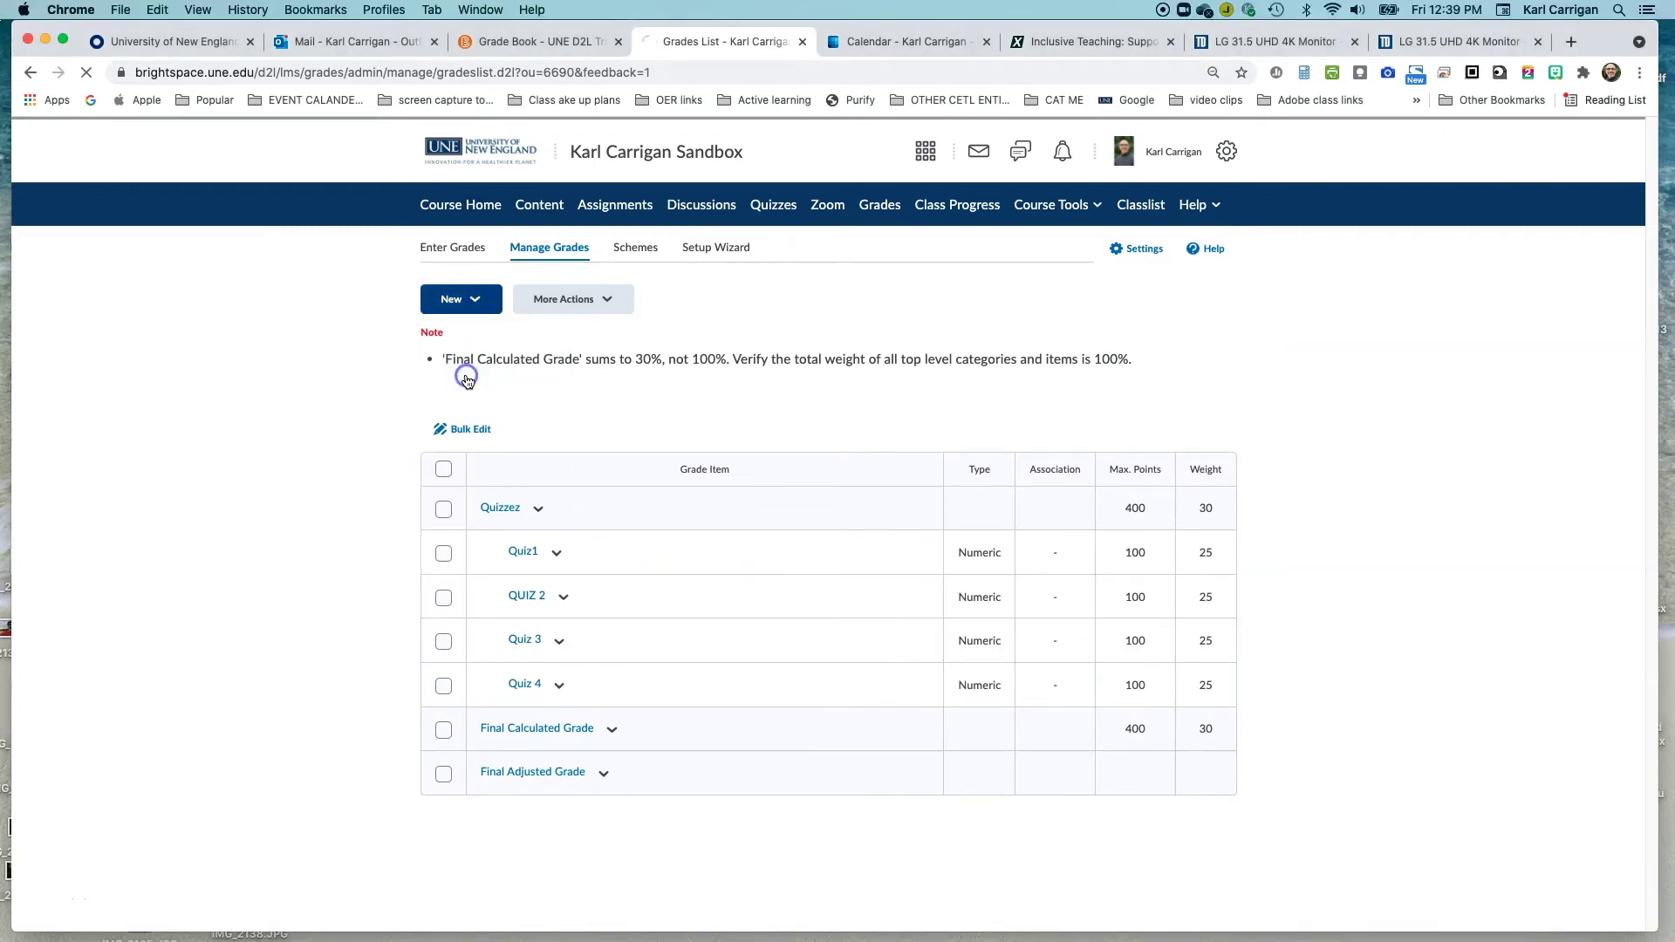
click(491, 430)
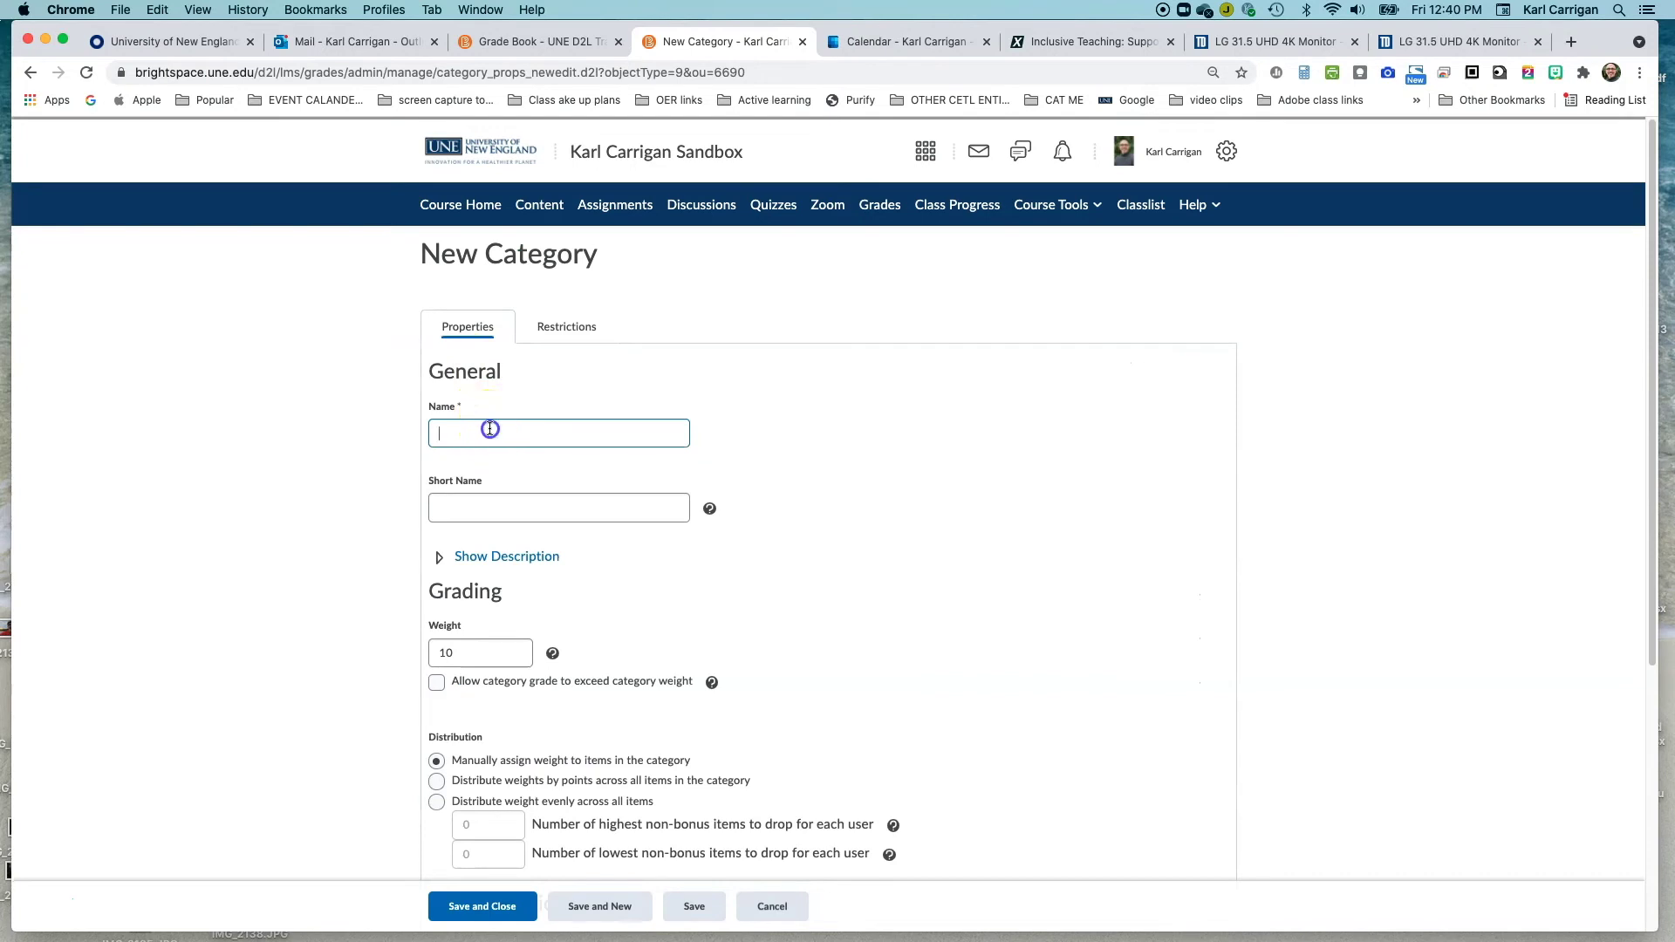
text(Writing Prompts)
Set the Writing Prompts category's weight to 20, keep manual weight assignment for its items, and save and close it.
scroll(532, 418, down, 3)
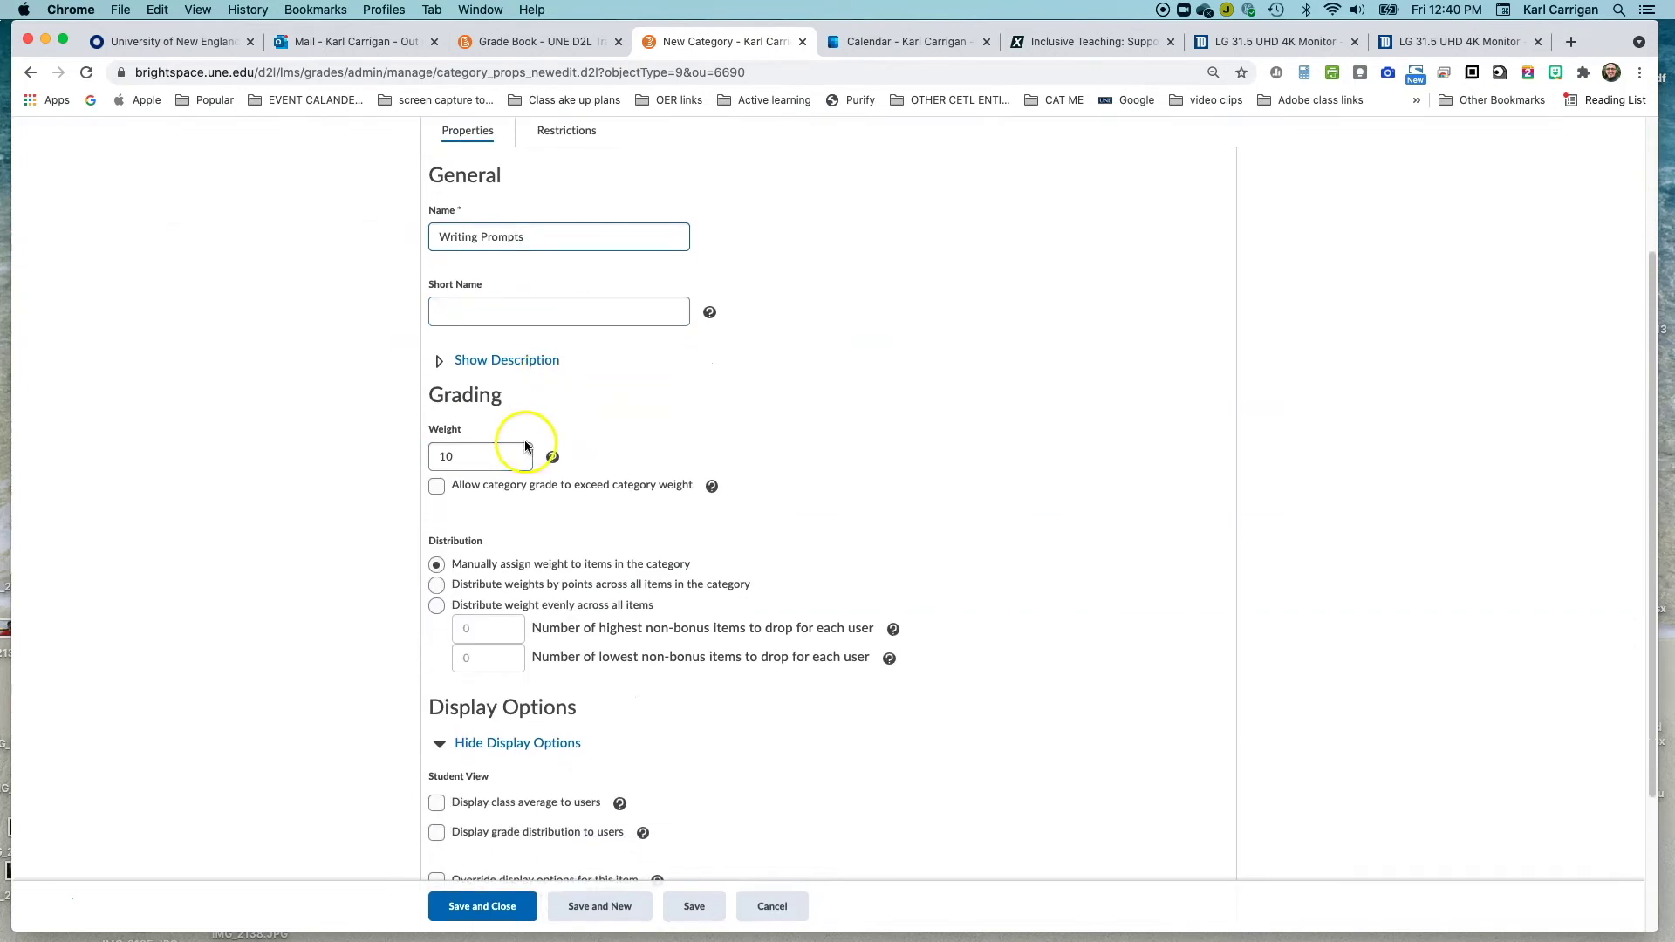
click(452, 387)
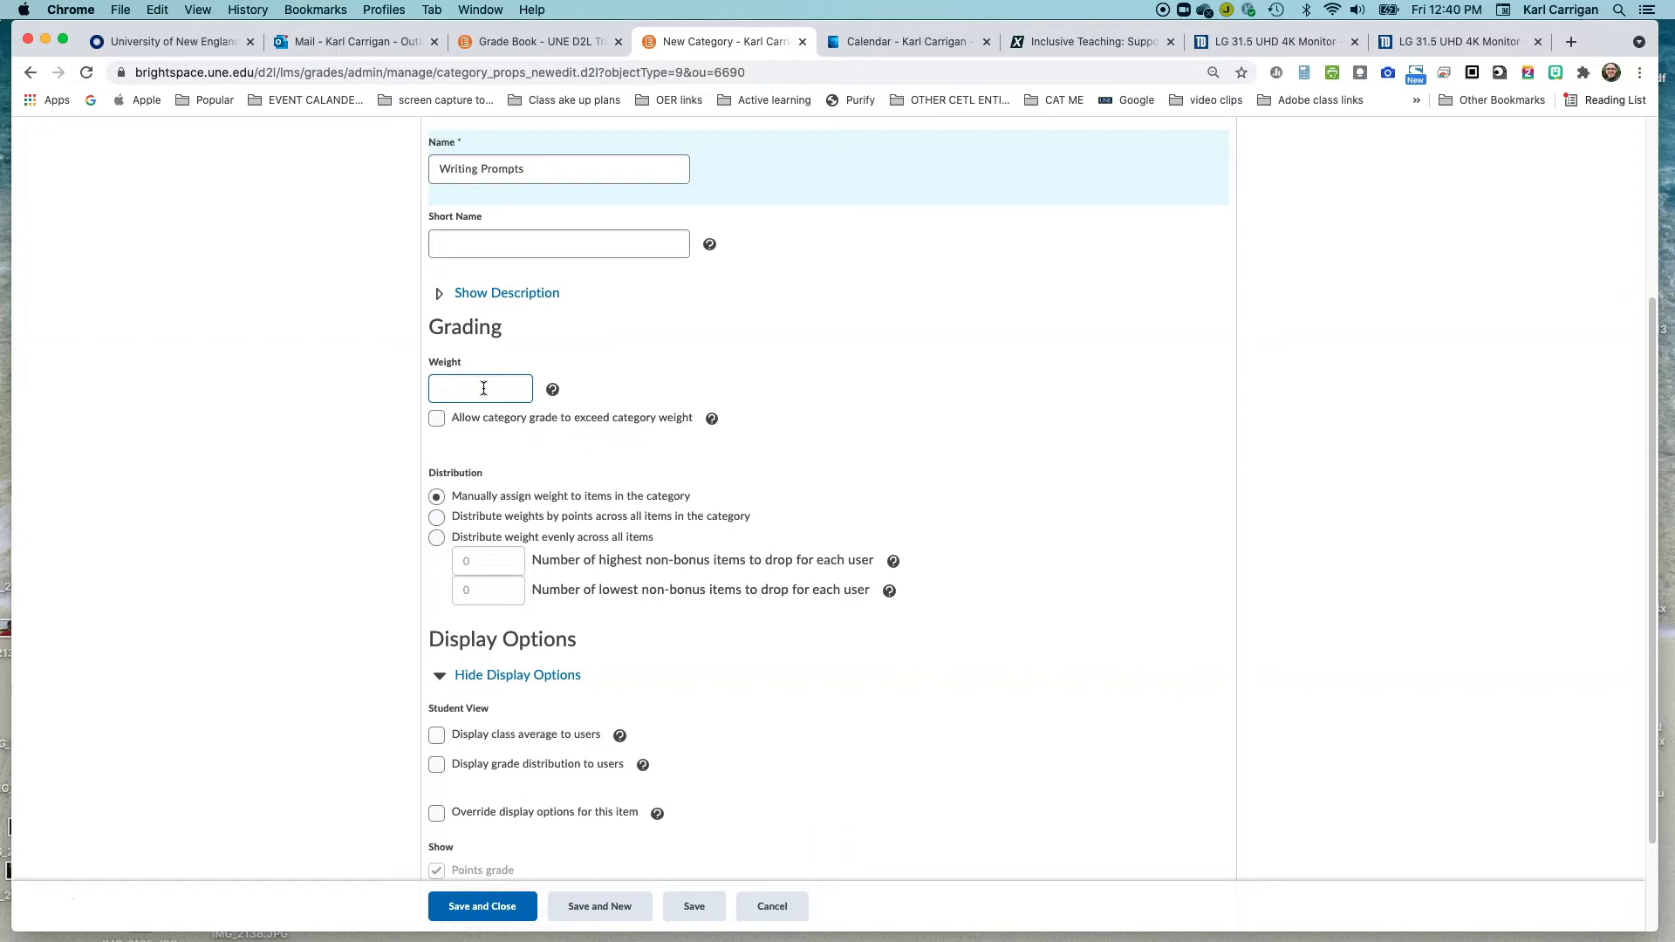
text(20)
scroll(484, 387, down, 1)
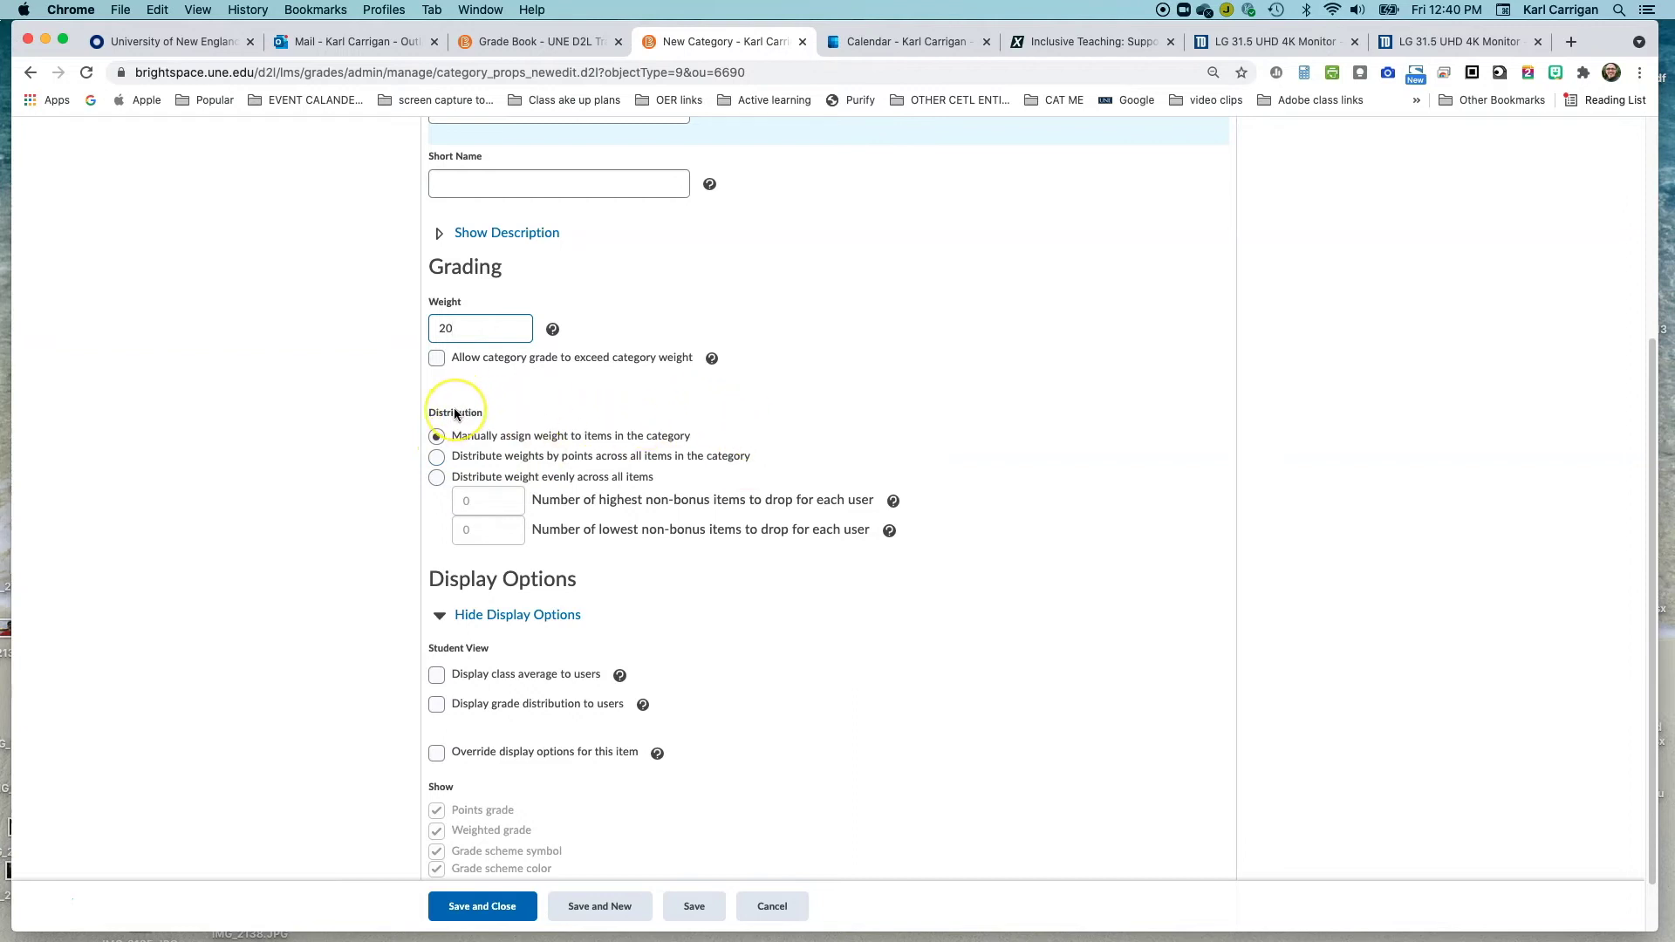
scroll(452, 406, down, 1)
scroll(454, 413, down, 1)
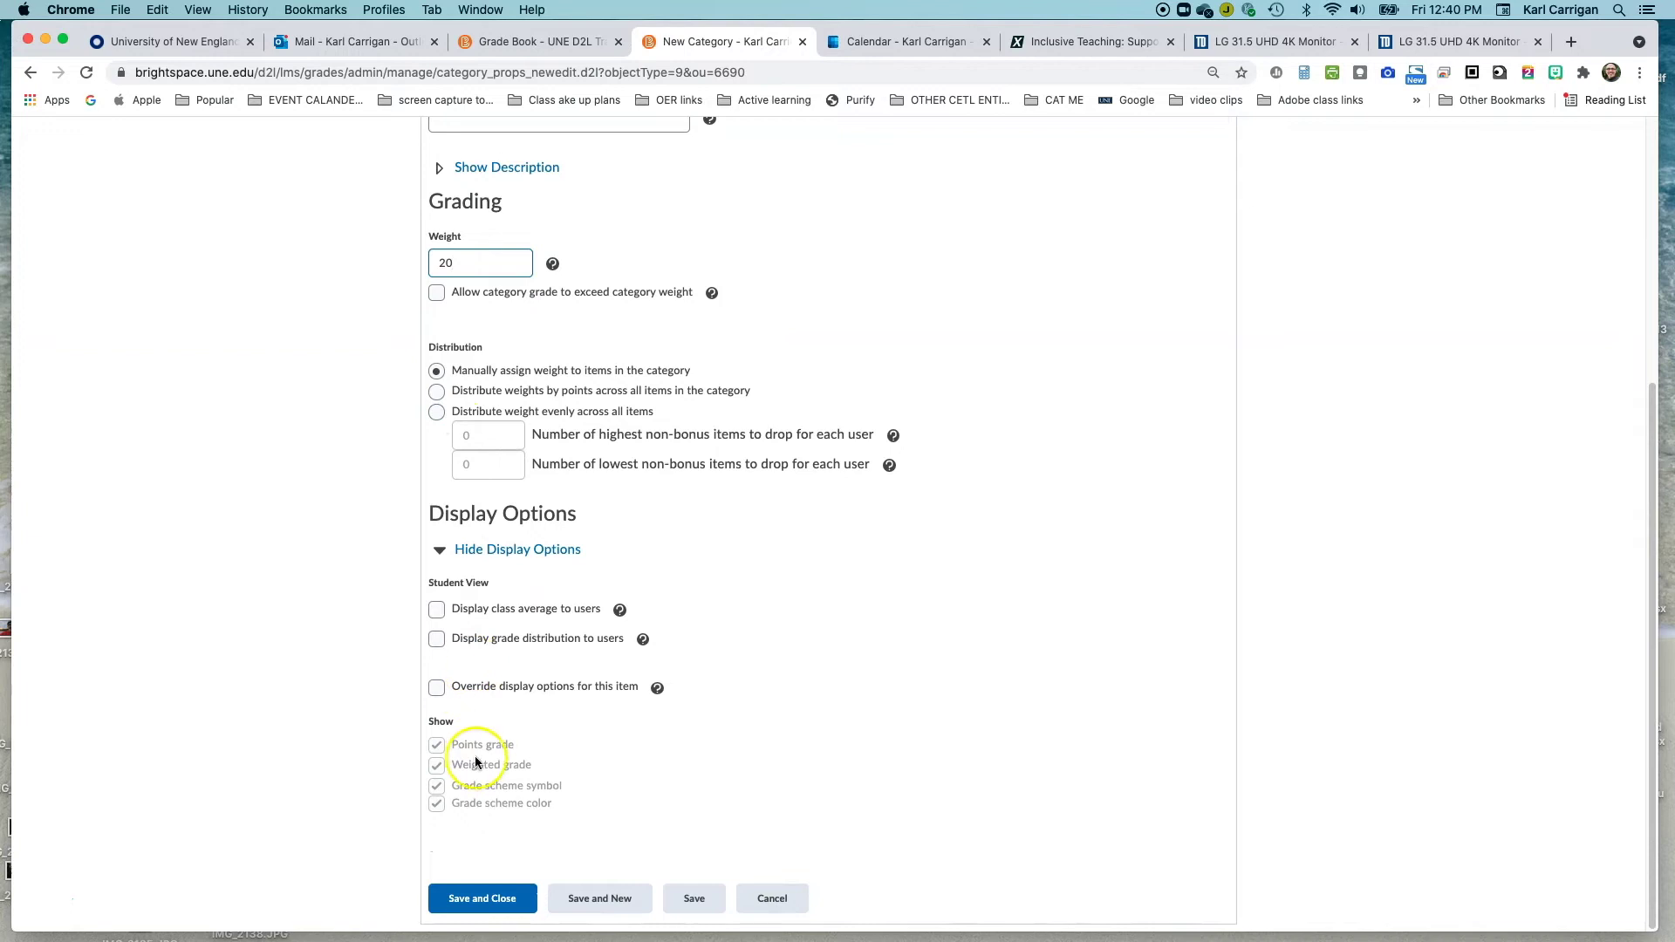
click(499, 899)
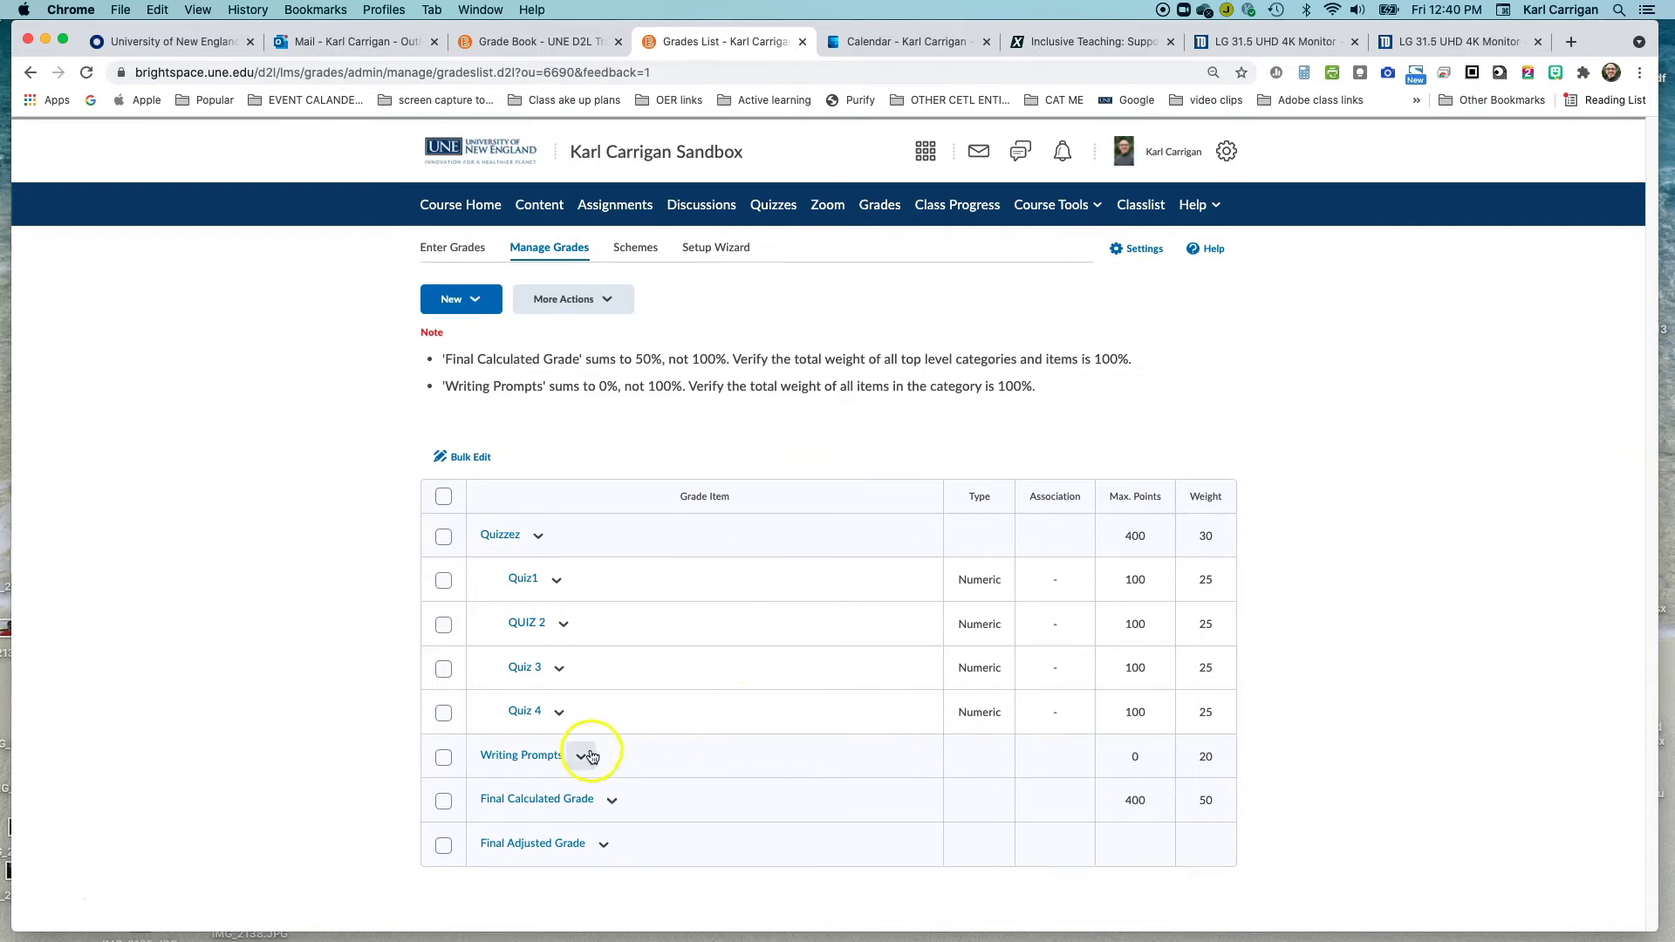
Start a new numeric grade item named "WP 1" and assign it to the Writing Prompts category.
click(475, 307)
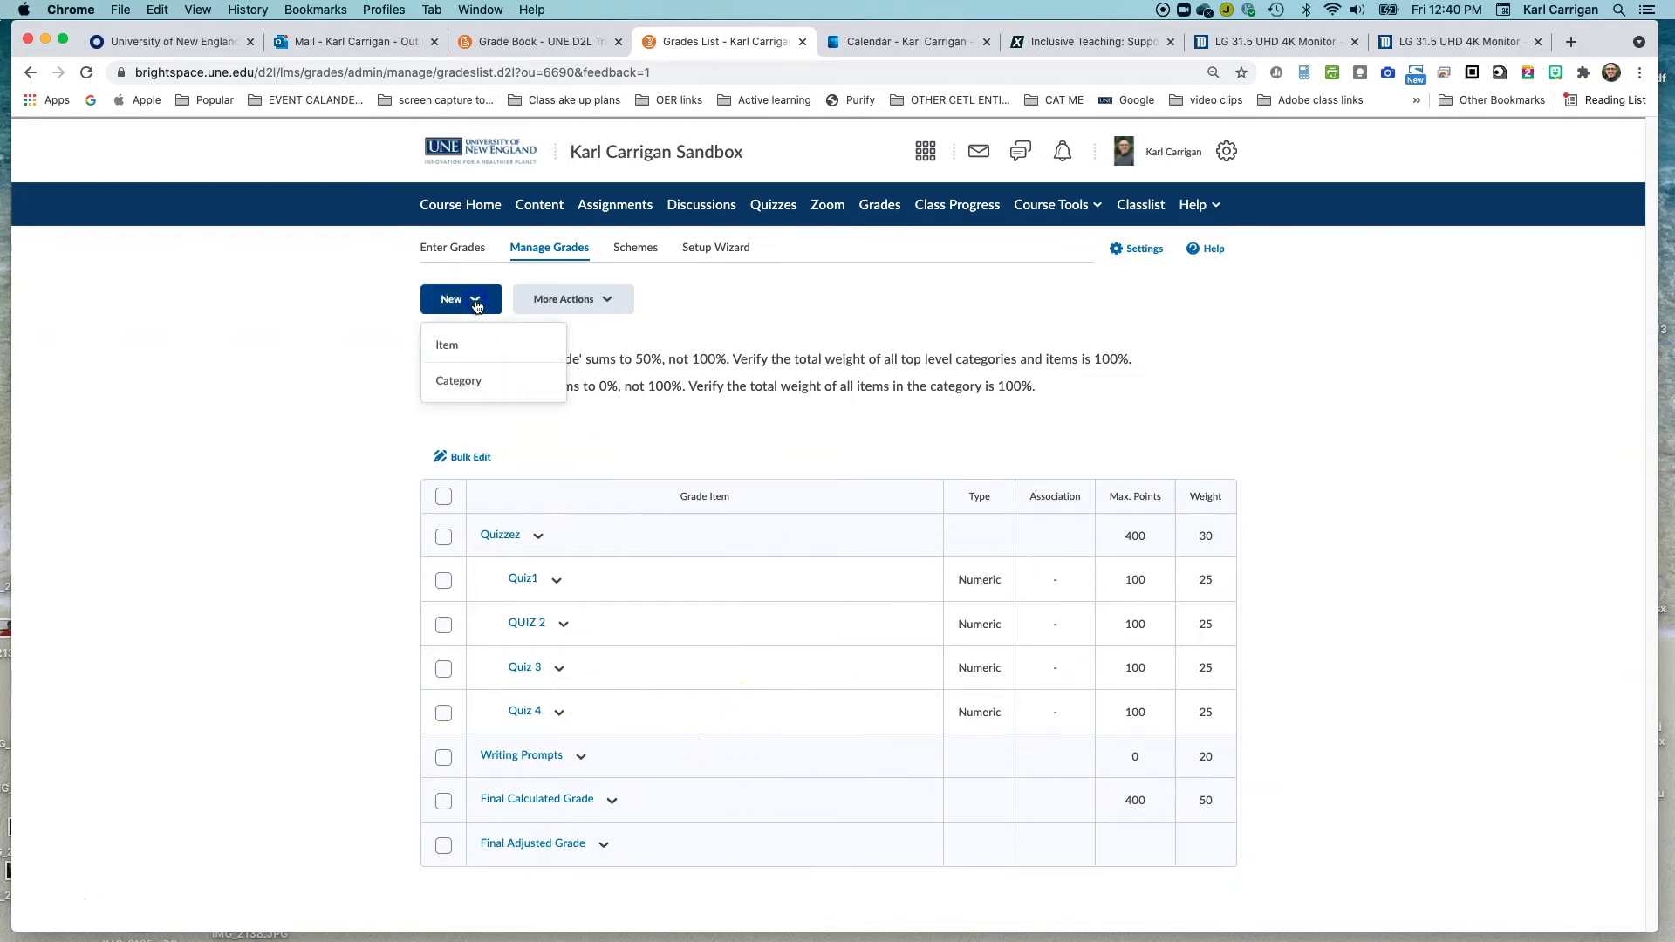
click(460, 345)
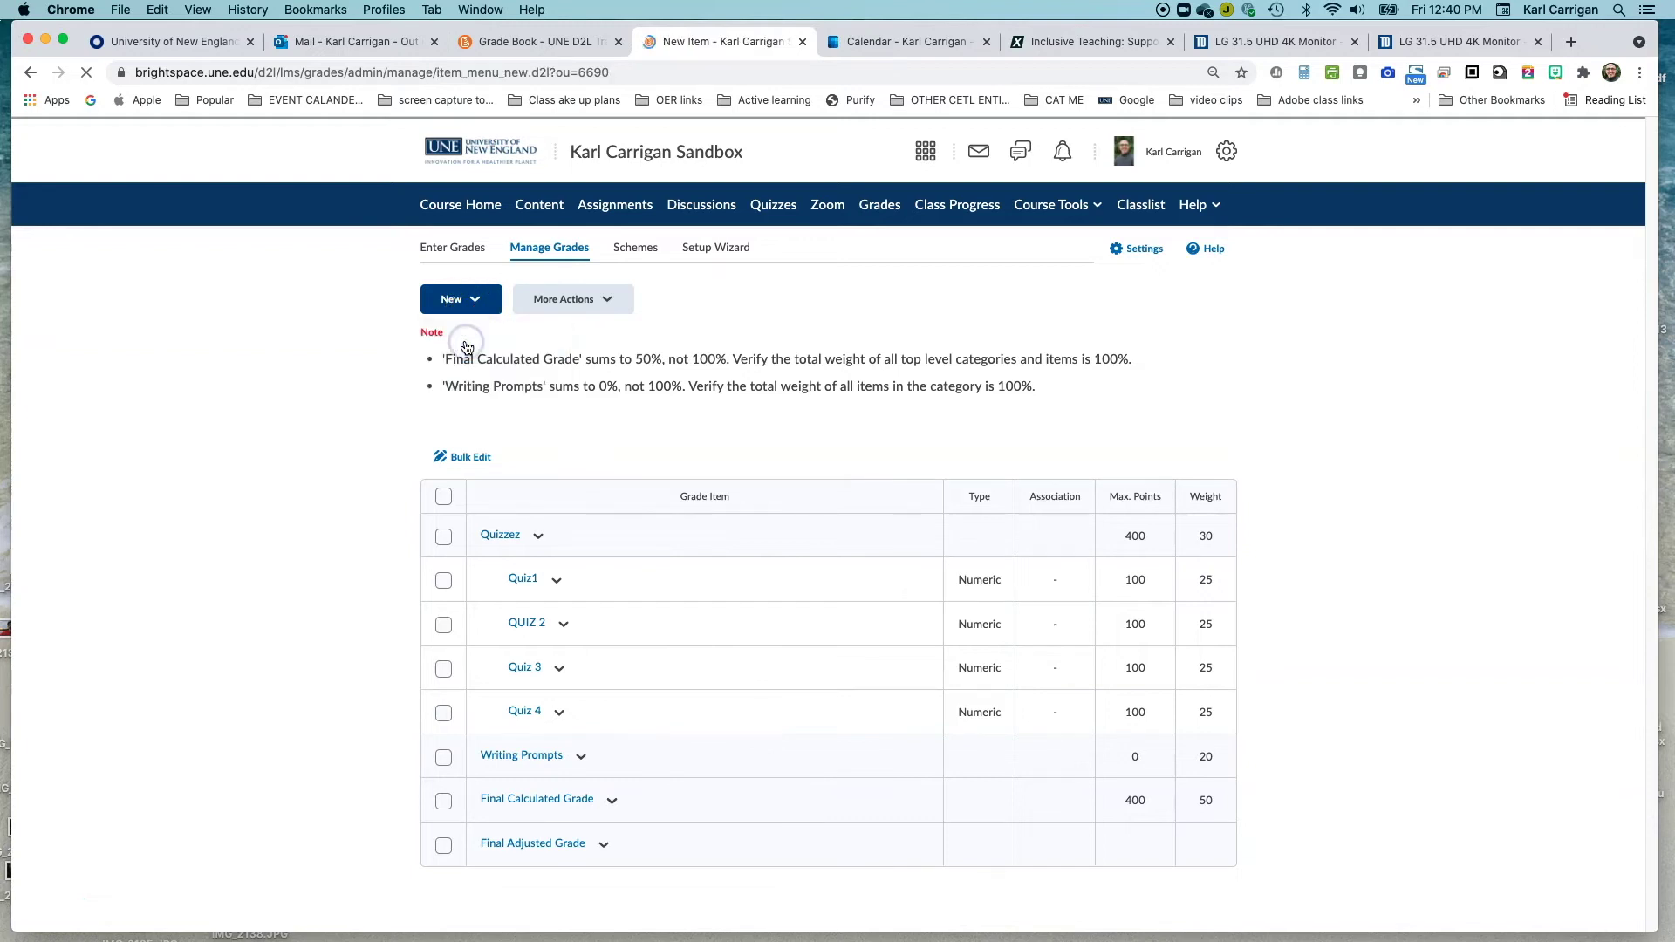
click(470, 366)
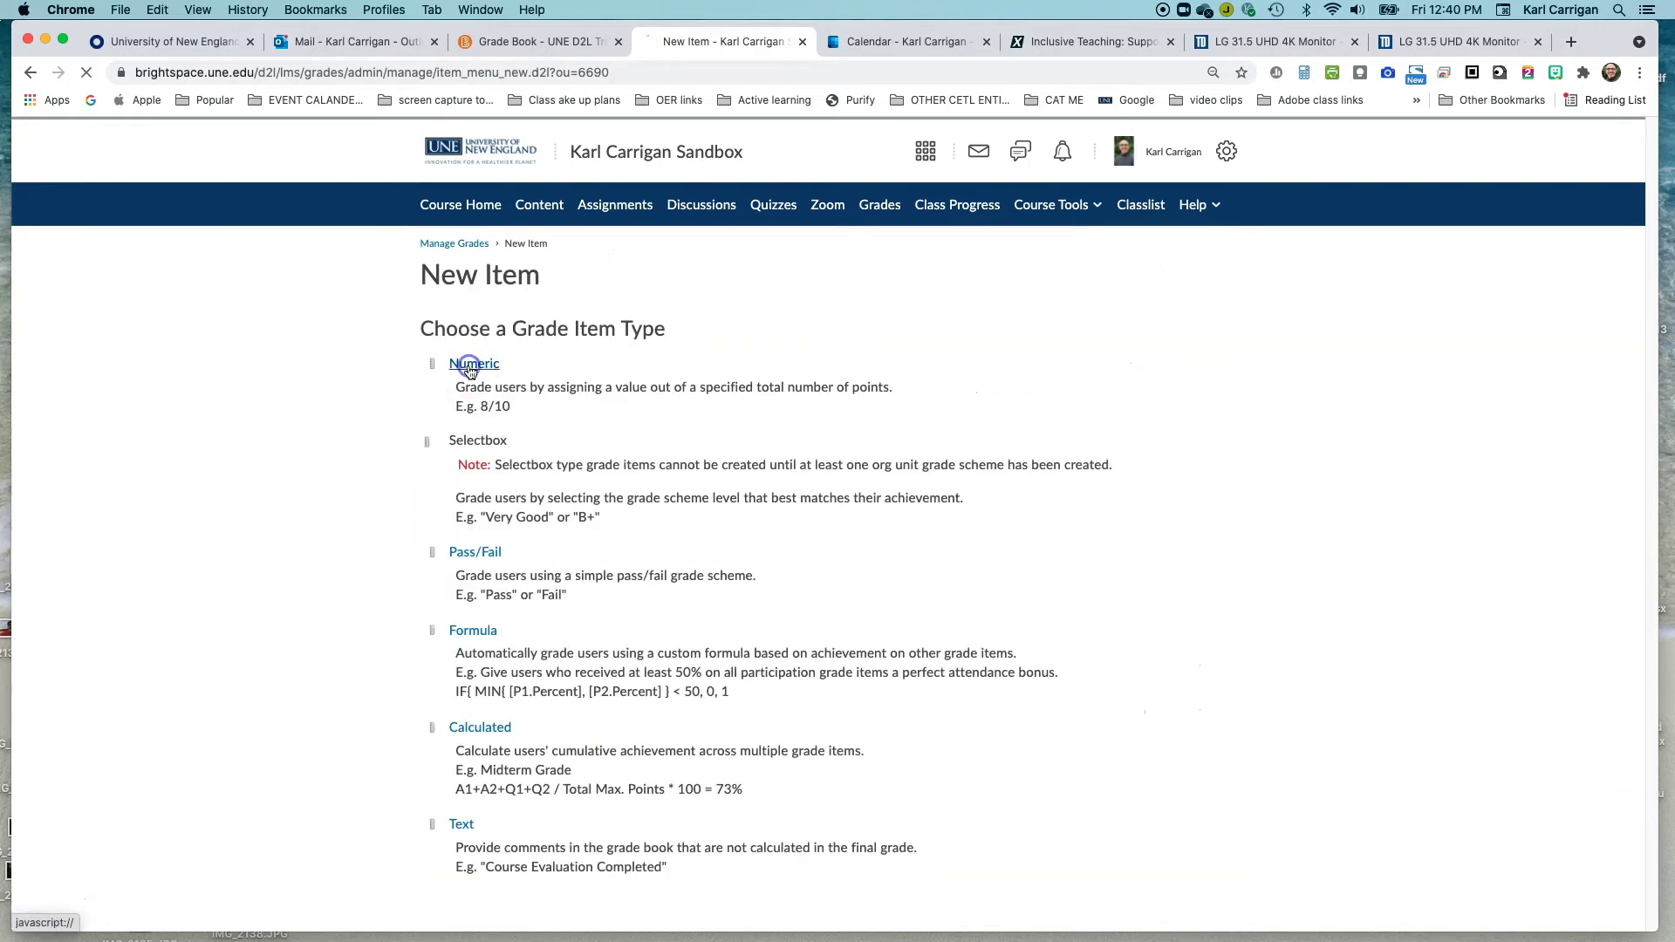
click(490, 486)
text(WP 1)
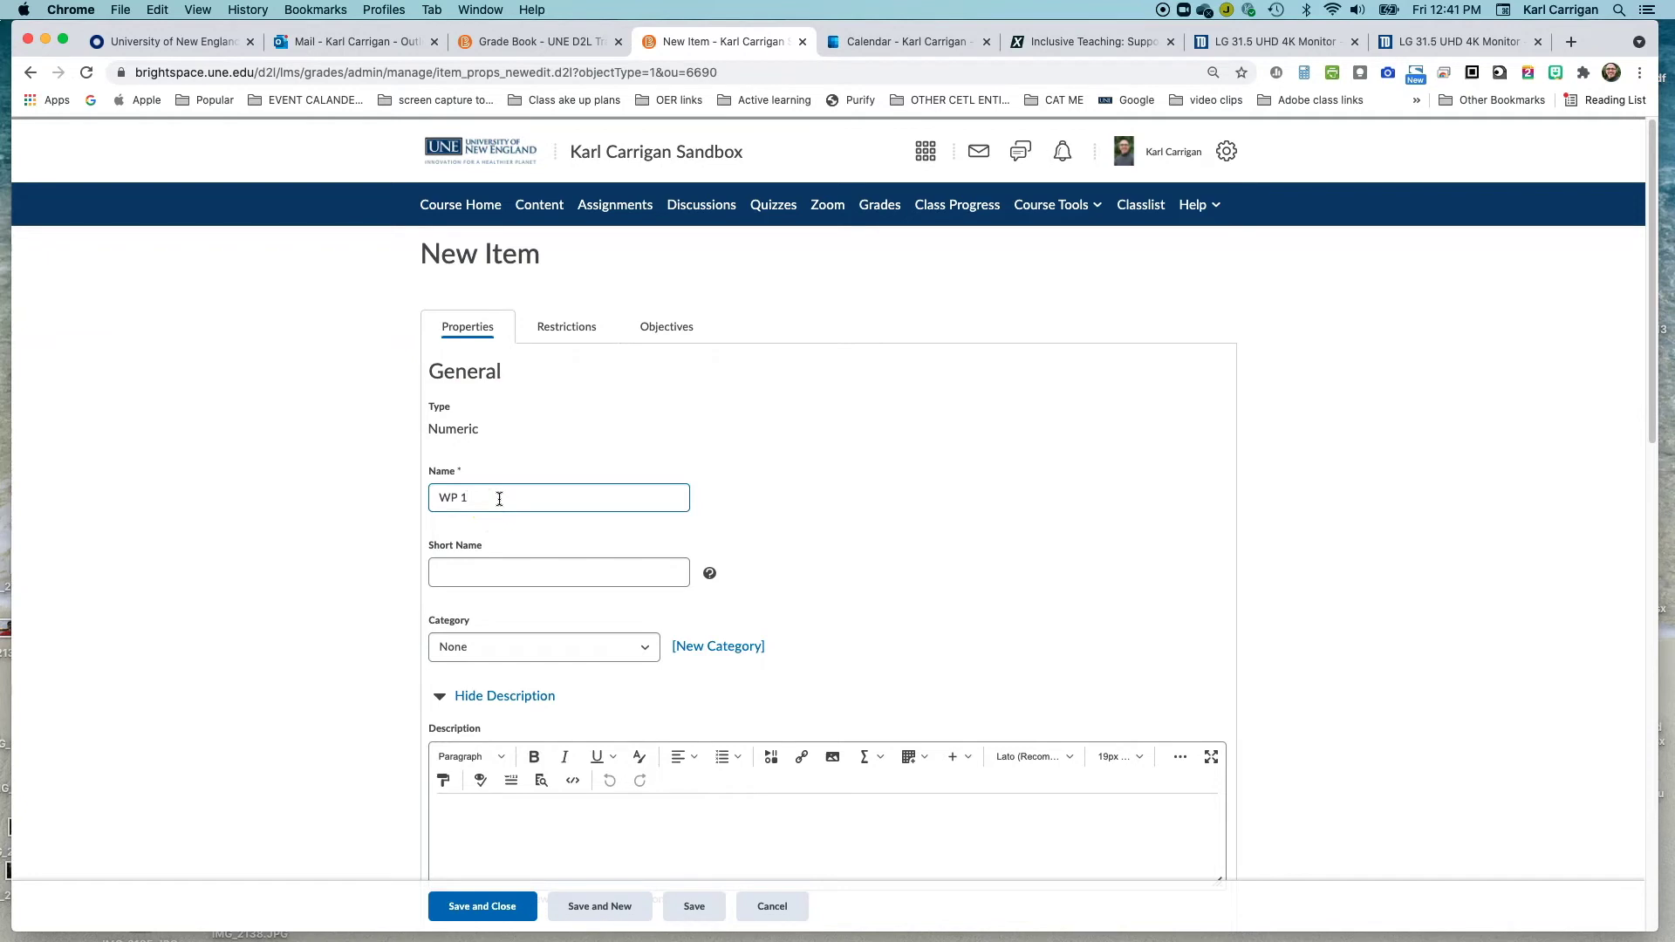
scroll(499, 500, down, 5)
click(643, 344)
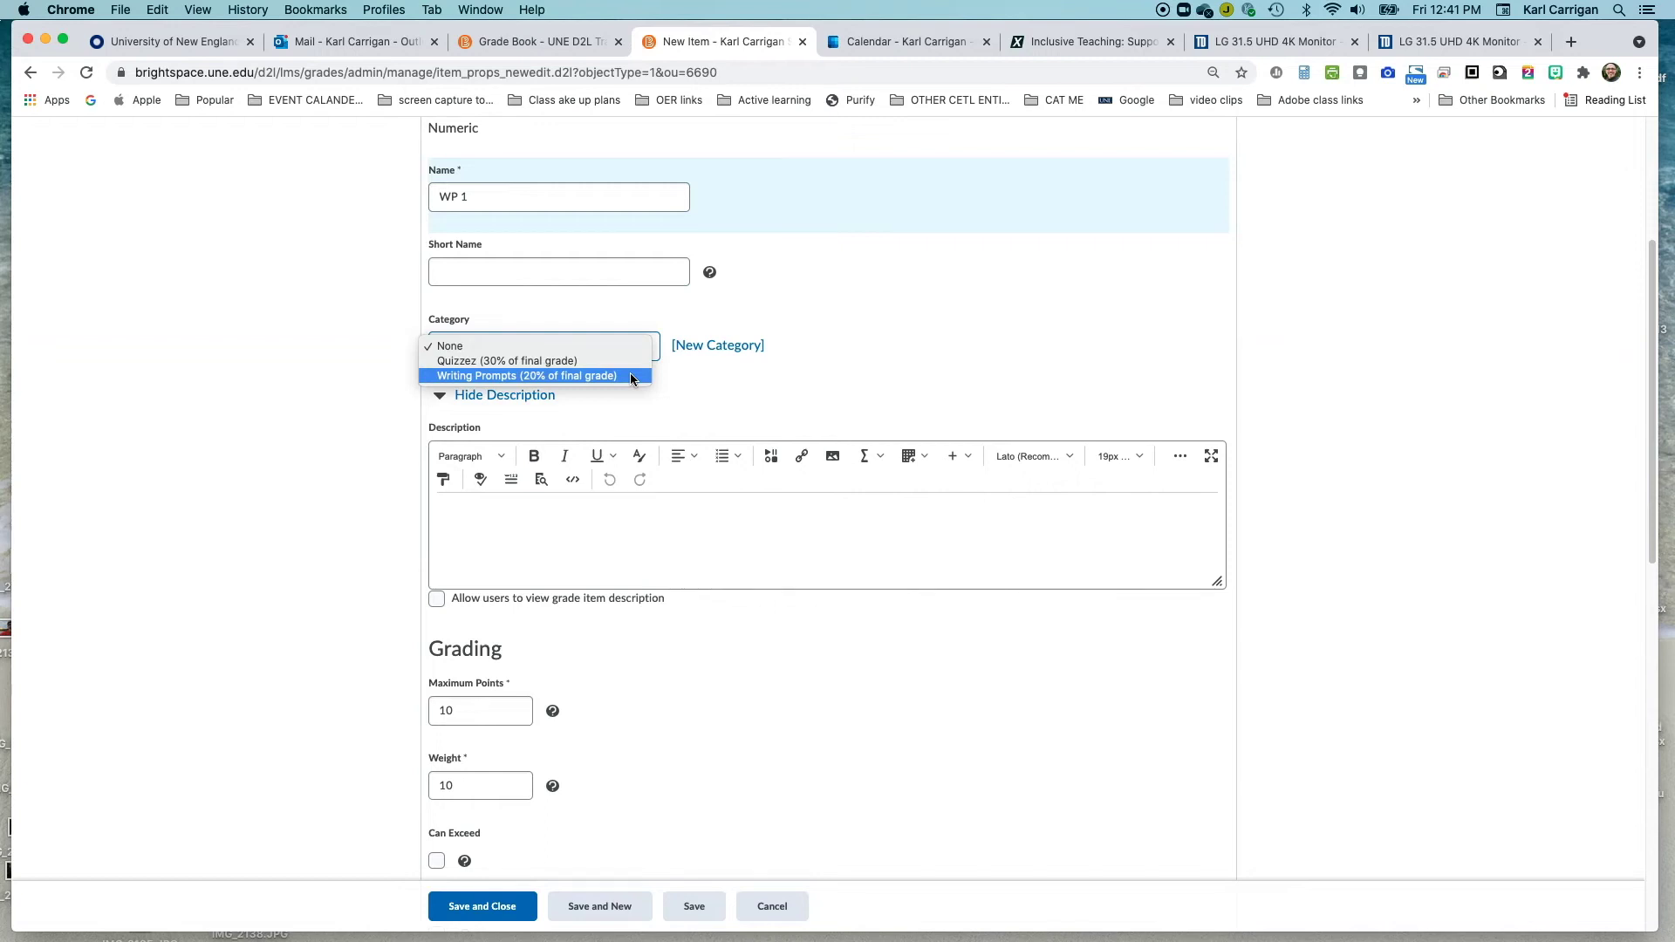
click(630, 375)
Check the sample syllabus for the weight of each writing prompt, and move it out of the way.
scroll(630, 378, down, 4)
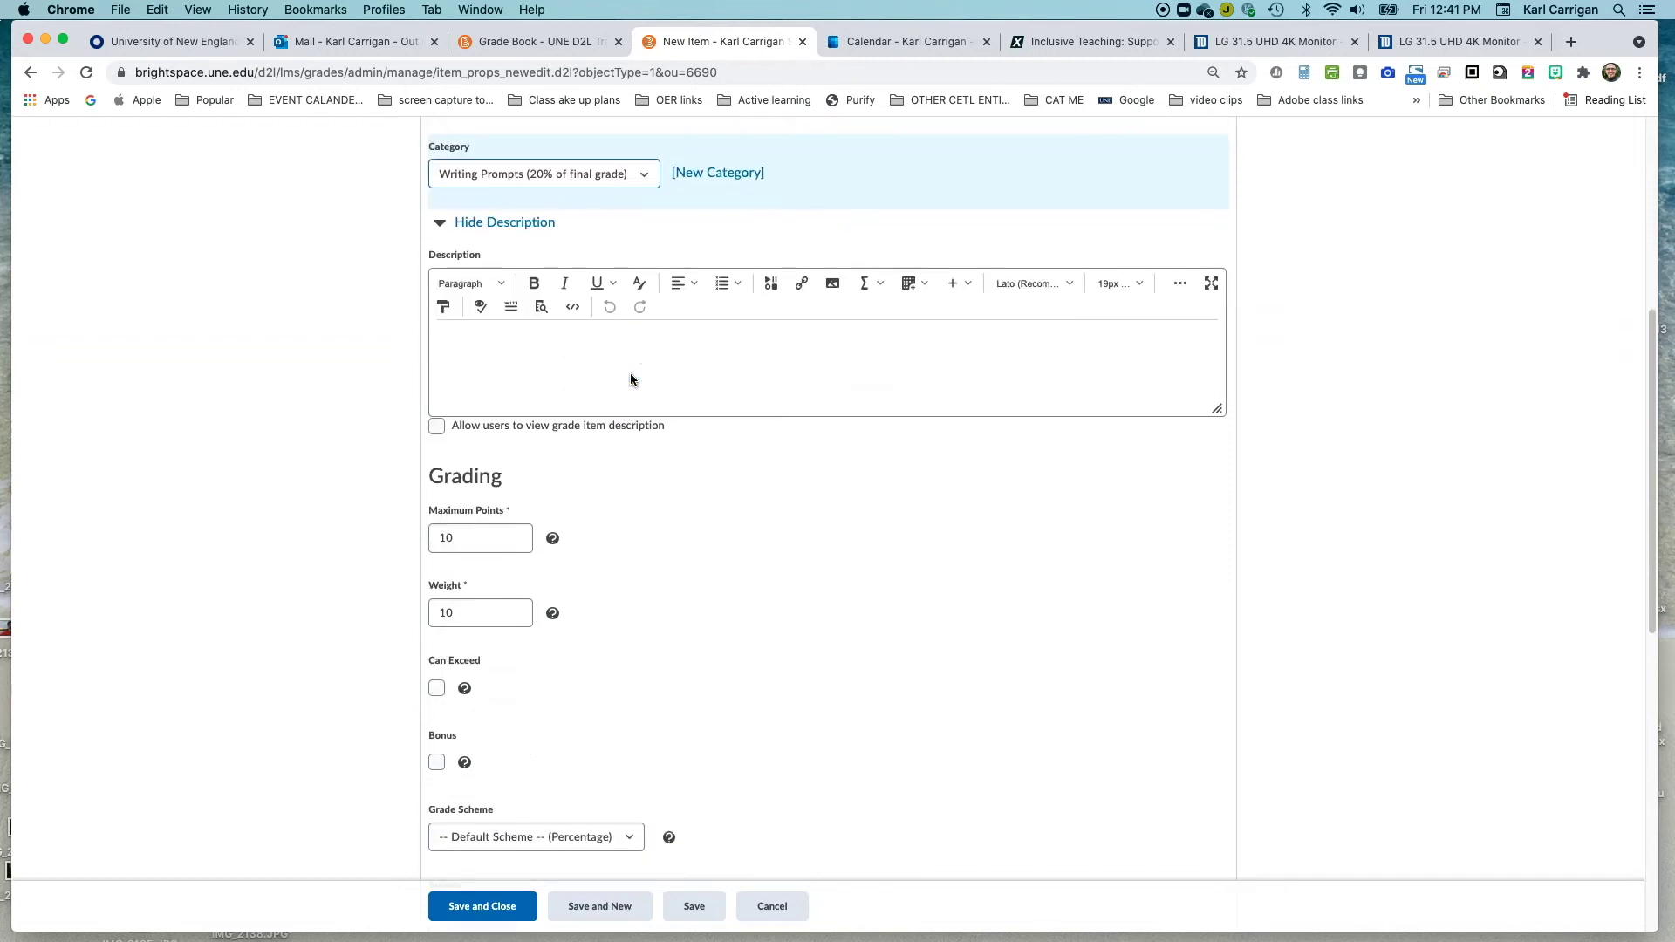
scroll(602, 387, down, 2)
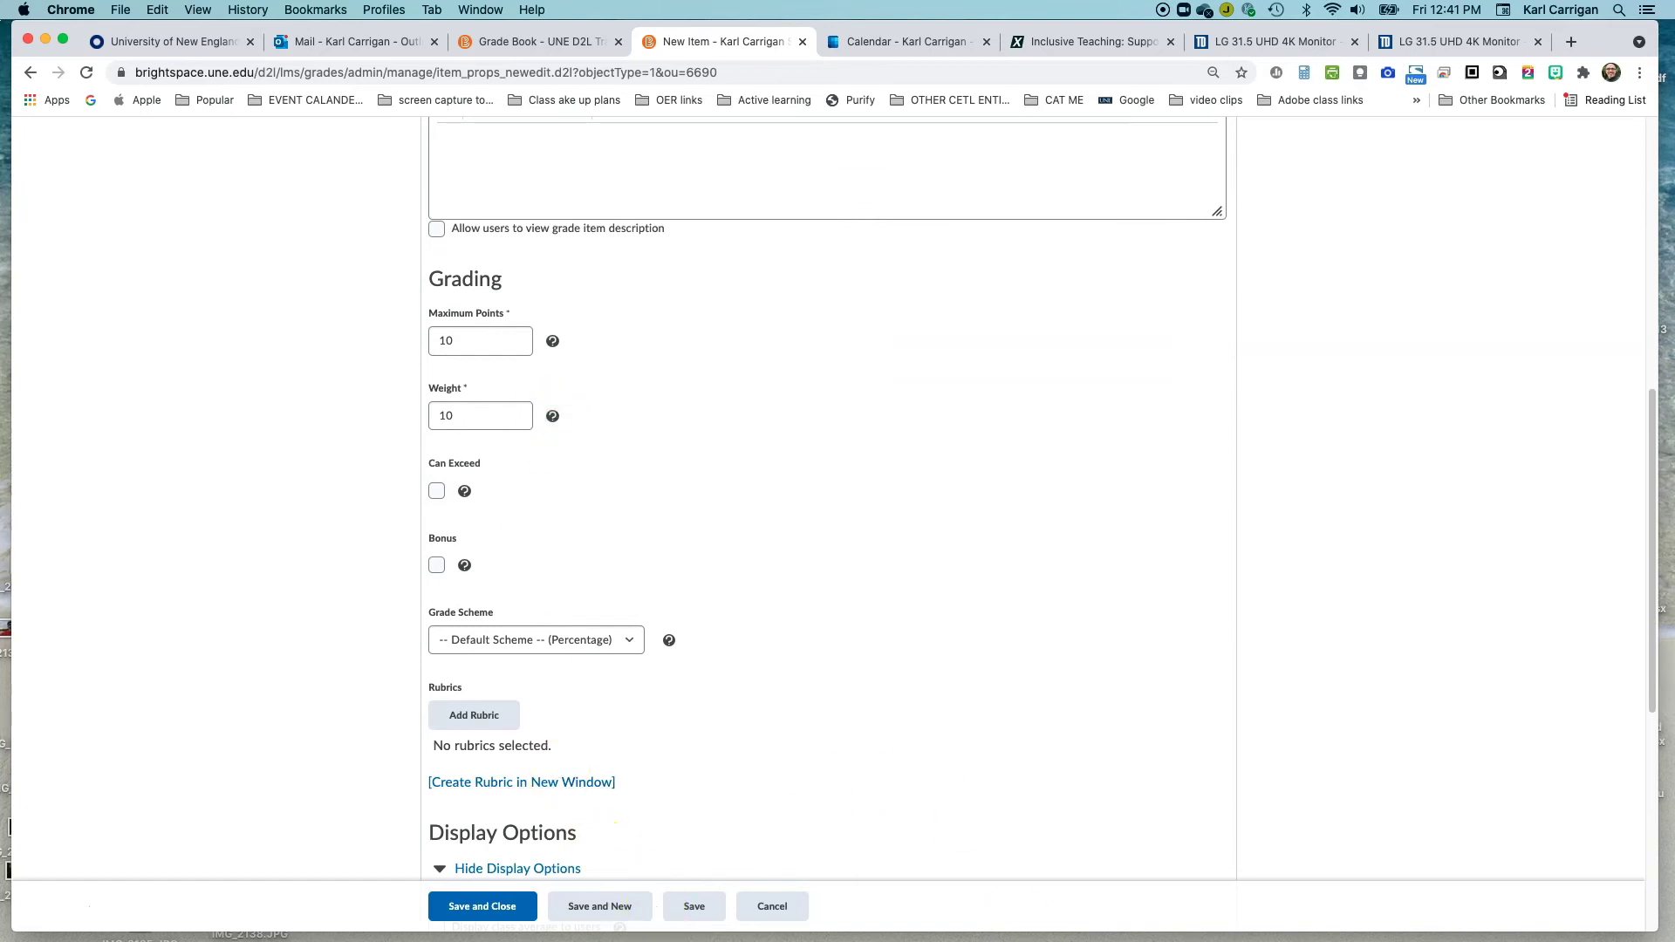
click(1134, 927)
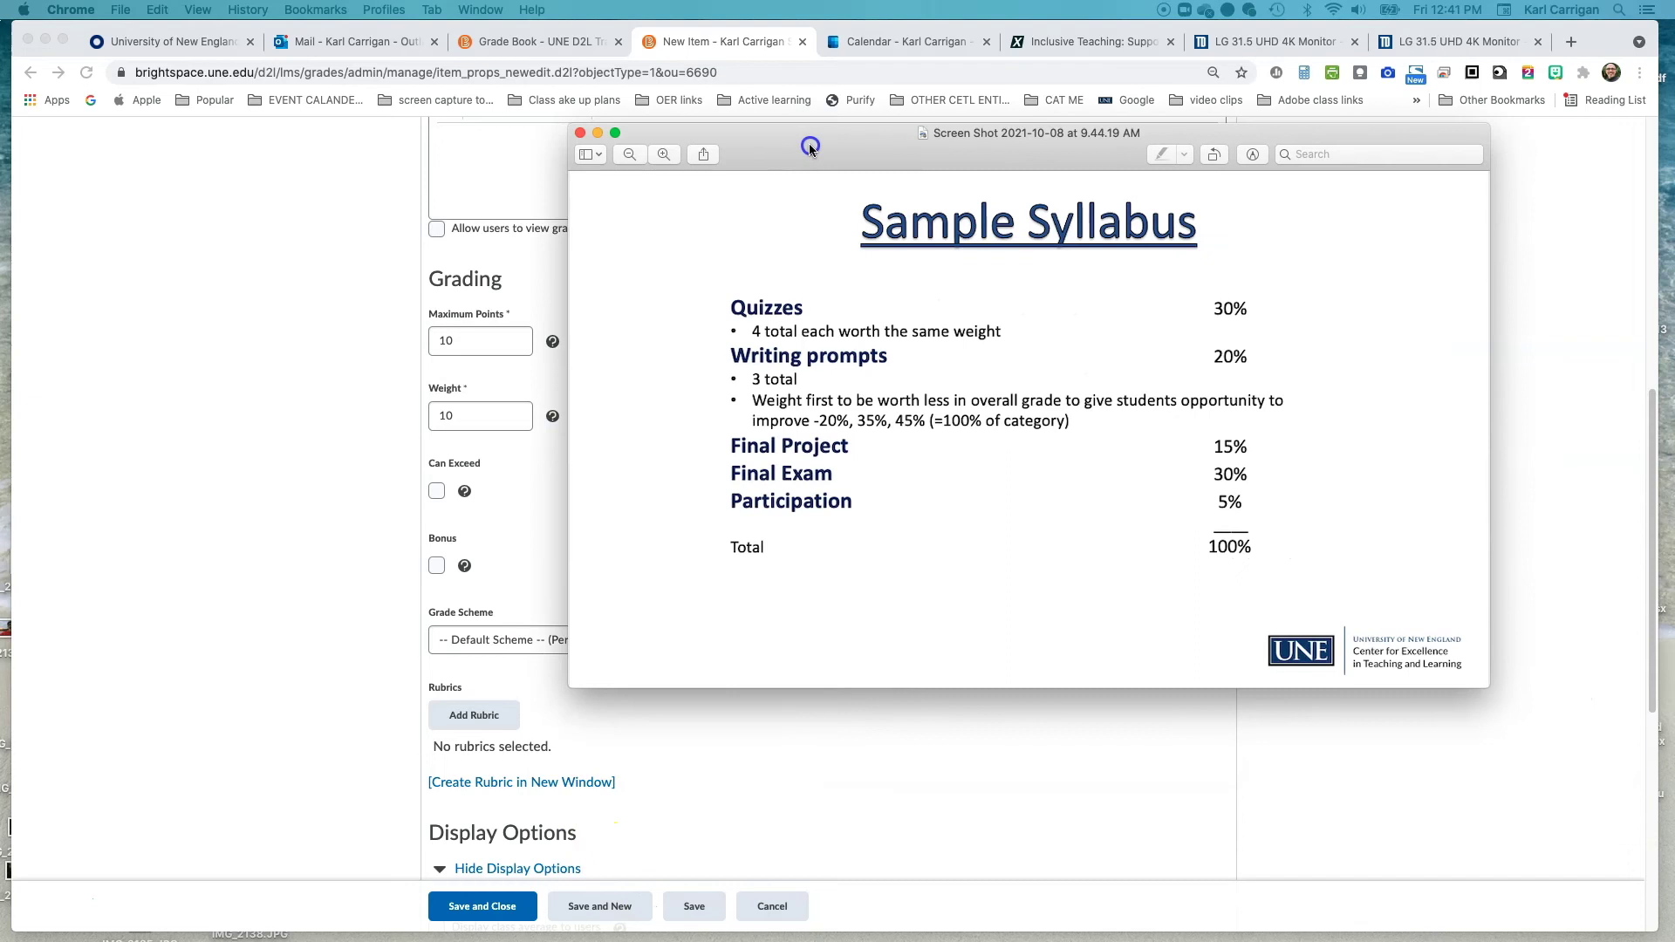
drag(809, 143, 489, 941)
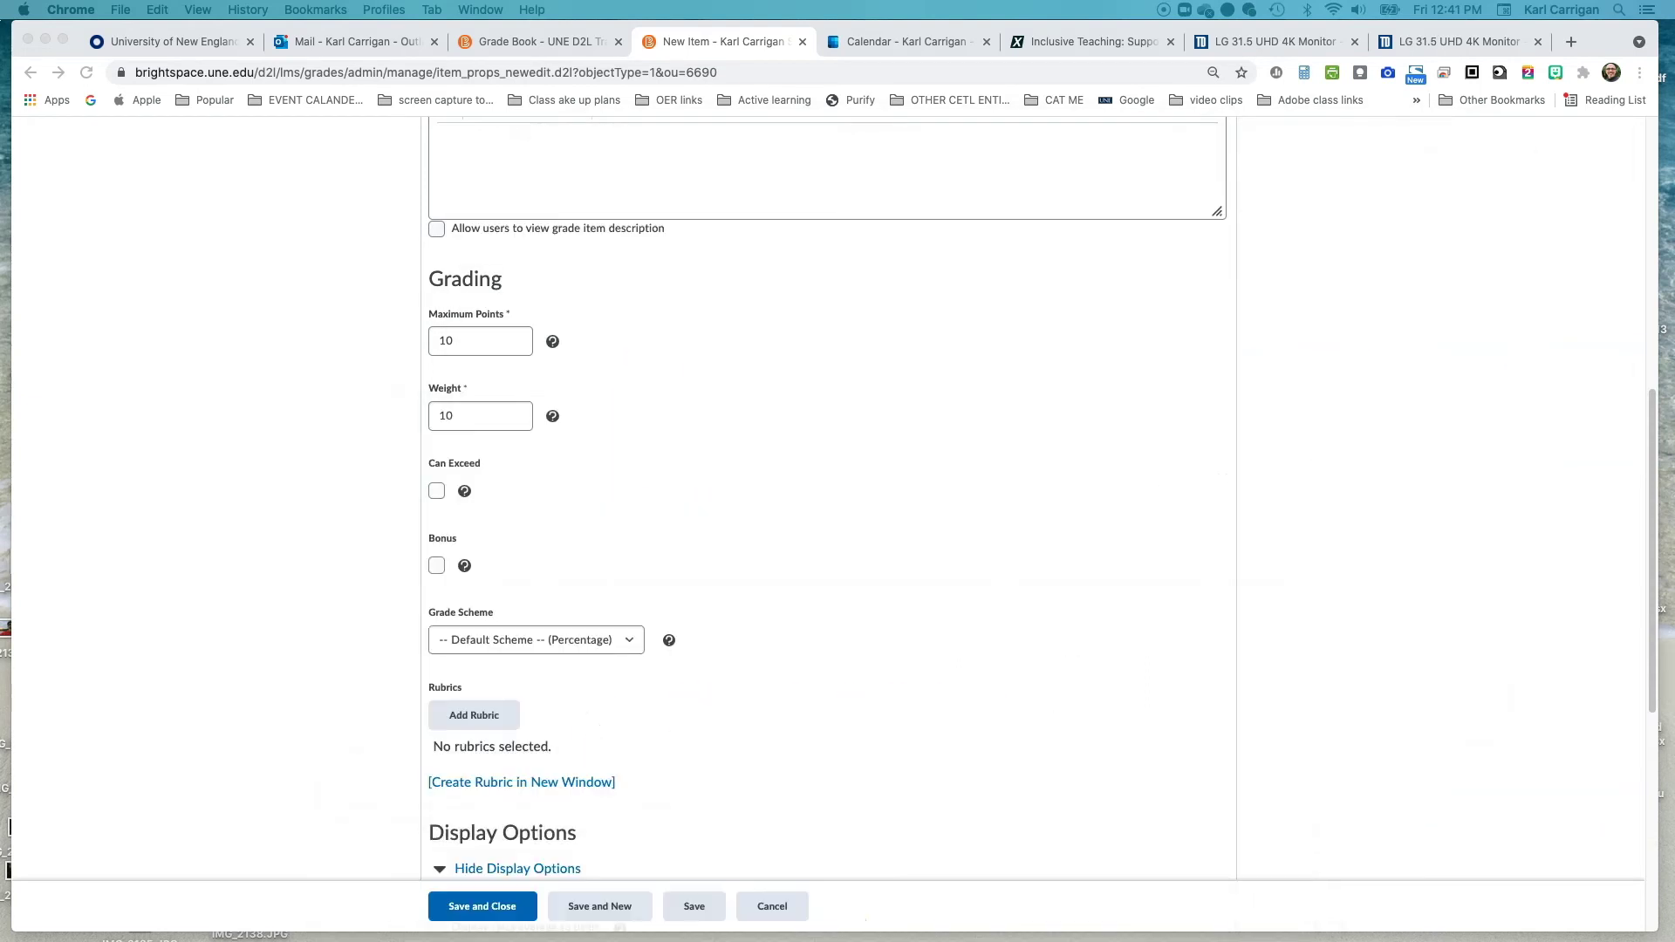
Set WP 1's maximum points to 100 and its weight to 20, and review its remaining display options.
click(480, 415)
click(478, 342)
click(494, 337)
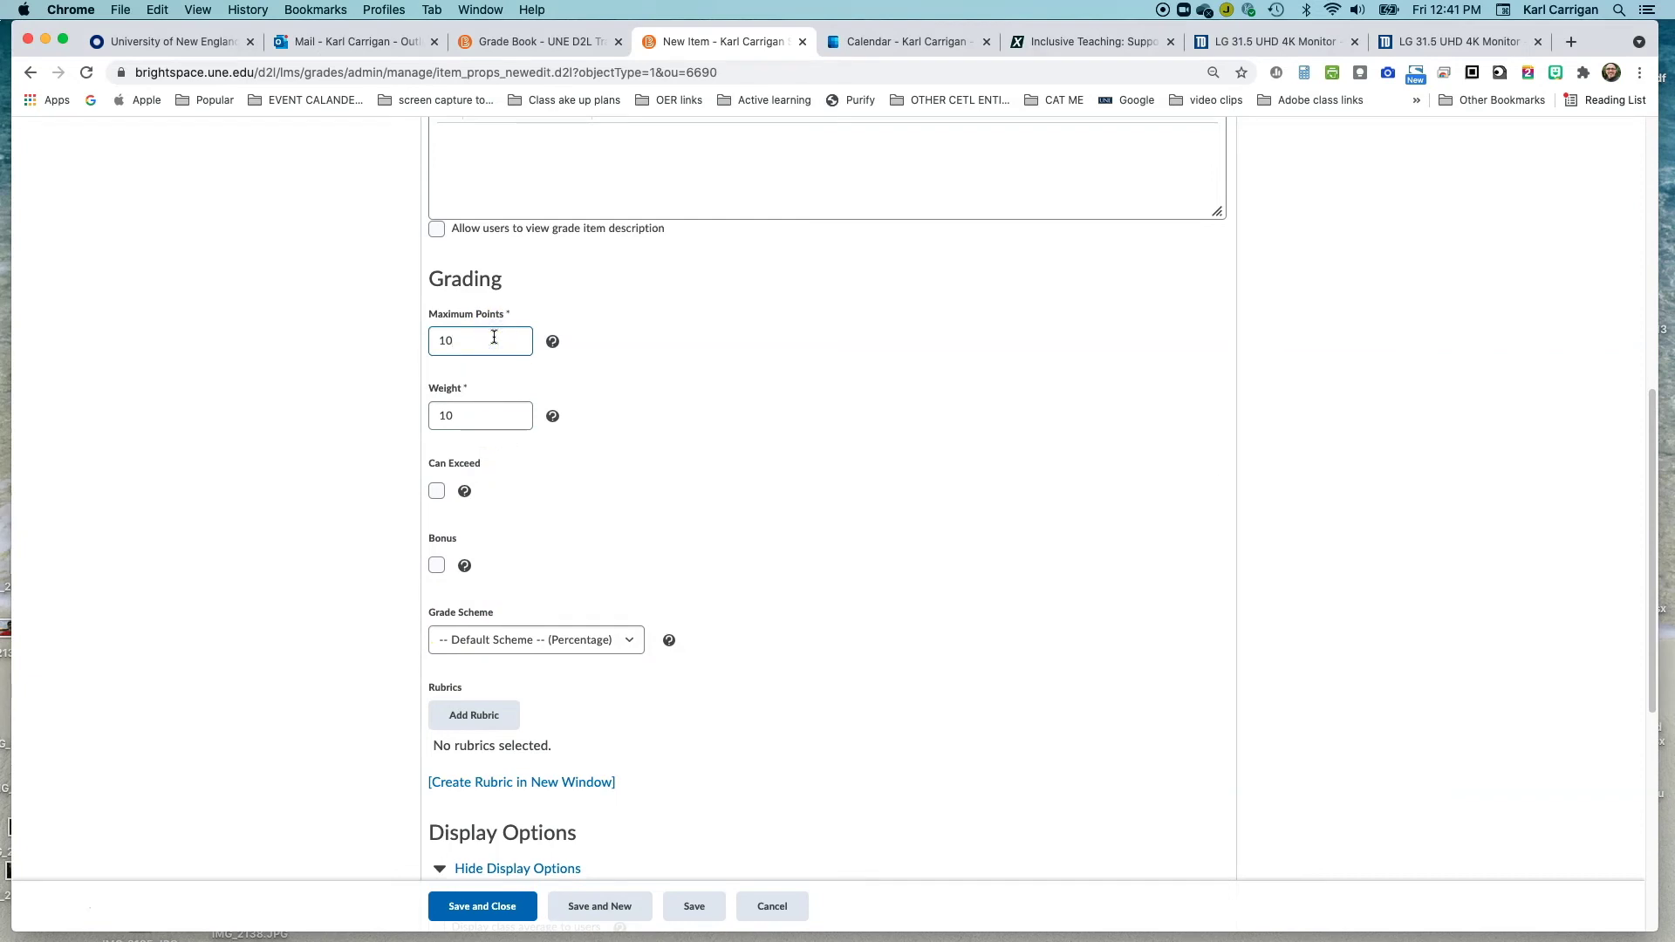
click(452, 415)
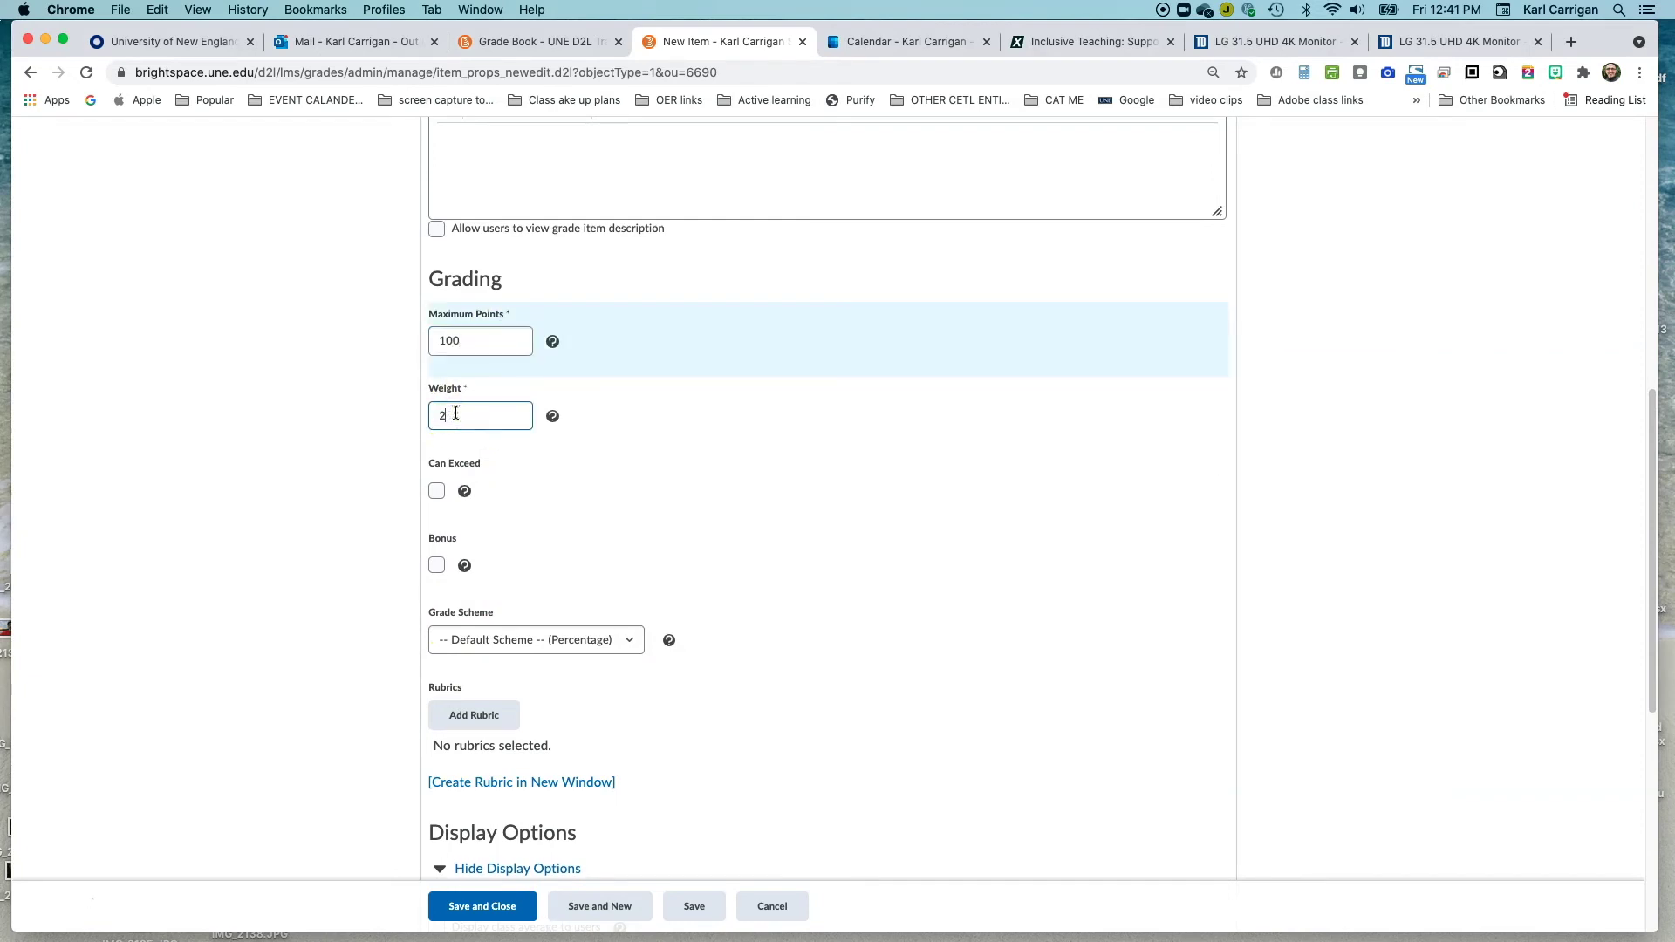
scroll(573, 473, down, 2)
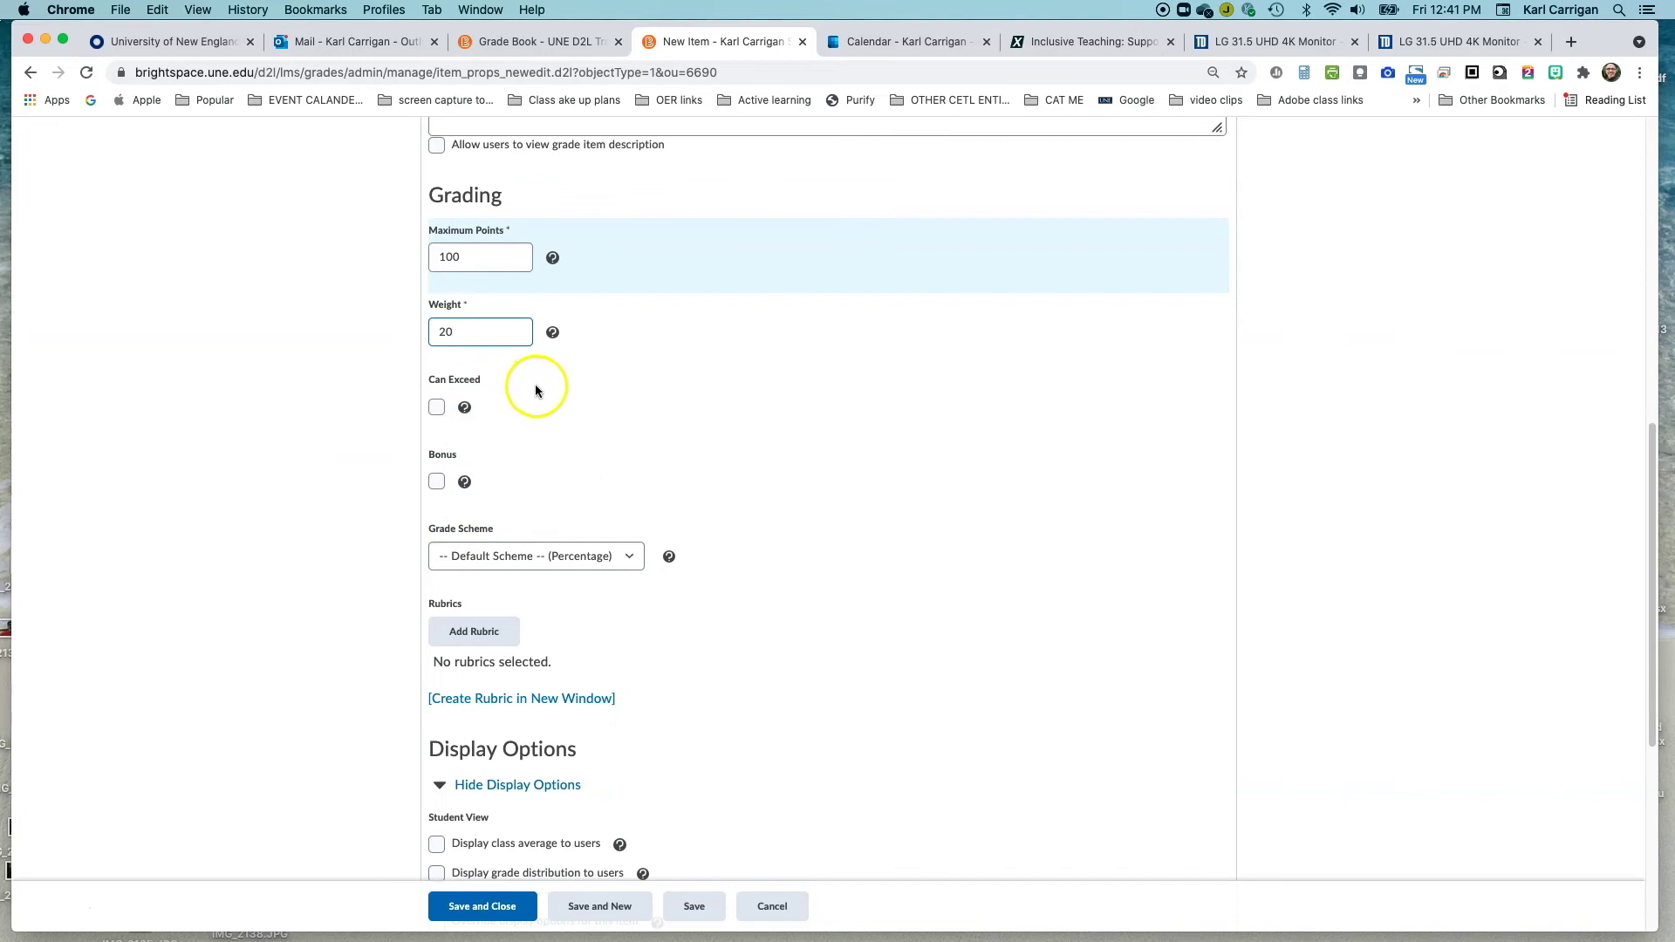
scroll(536, 384, down, 3)
scroll(642, 395, down, 6)
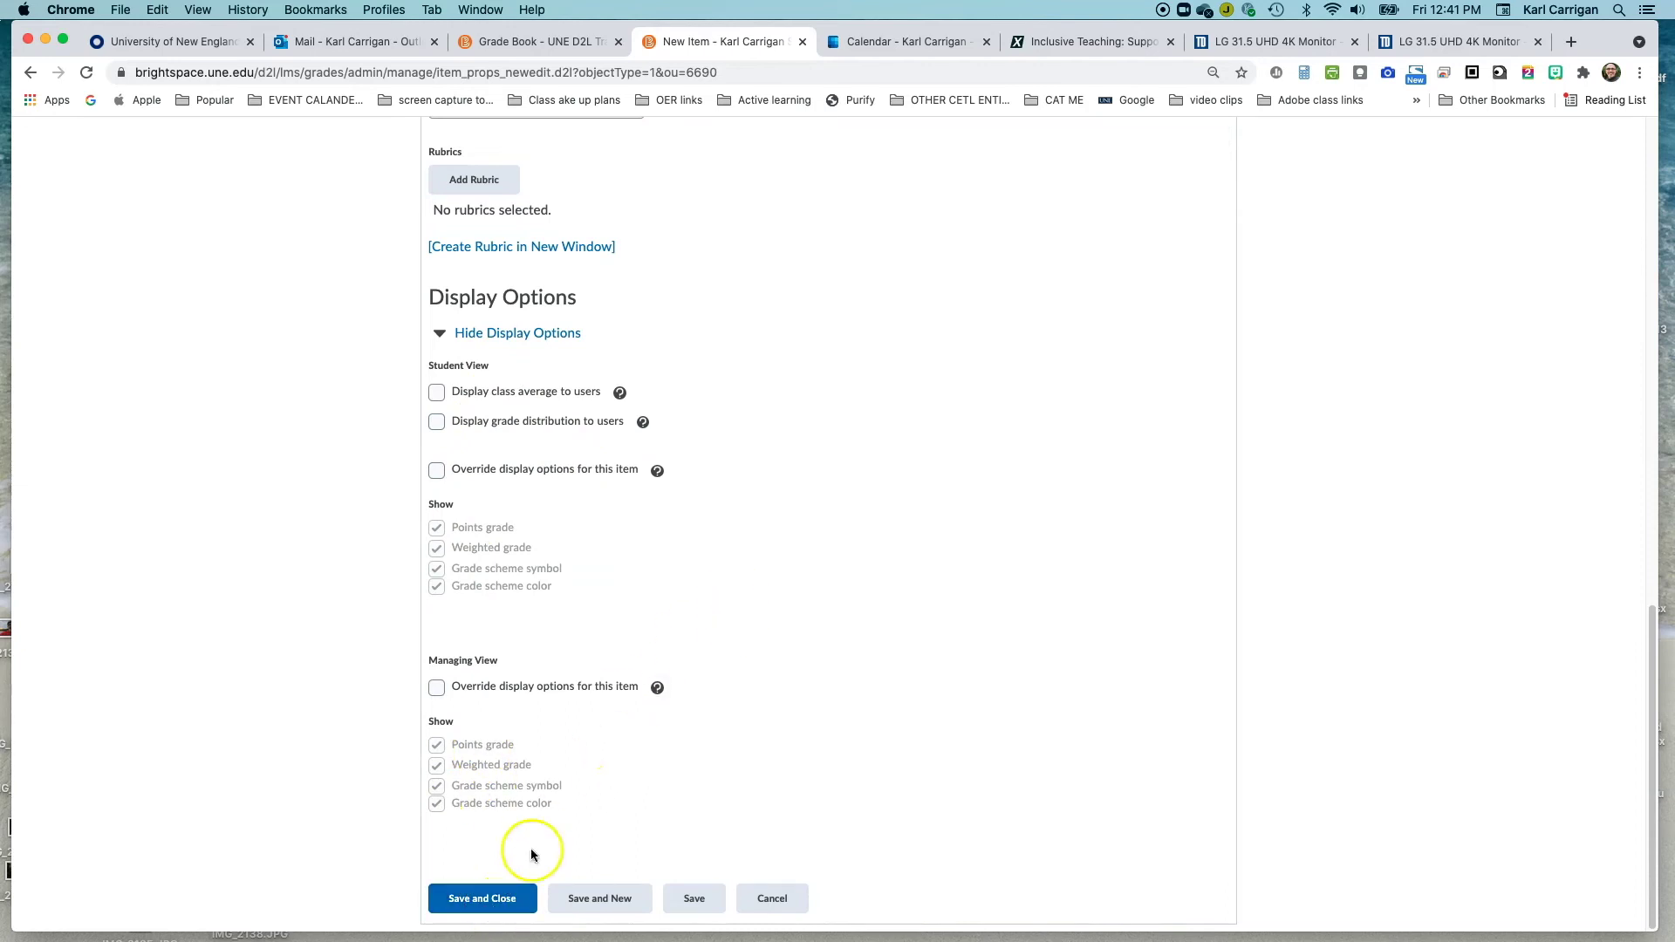
Save and close the WP 1 item, and start a new numeric grade item named "WP2".
click(462, 897)
scroll(806, 536, down, 1)
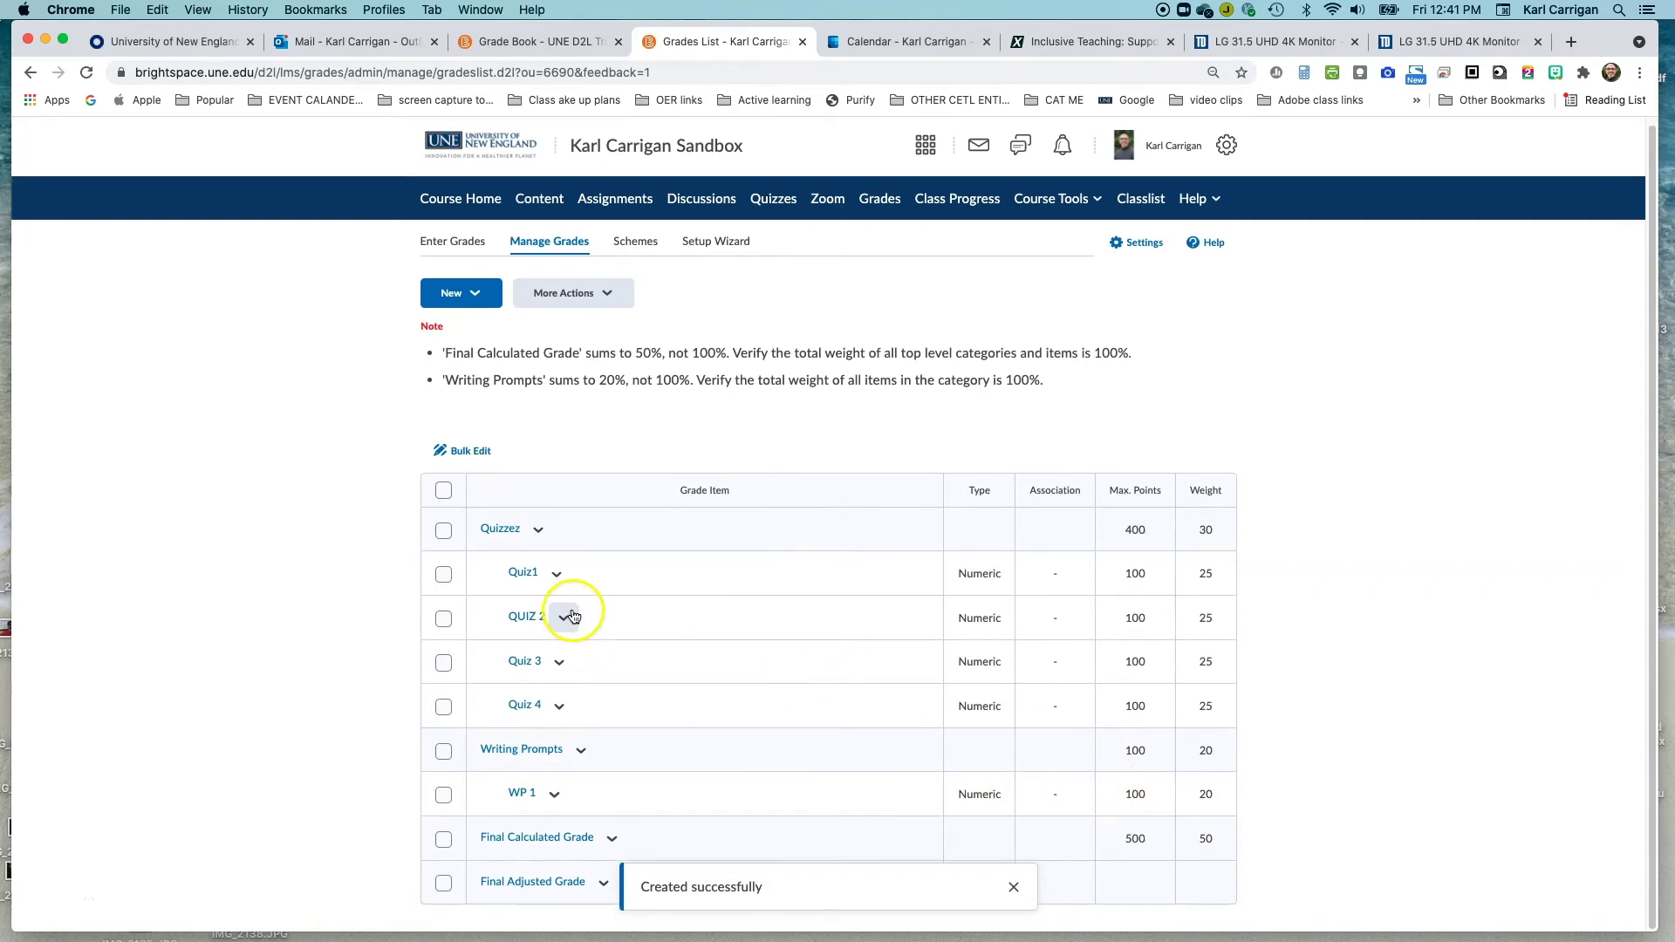
click(466, 295)
click(467, 339)
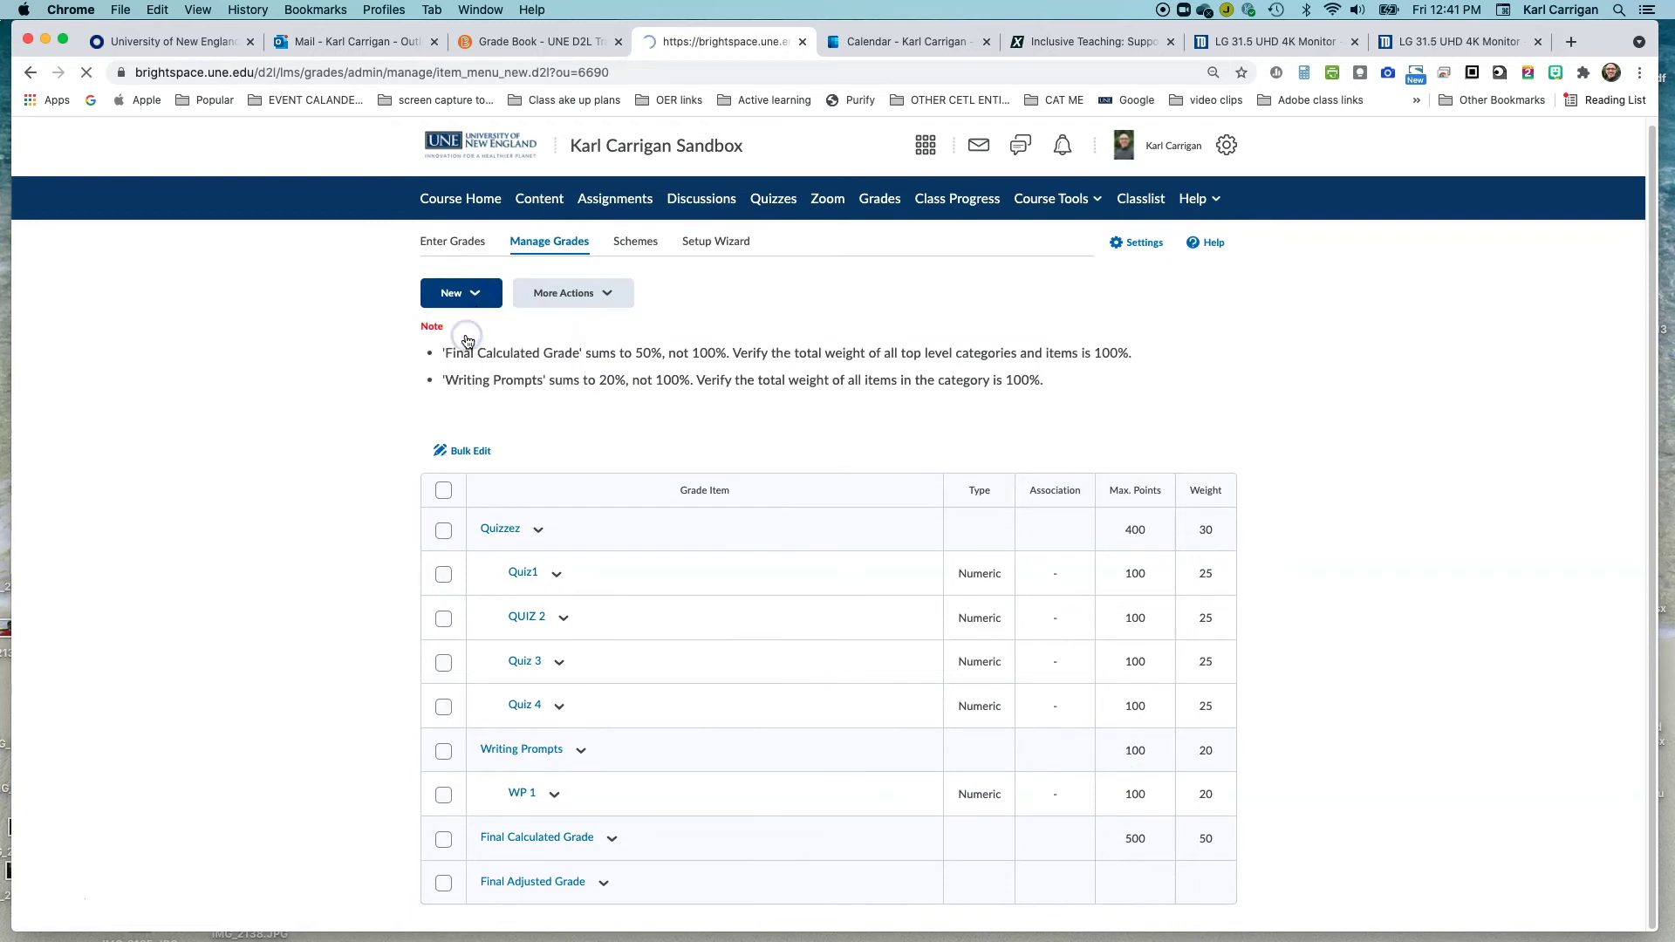
click(474, 363)
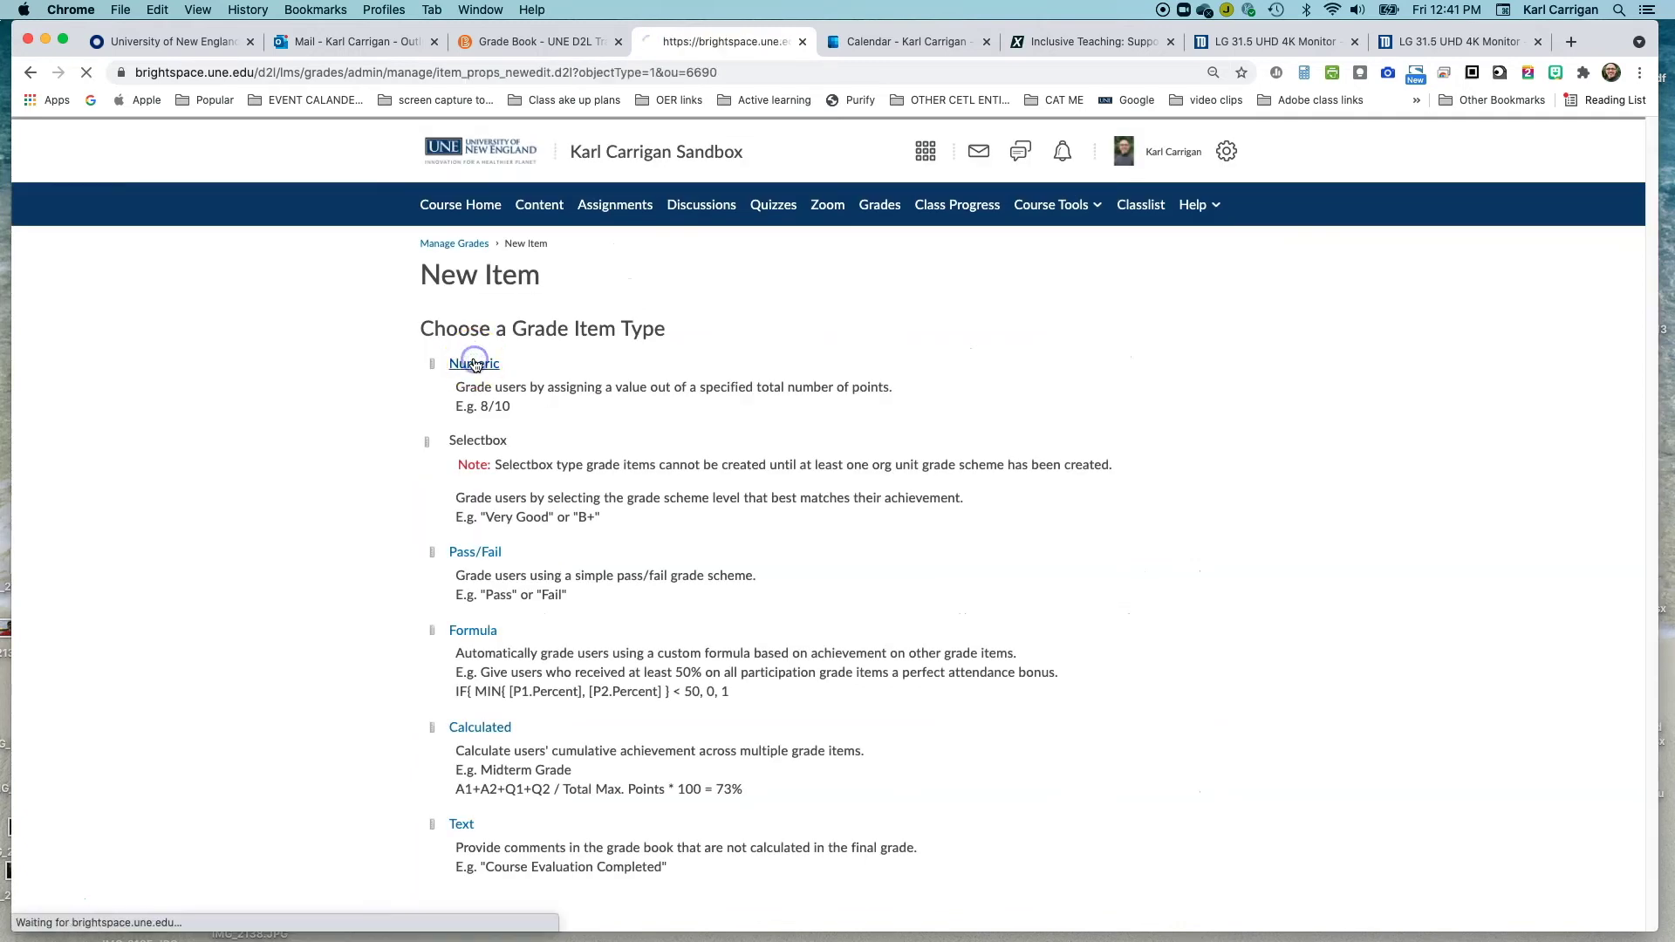
click(513, 491)
text(WP2)
Assign the WP2 grade item to the Writing Prompts category.
scroll(515, 490, down, 5)
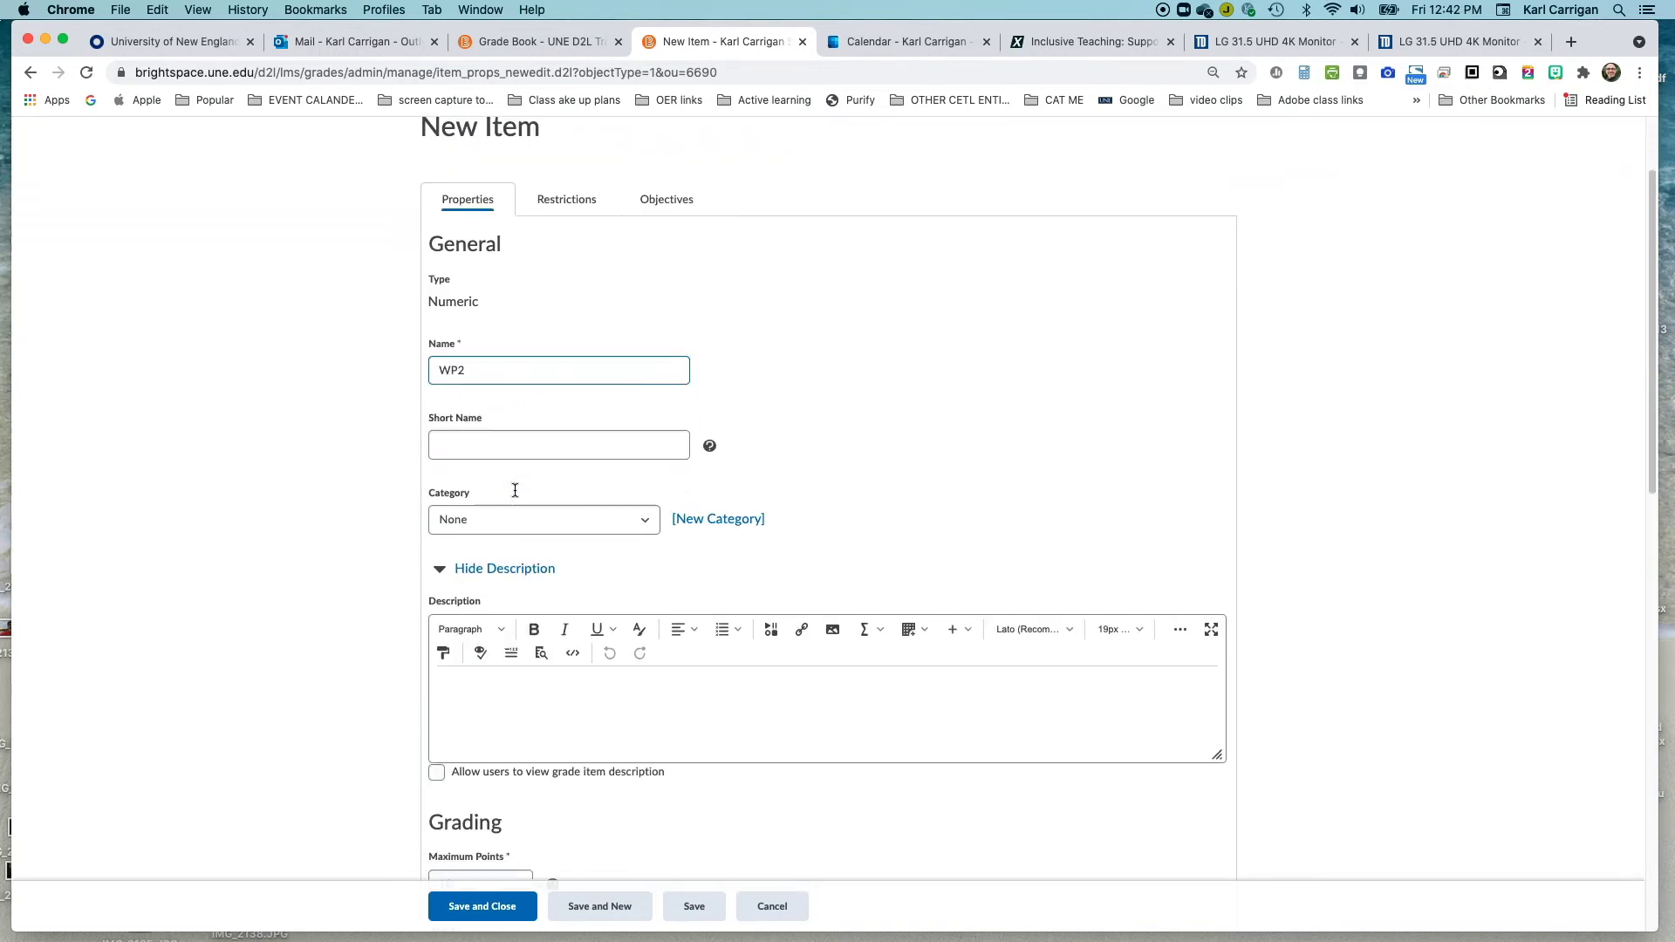
scroll(515, 490, down, 1)
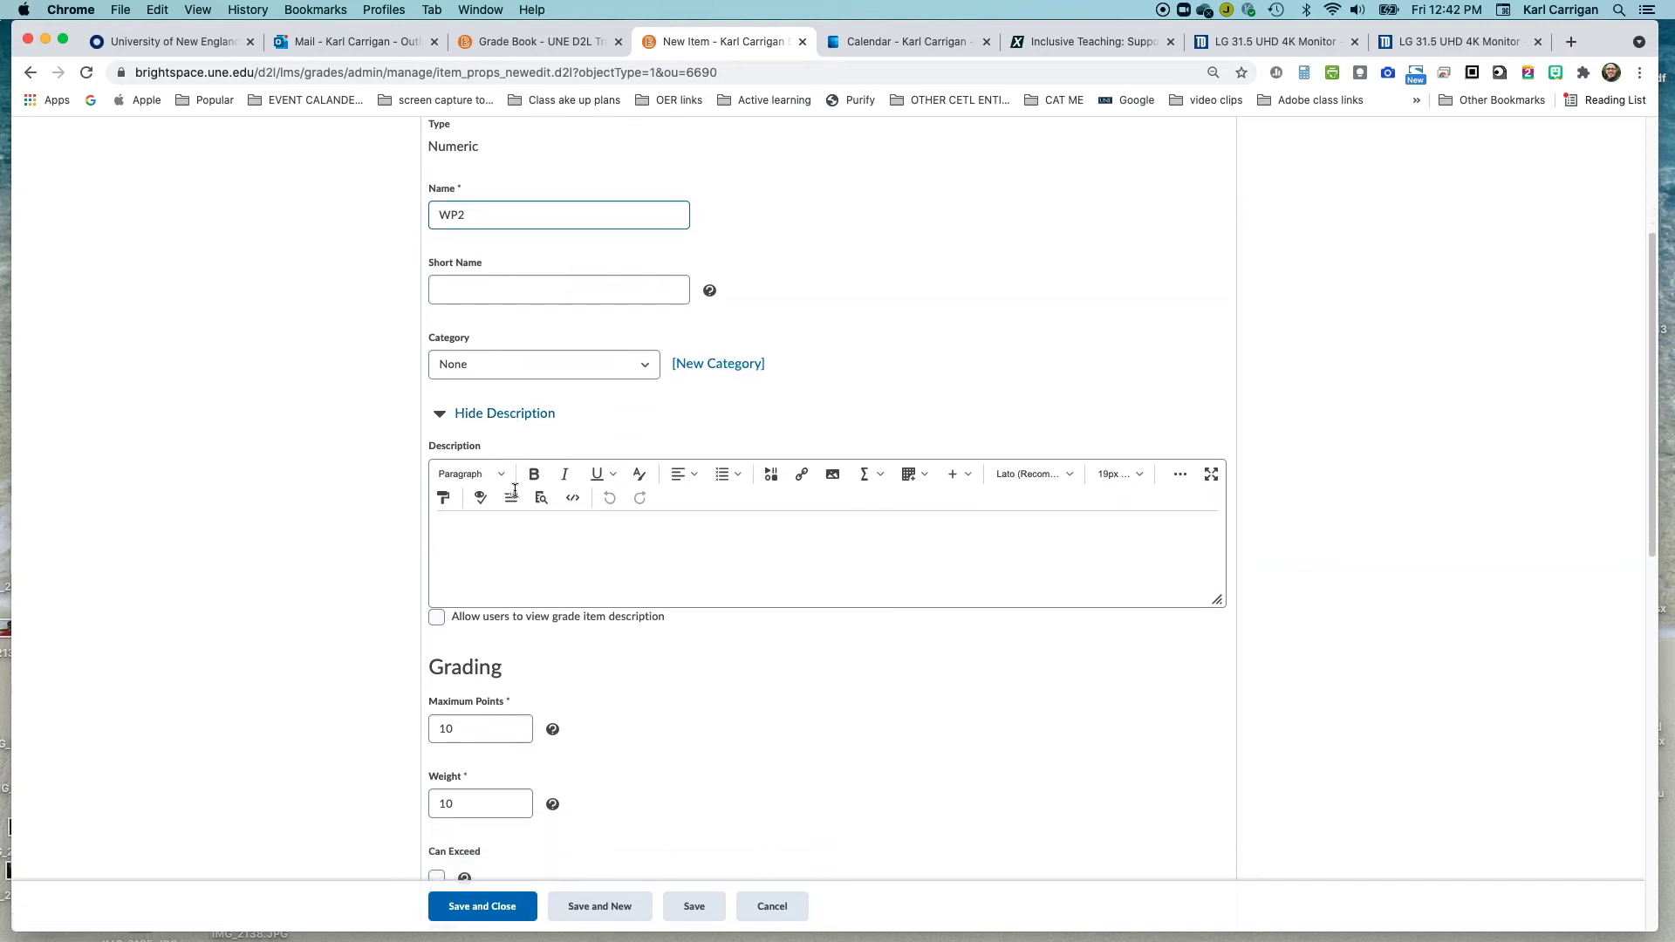
click(647, 364)
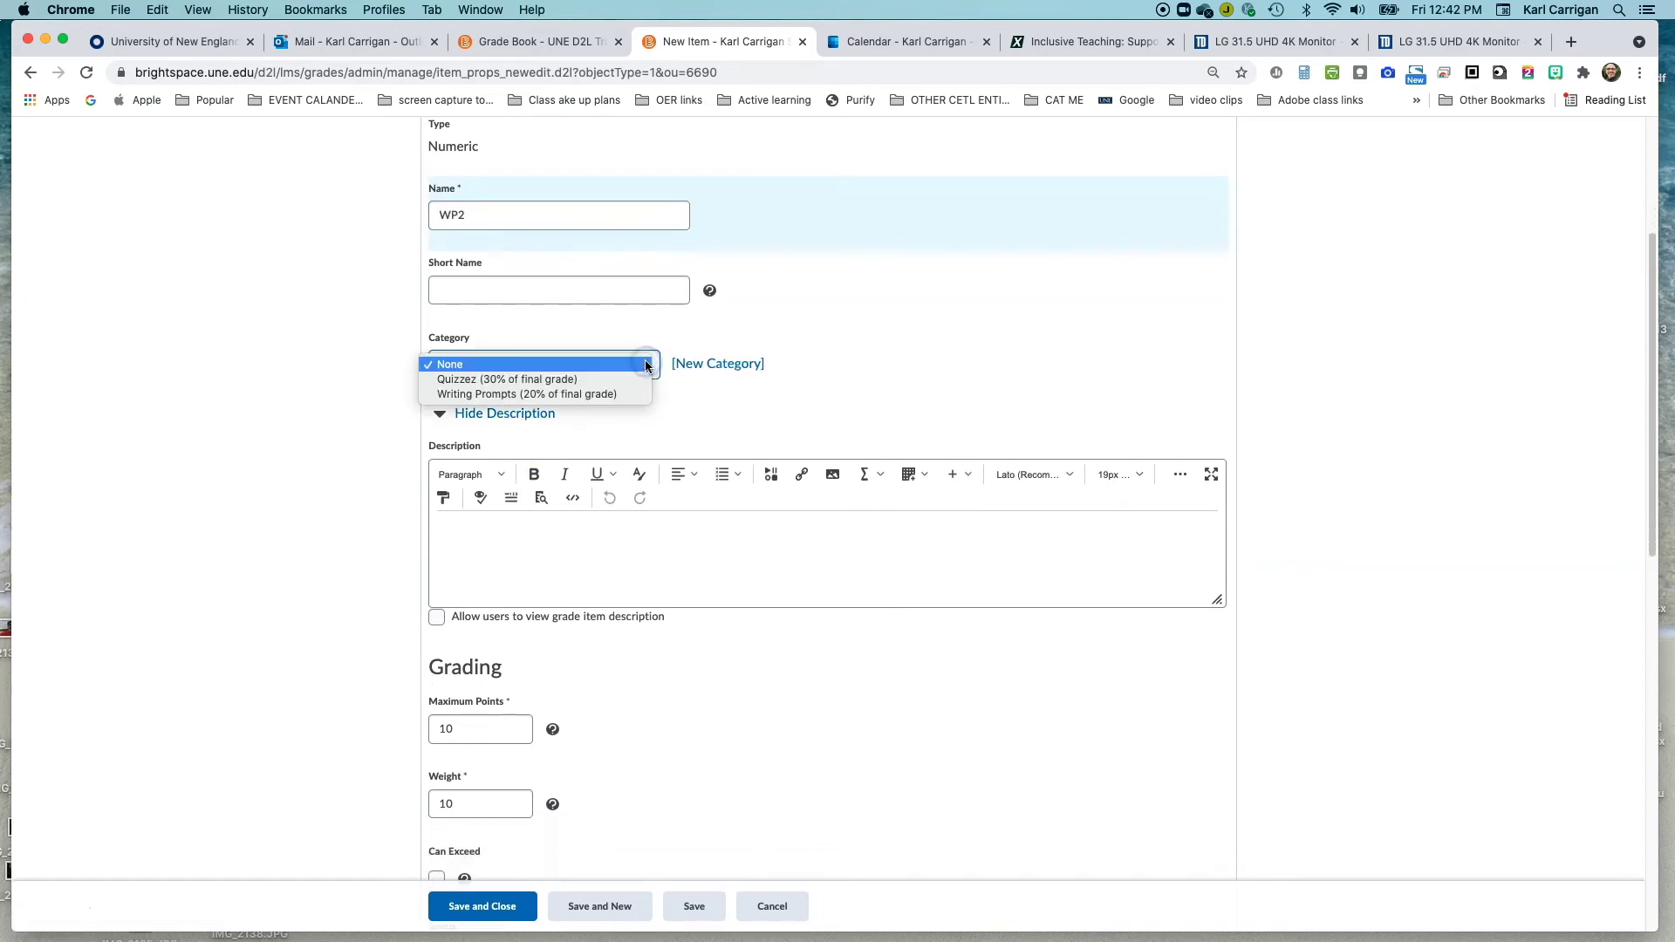
click(631, 394)
Set WP2's maximum points to 100 and its weight to 35.
scroll(630, 389, down, 6)
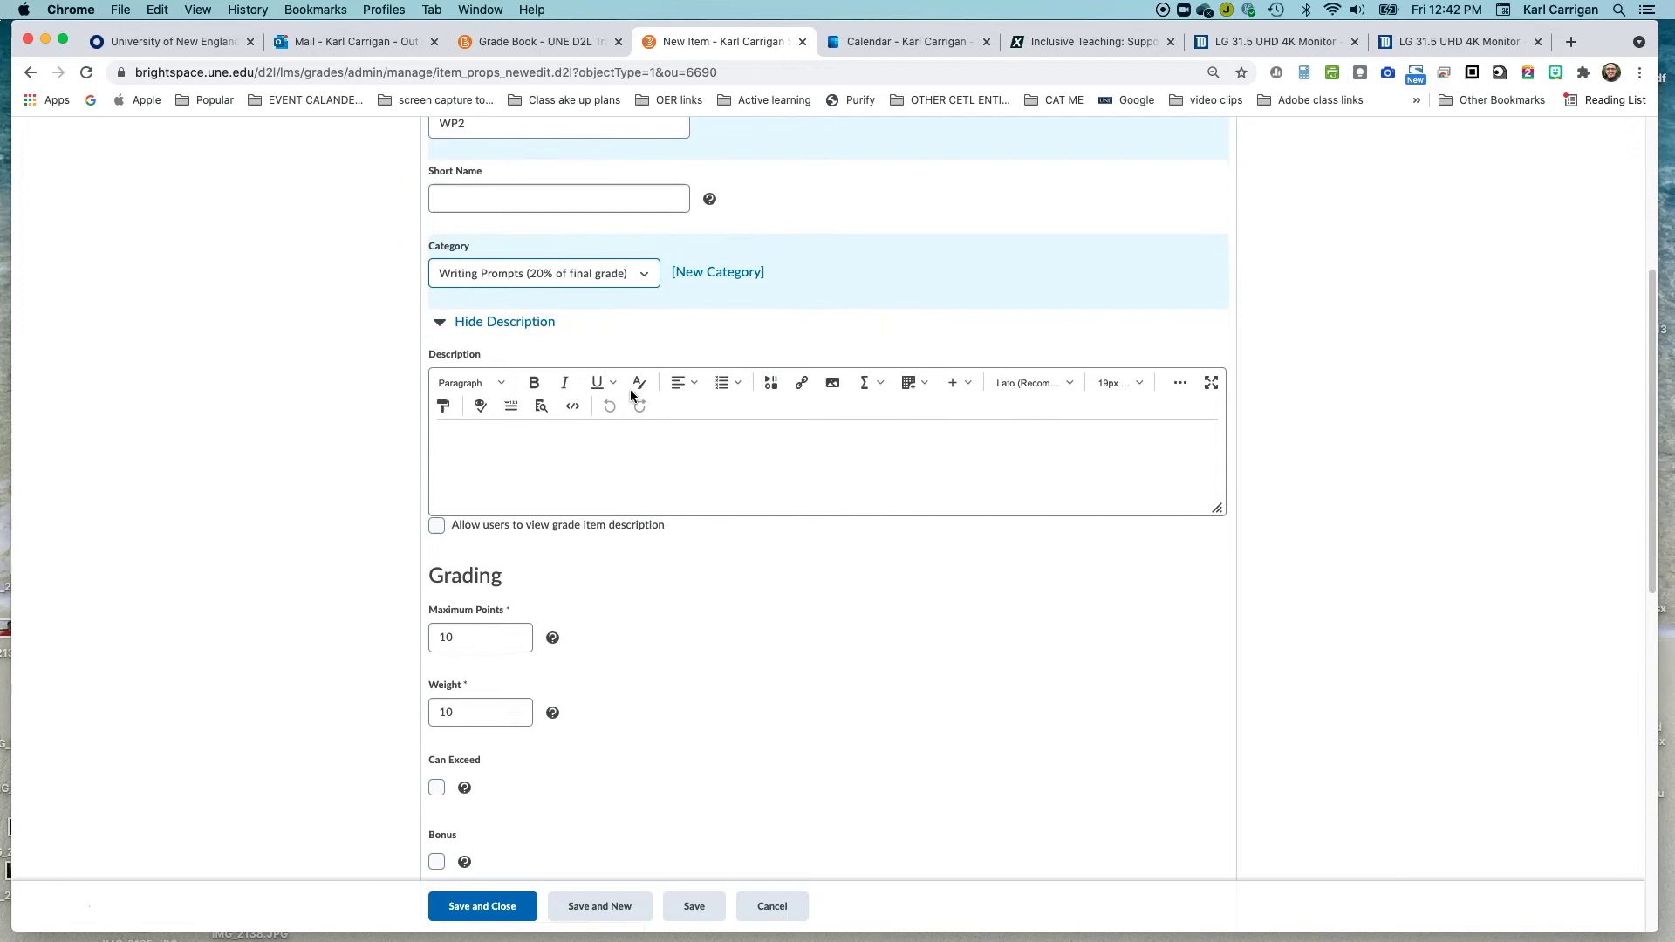
click(486, 389)
text(0)
scroll(486, 389, down, 2)
click(467, 386)
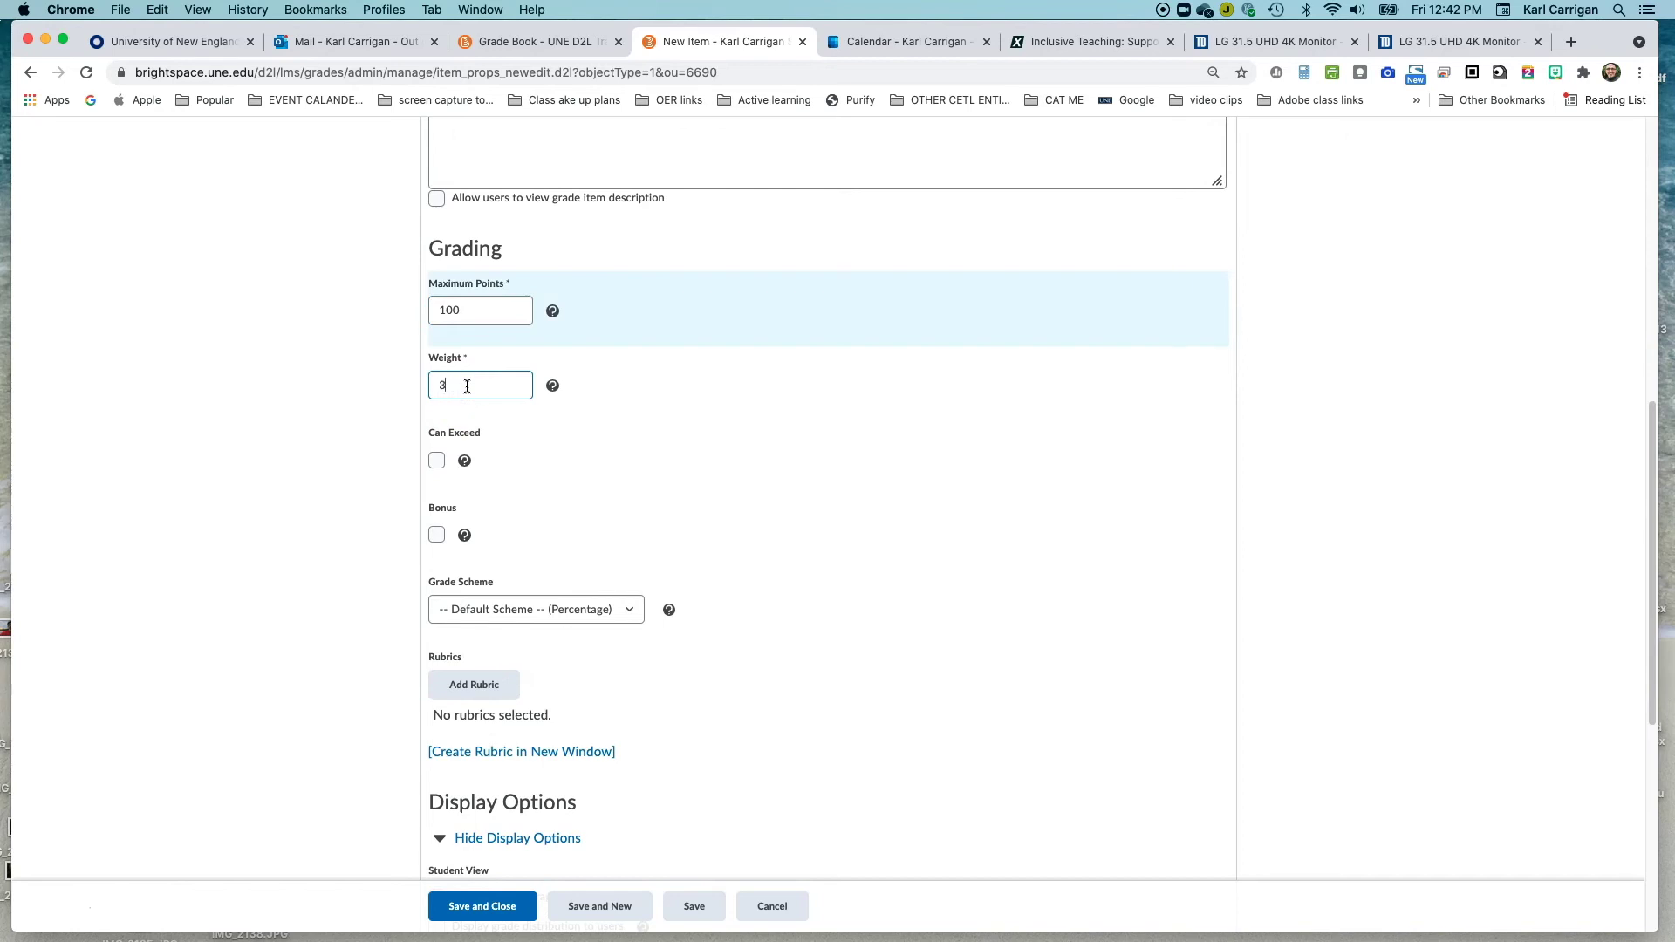
text(35)
click(415, 407)
scroll(415, 406, down, 3)
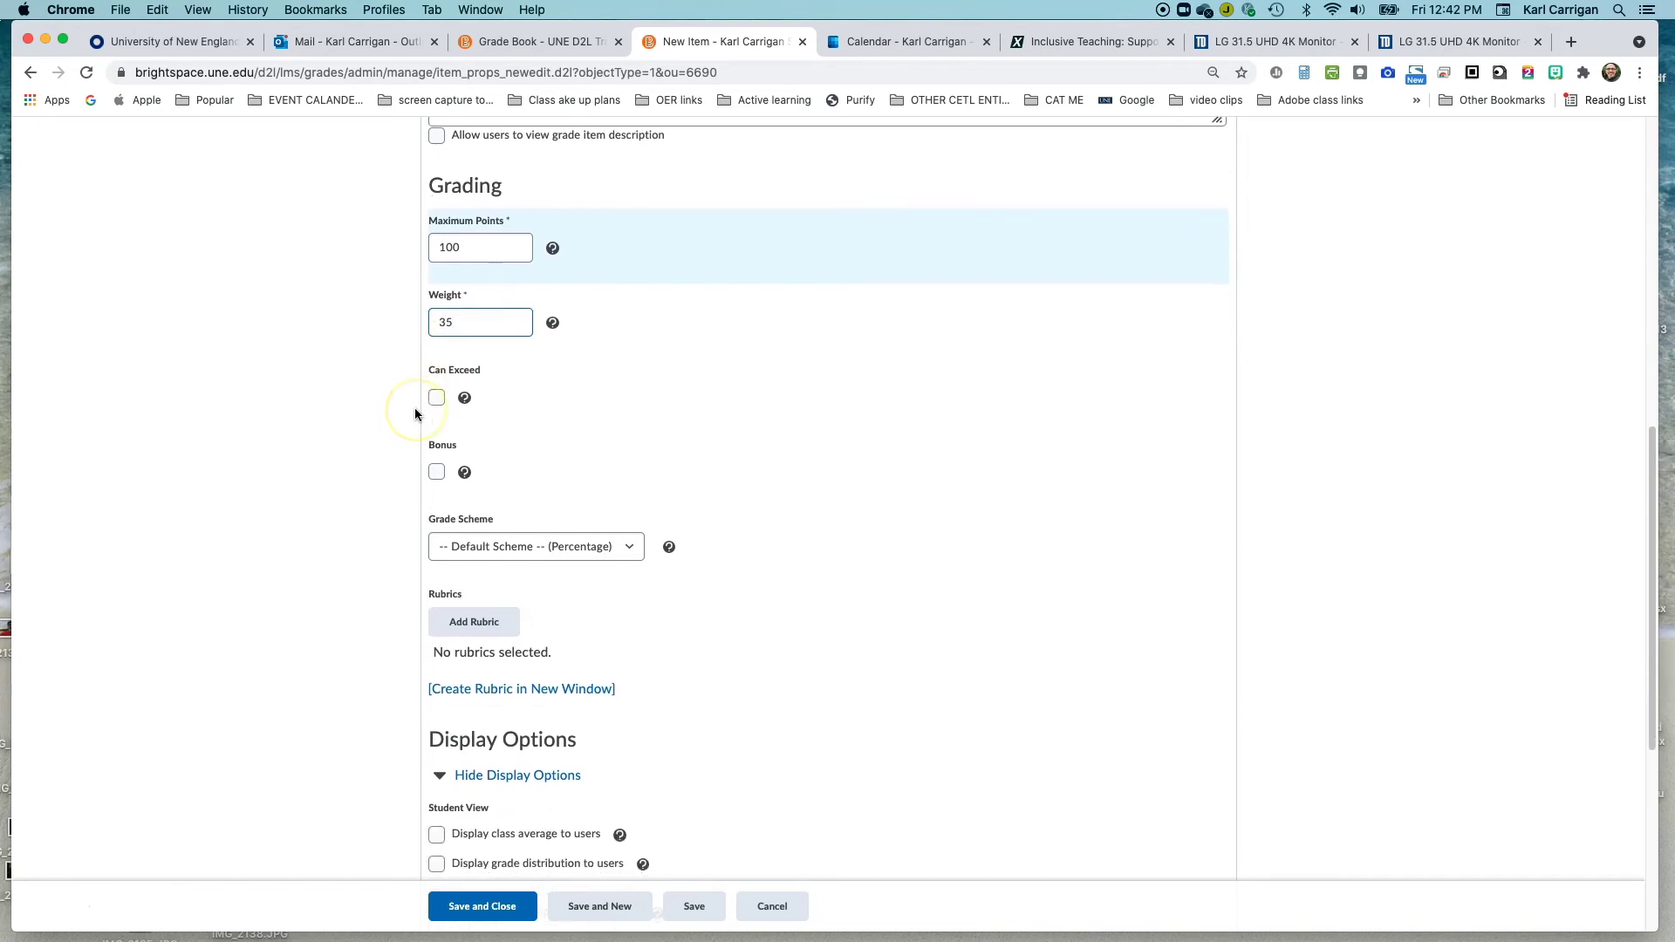
click(468, 338)
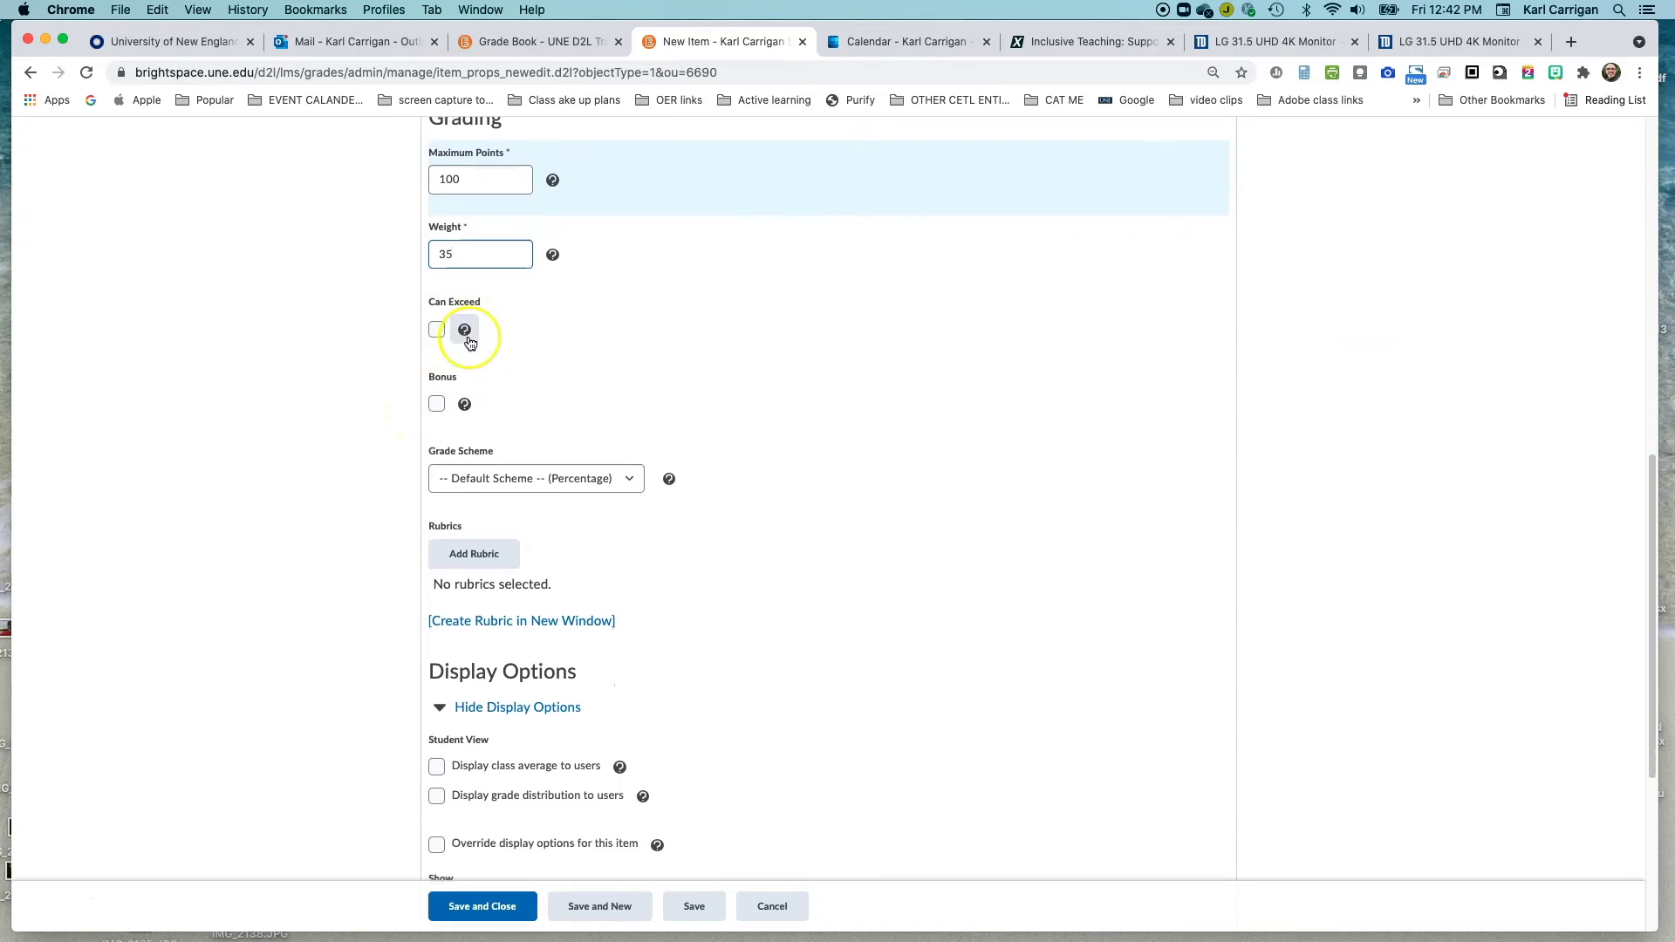
Keep WP2's default grade scheme and display options, and save and close the item.
scroll(469, 341, down, 7)
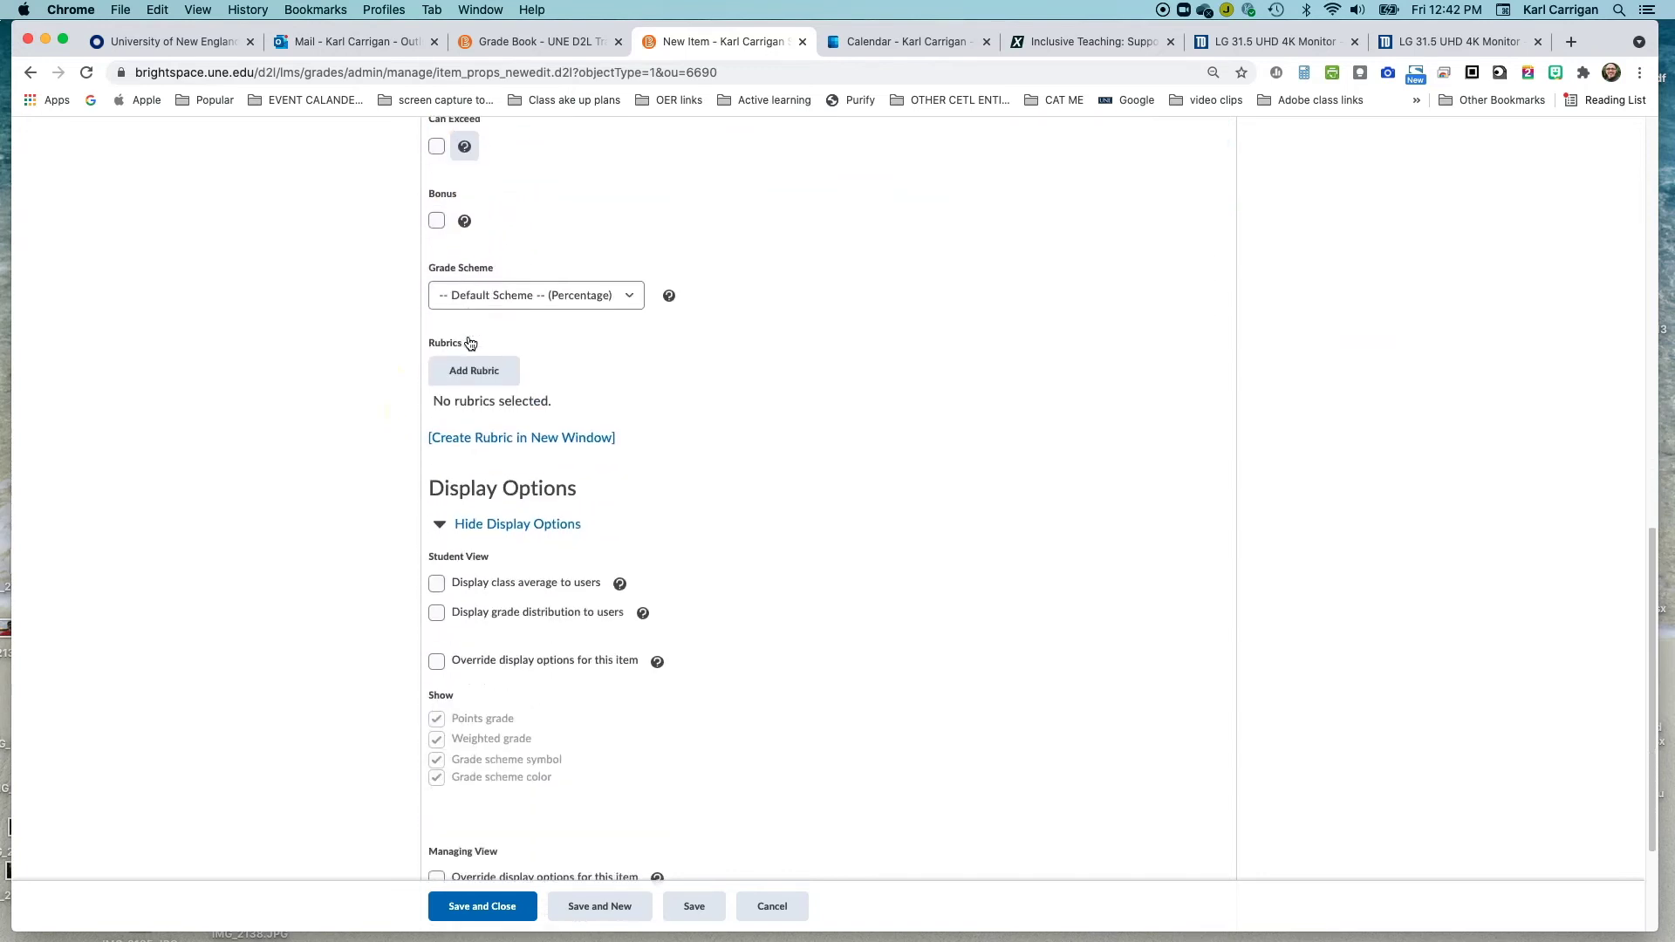
scroll(468, 341, down, 1)
click(424, 746)
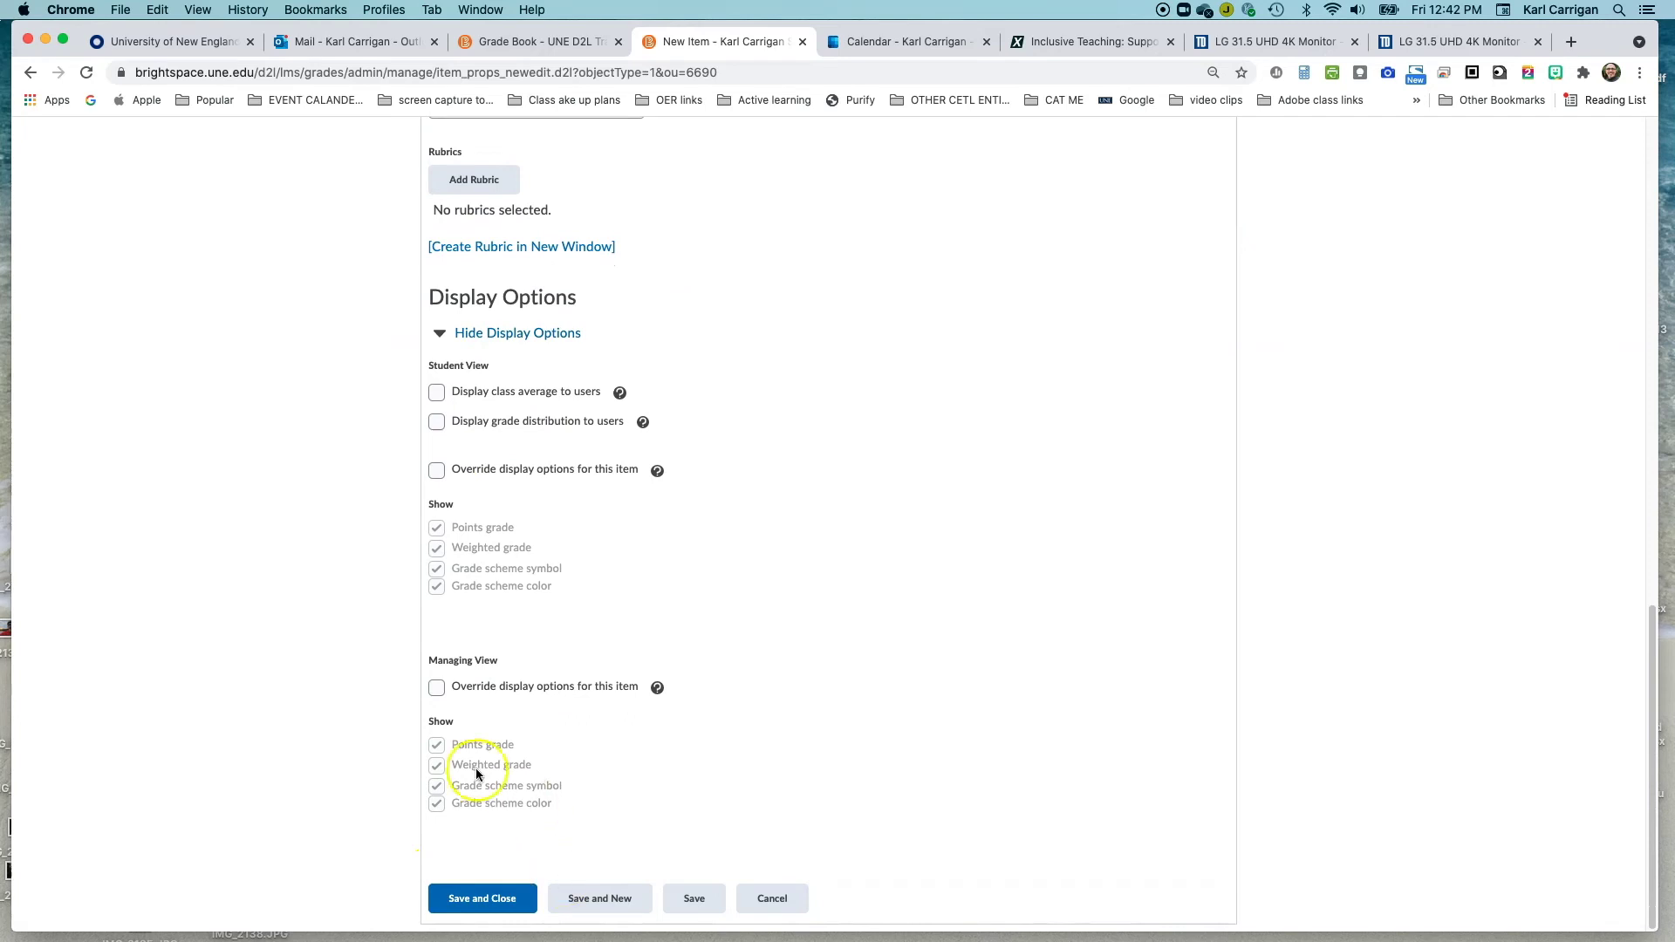
click(504, 898)
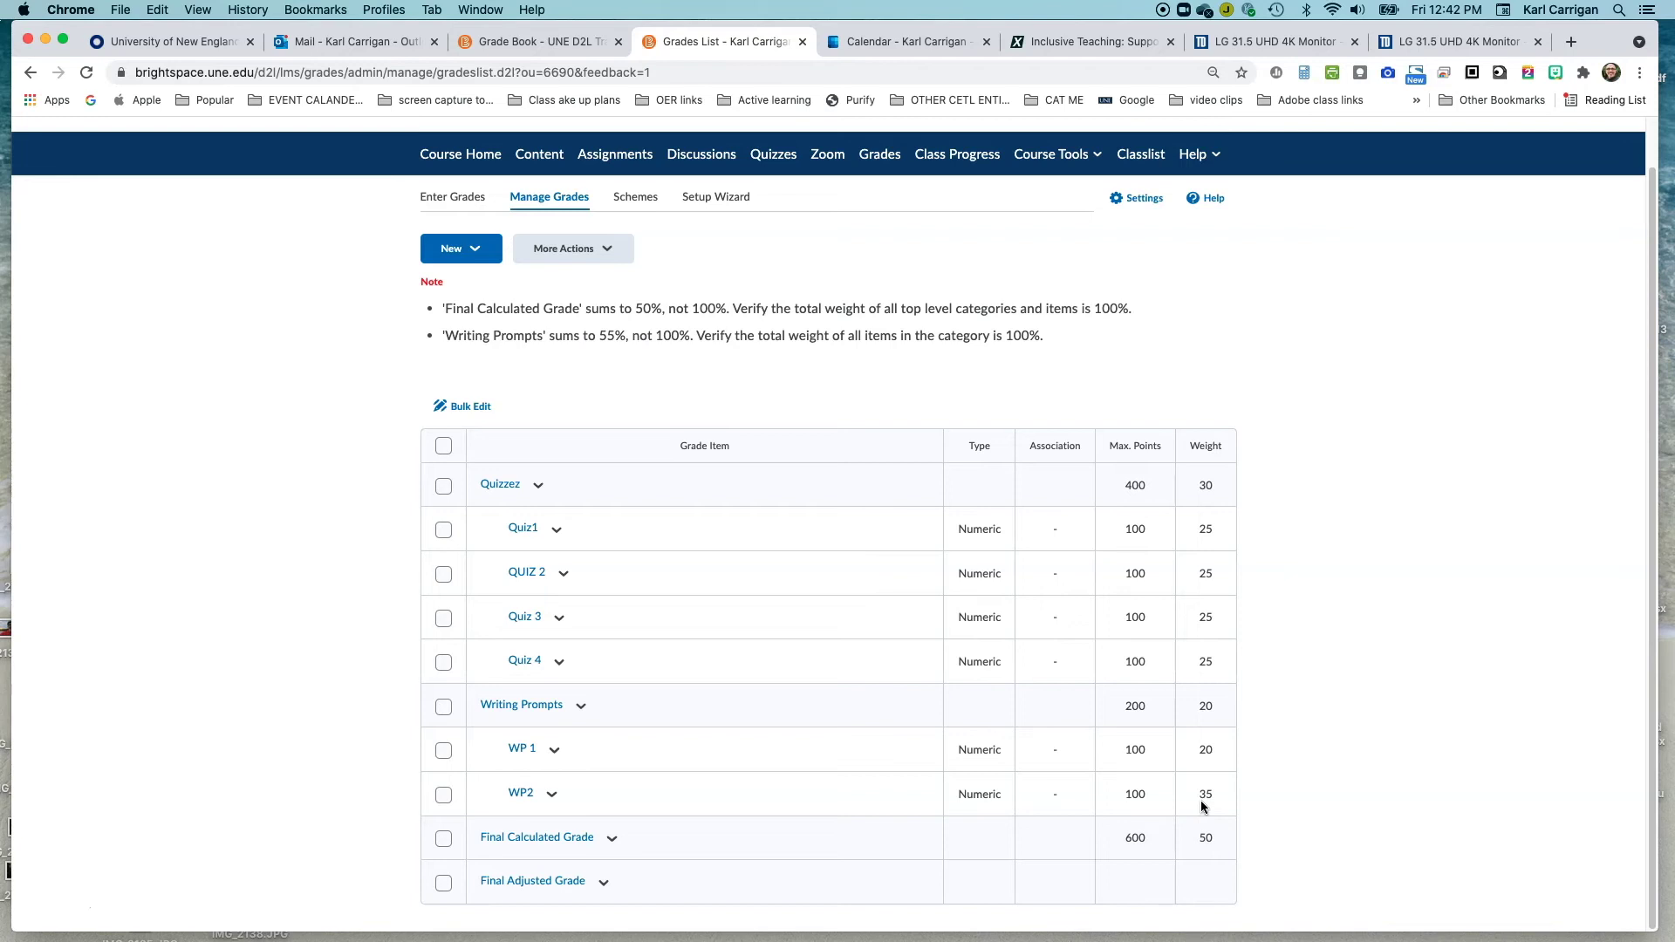
Start a new numeric grade item named "WP 3" and assign it to the Writing Prompts category.
click(472, 248)
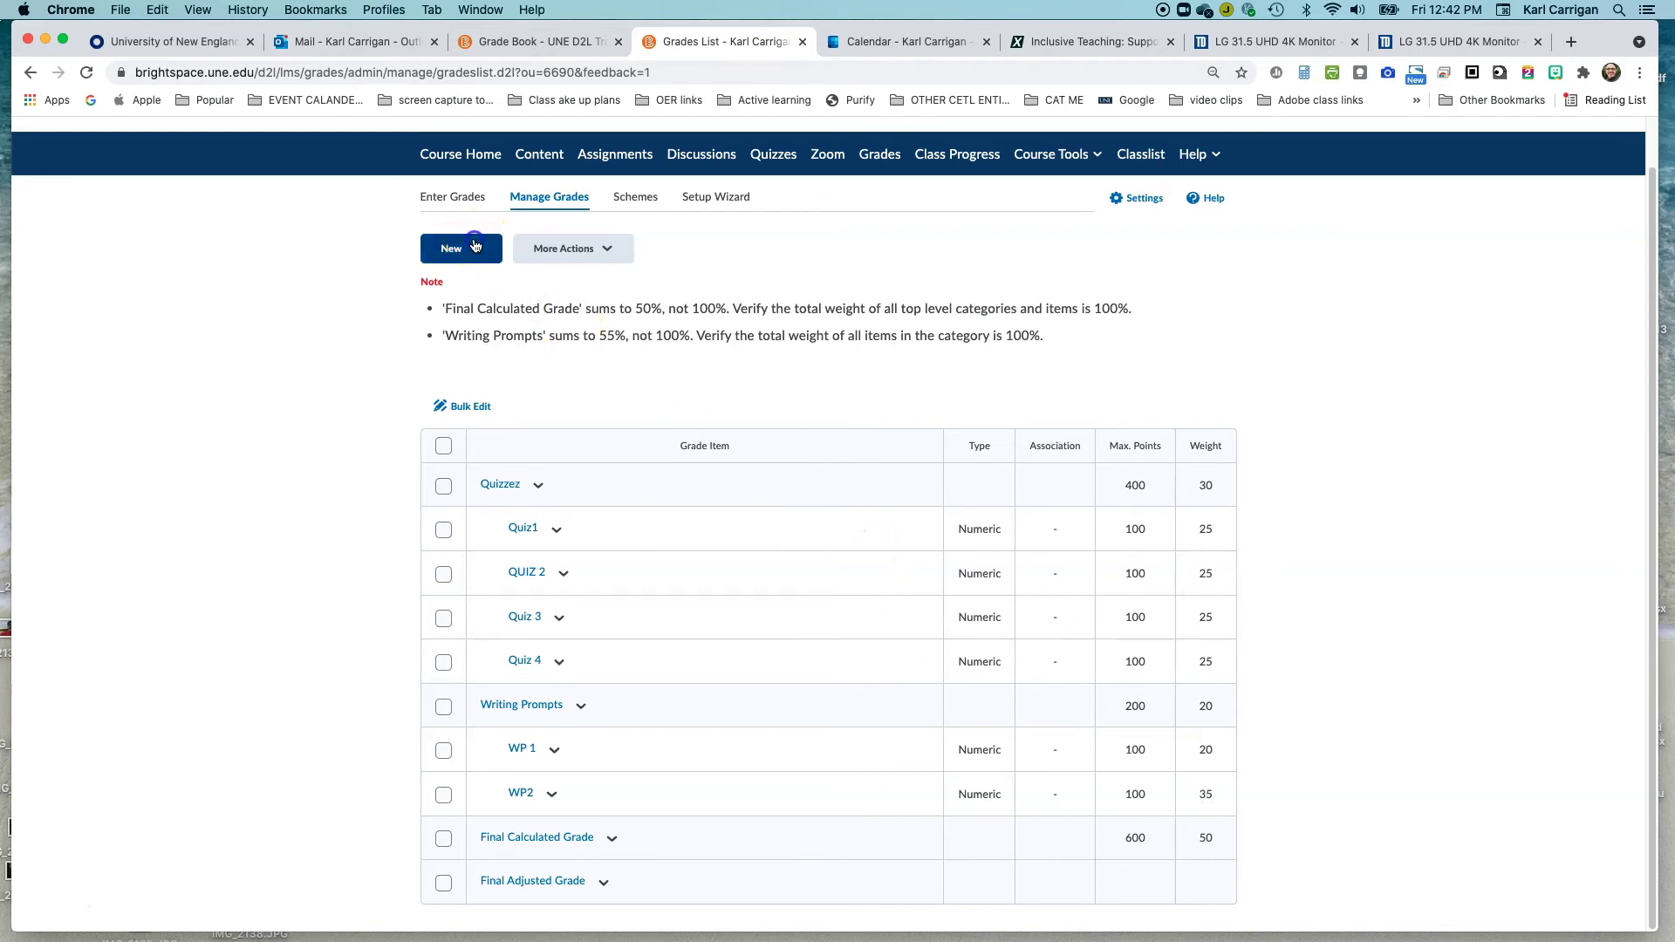
click(476, 298)
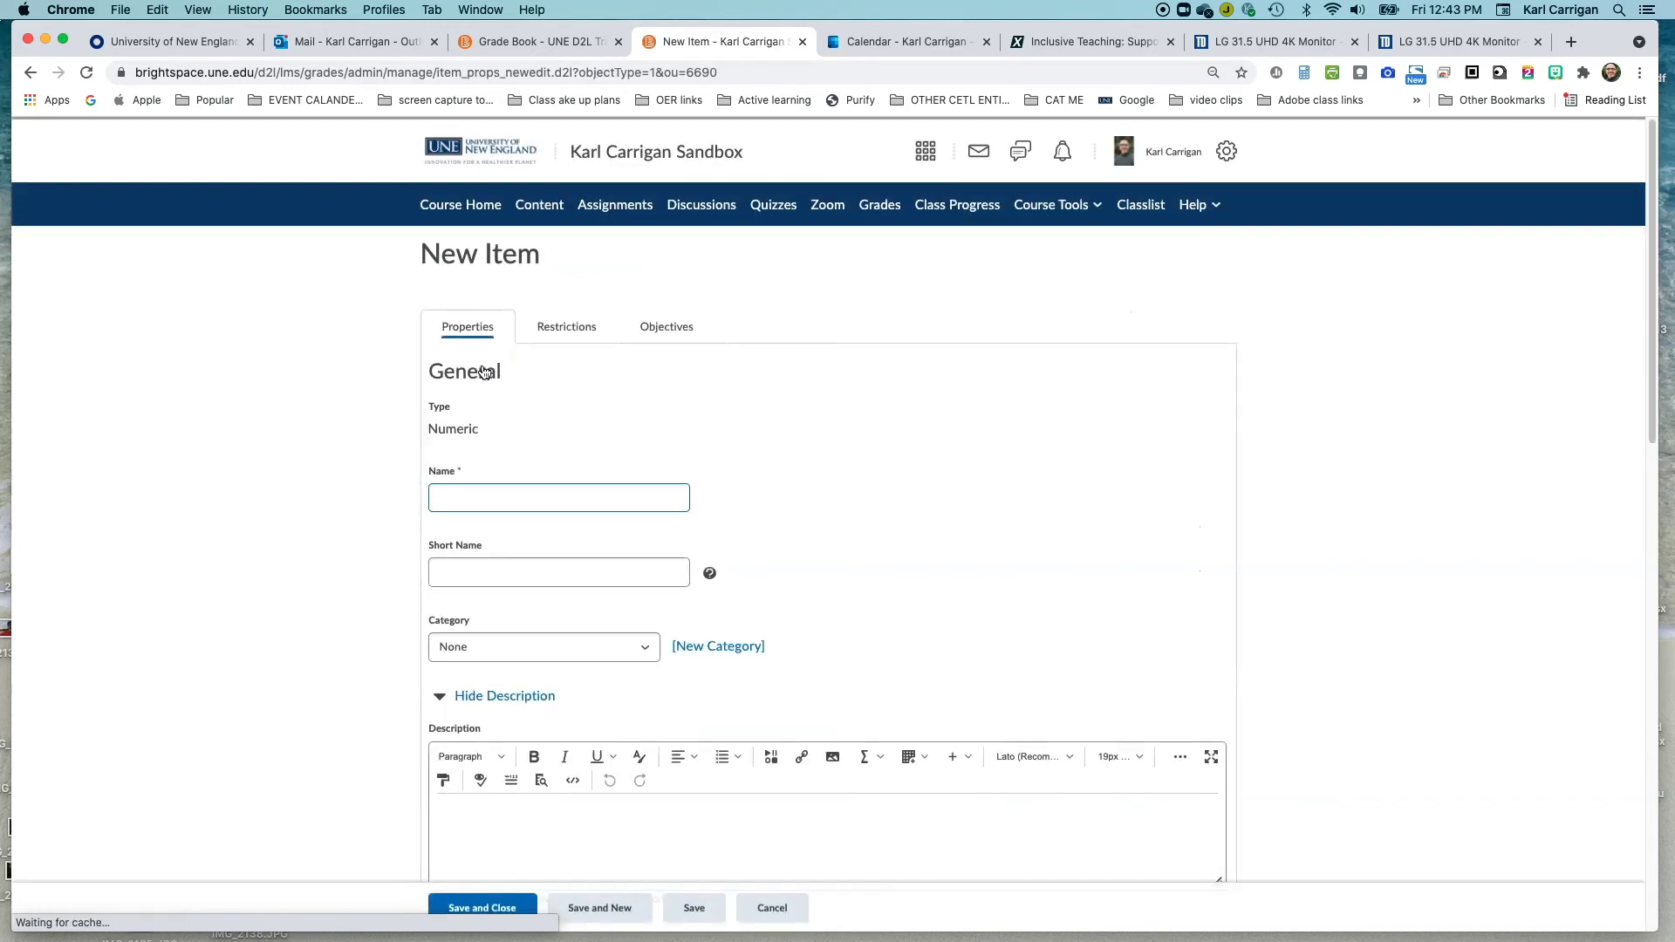
click(486, 491)
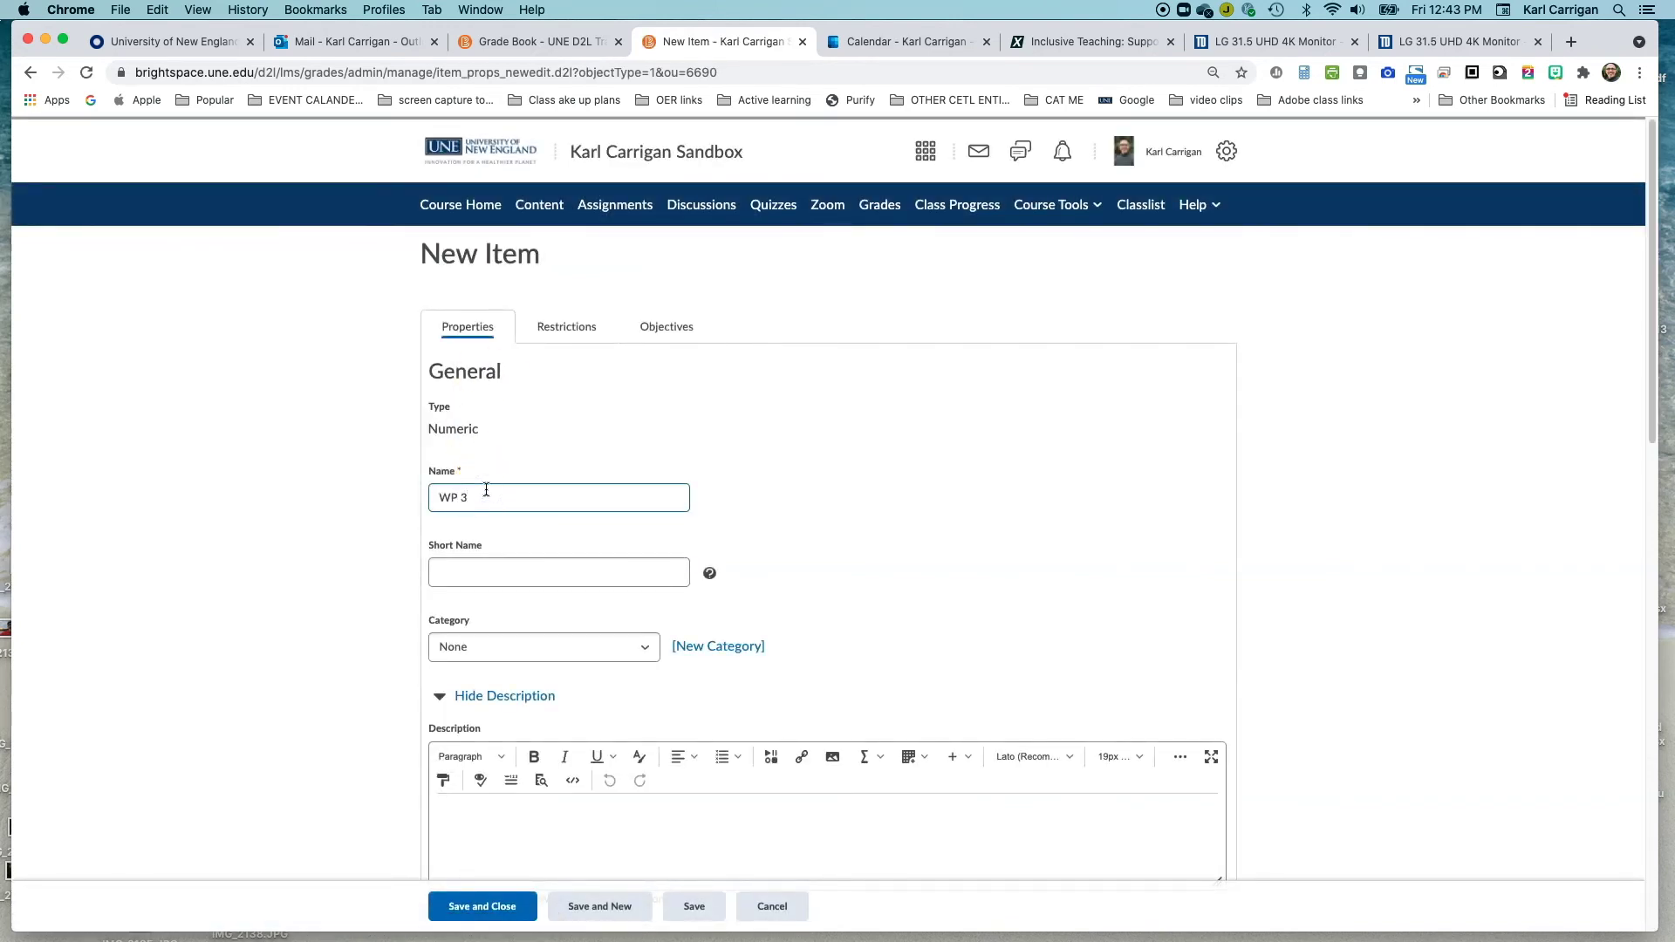
scroll(486, 491, down, 3)
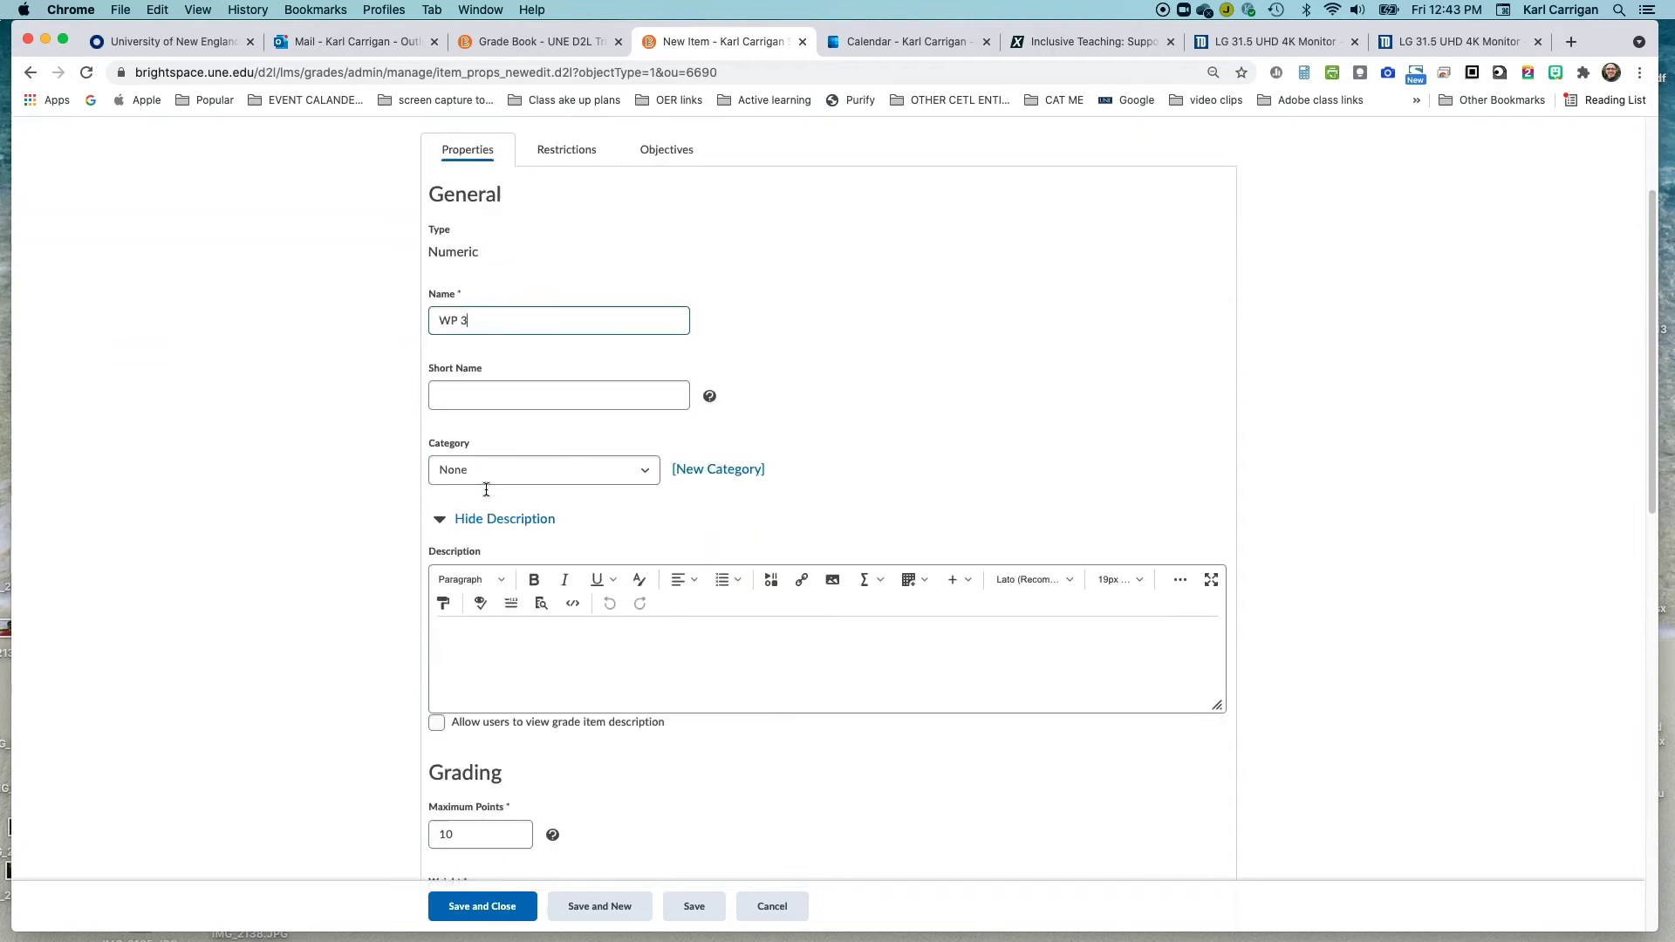
click(632, 476)
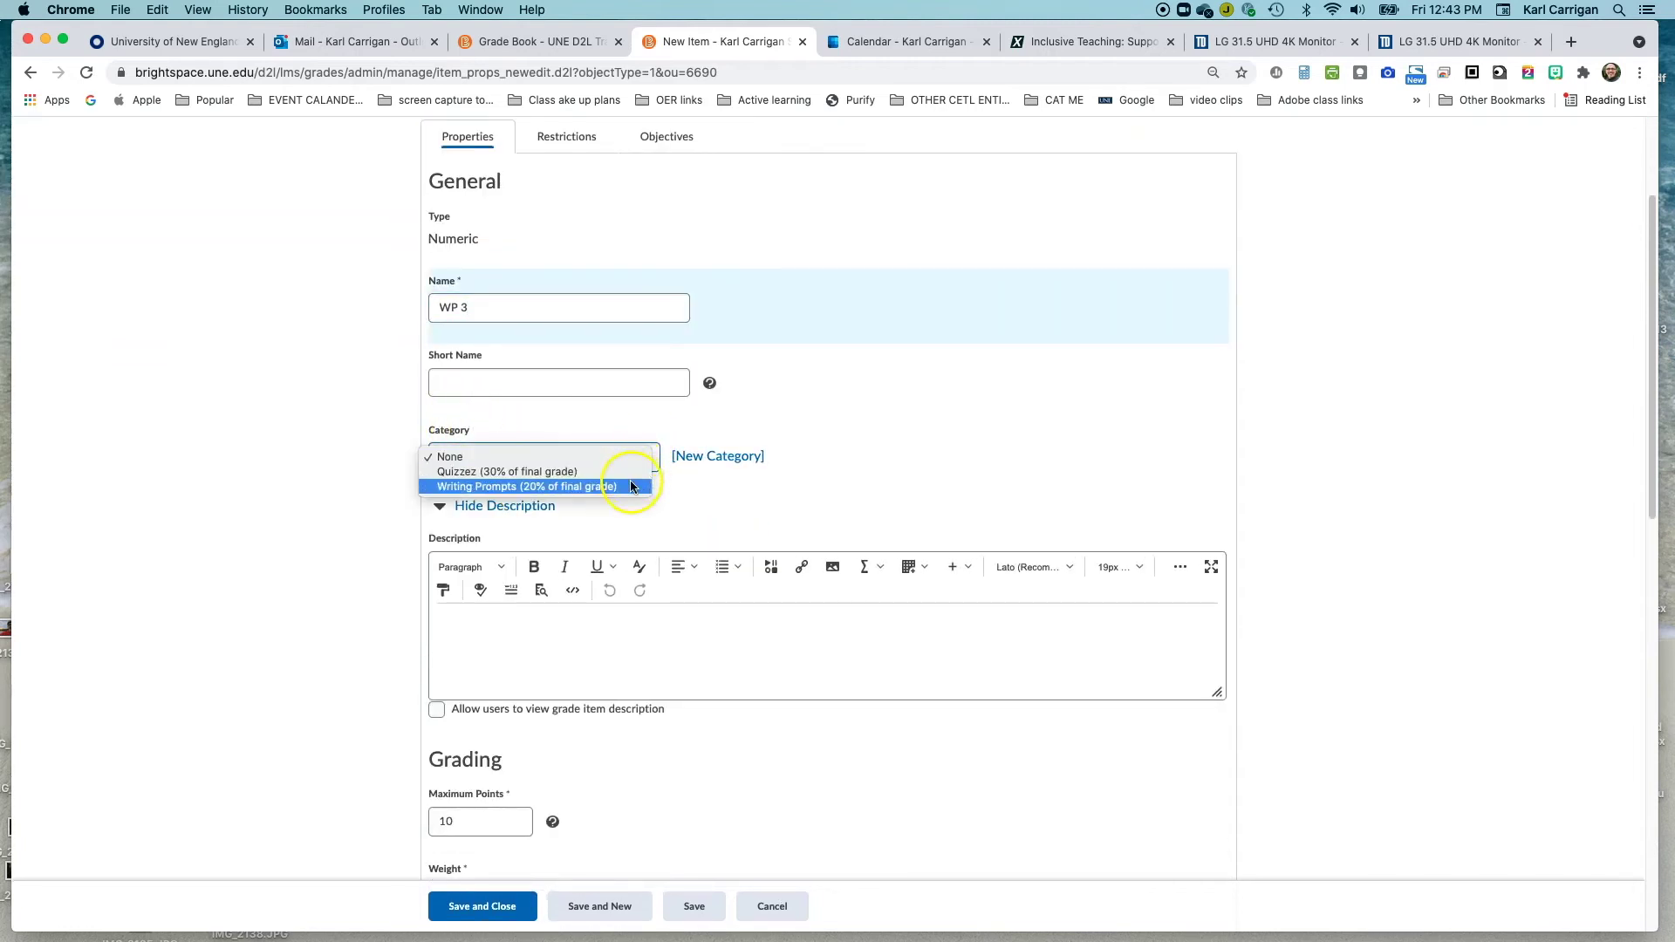
click(633, 486)
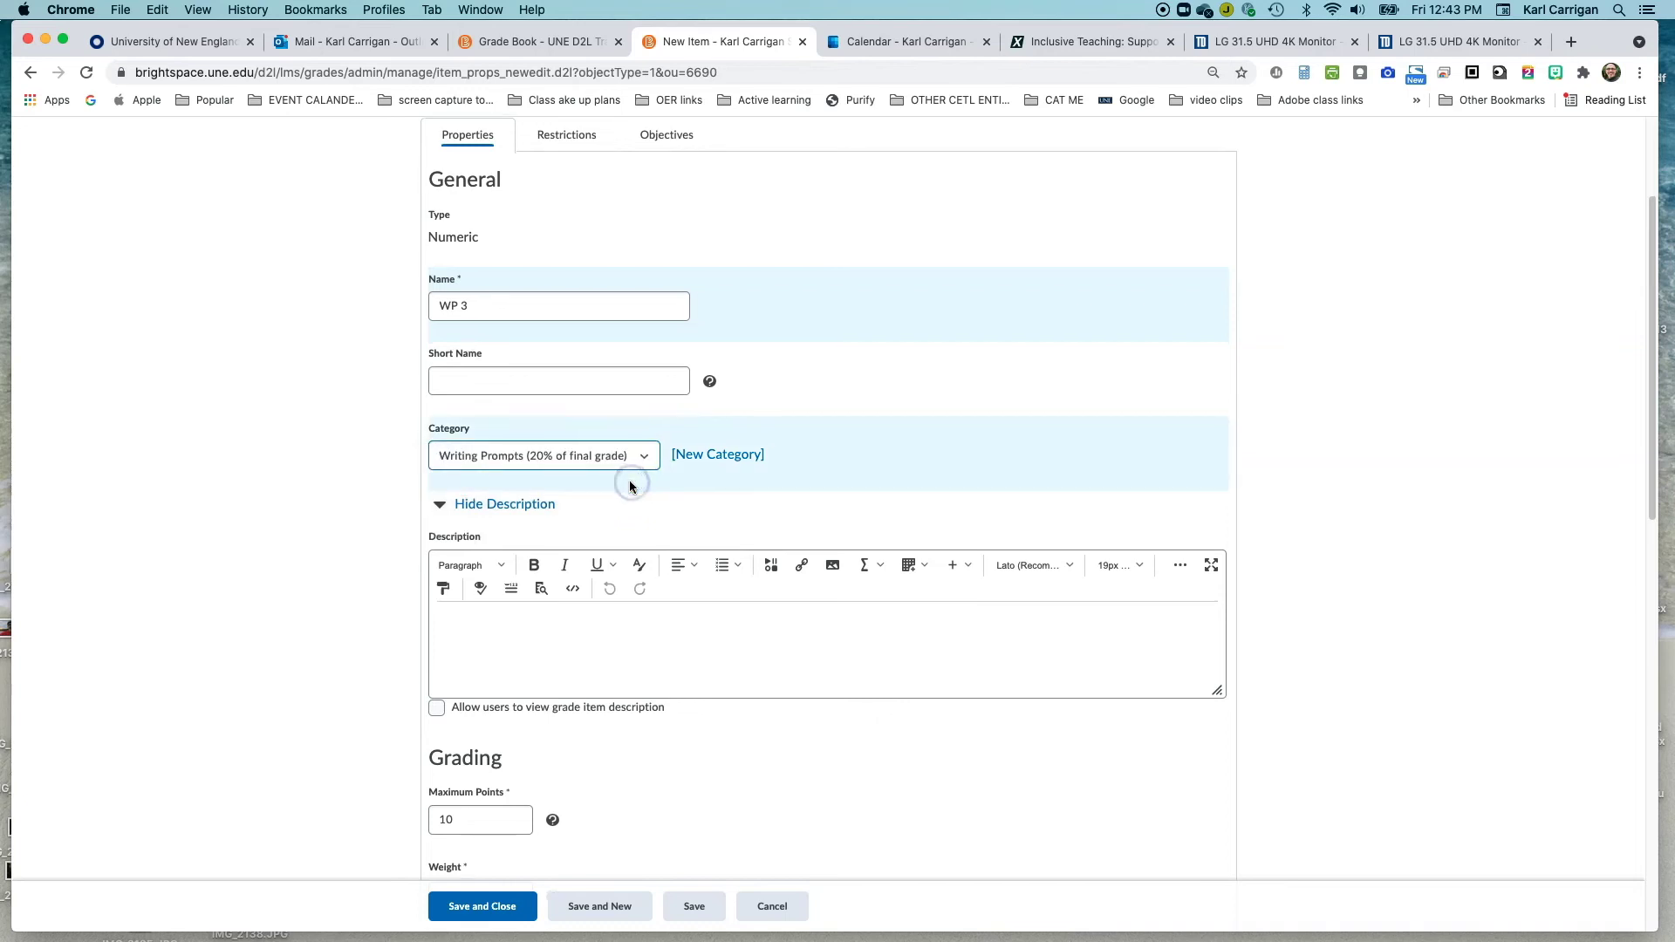
Set WP 3's maximum points to 100 and its weight to 45.
scroll(597, 510, down, 4)
click(493, 567)
text(0)
scroll(494, 567, down, 3)
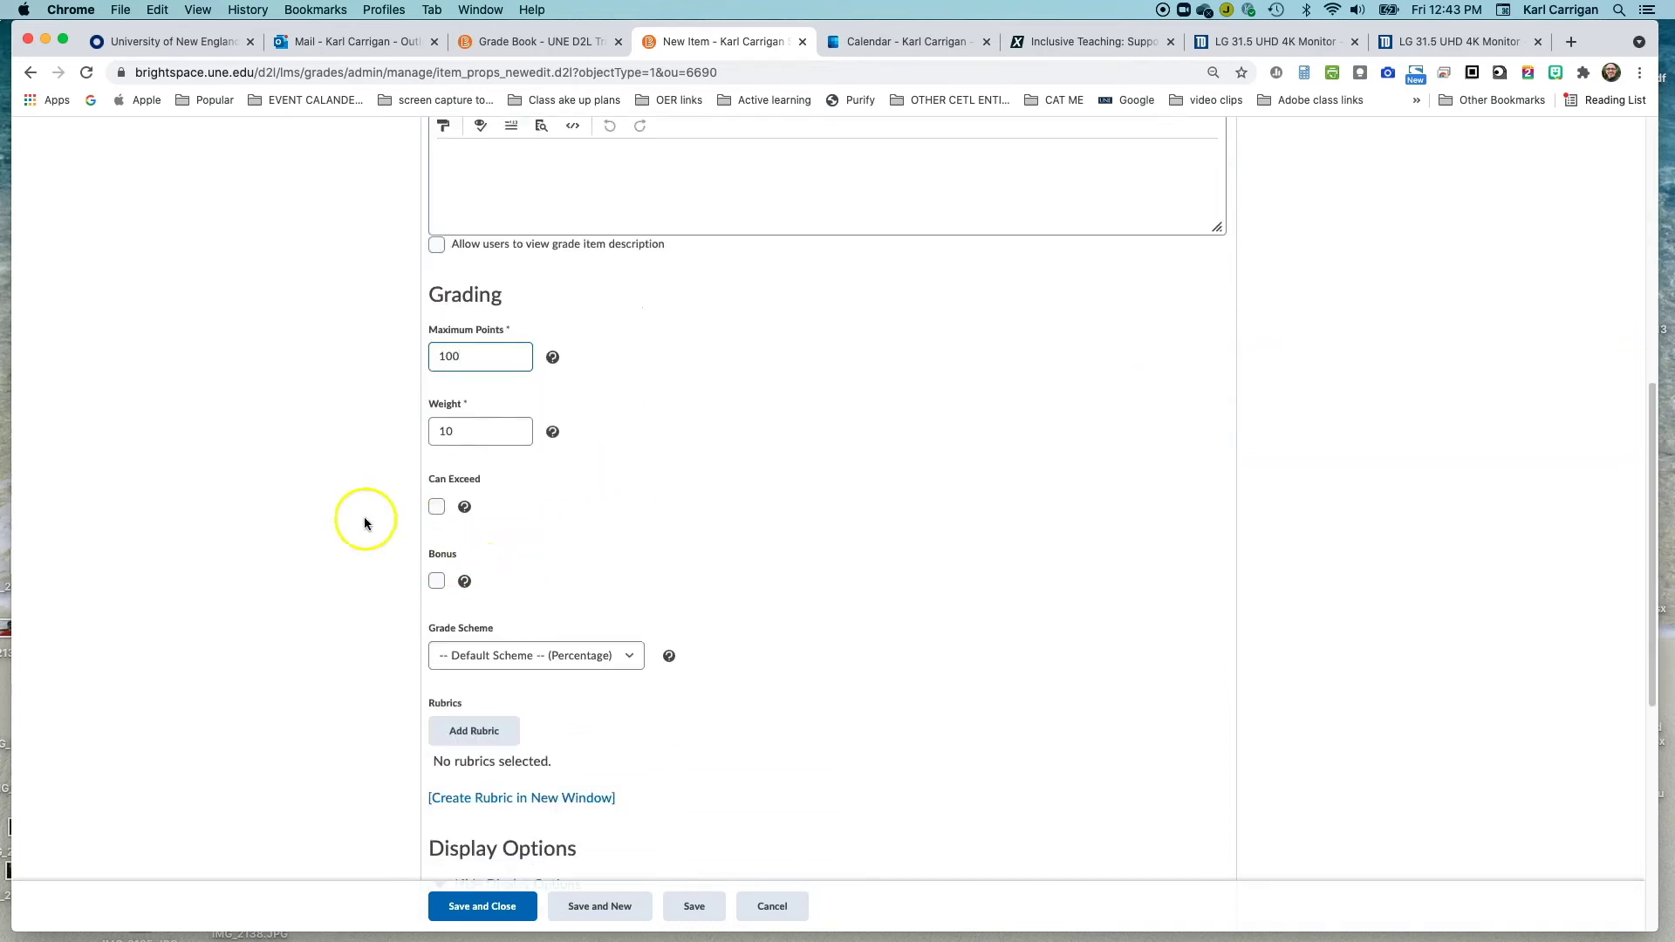
click(513, 431)
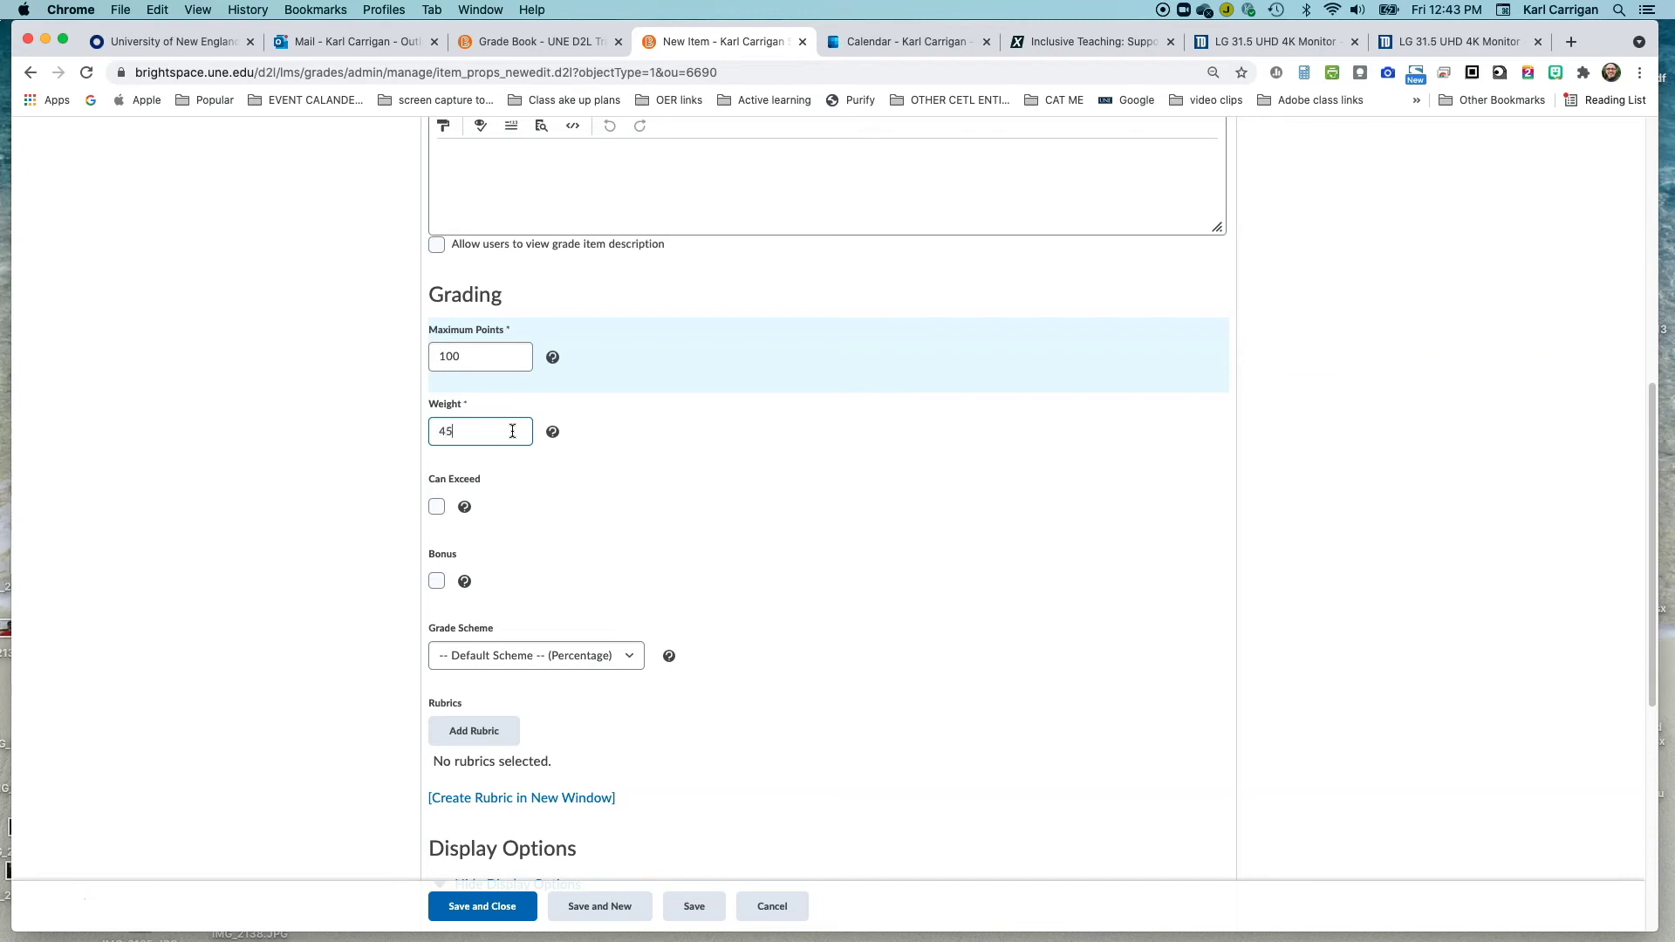
Keep WP 3's default display options, and save and close it to return to the grades list.
scroll(513, 430, down, 2)
scroll(519, 439, down, 4)
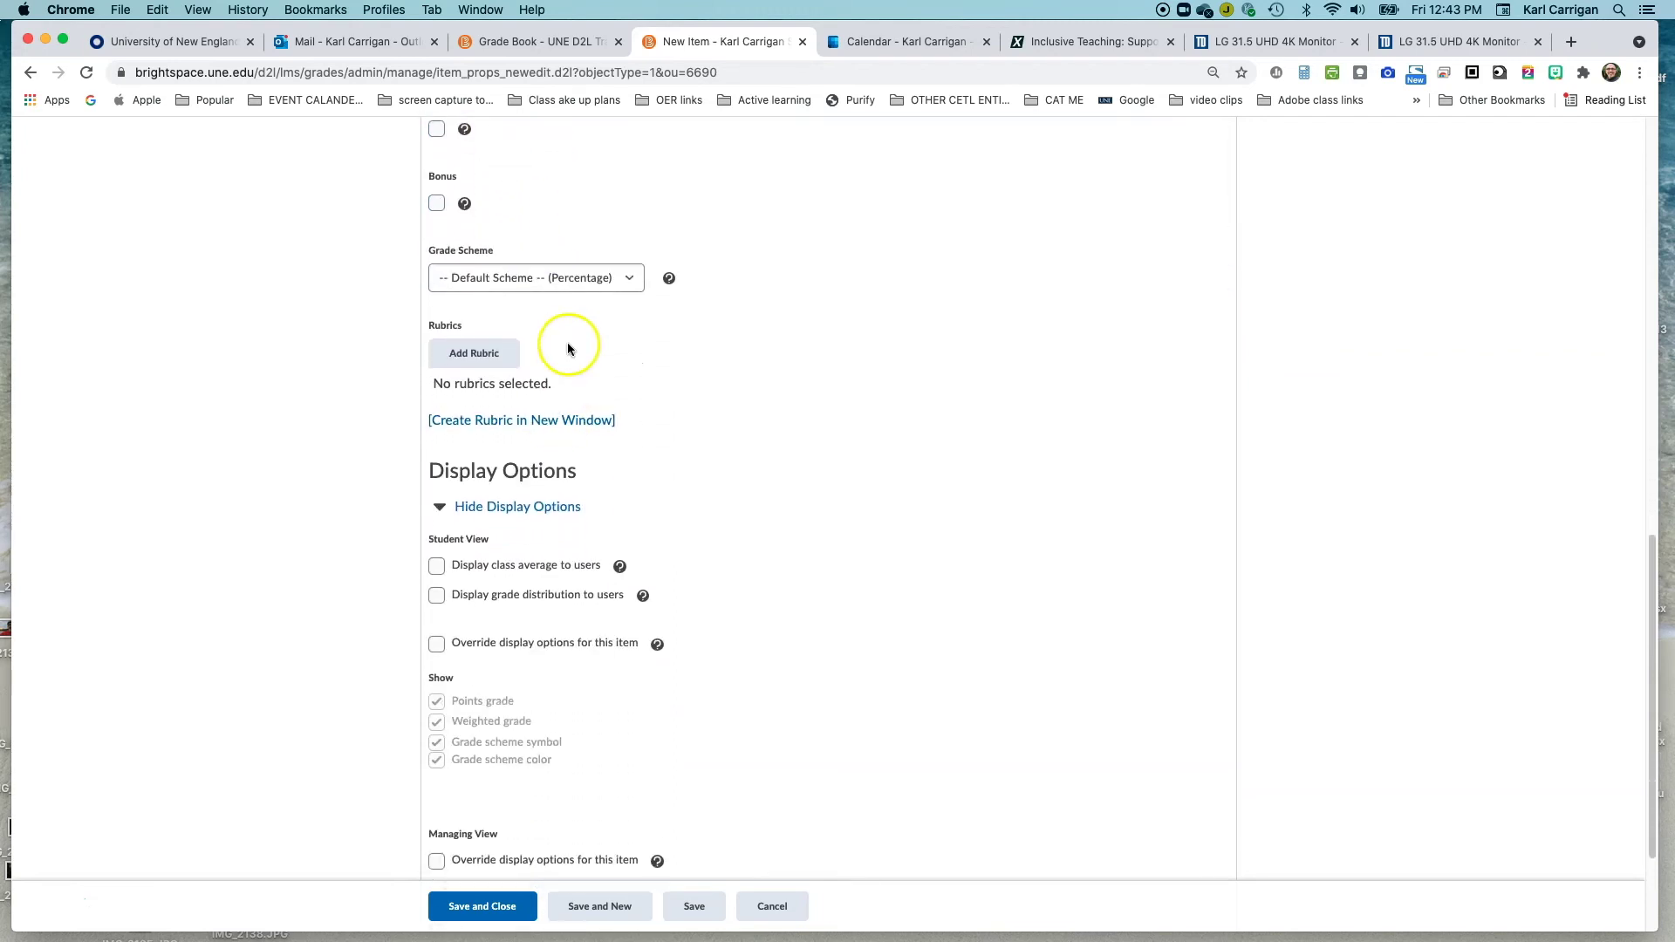
scroll(520, 567, down, 3)
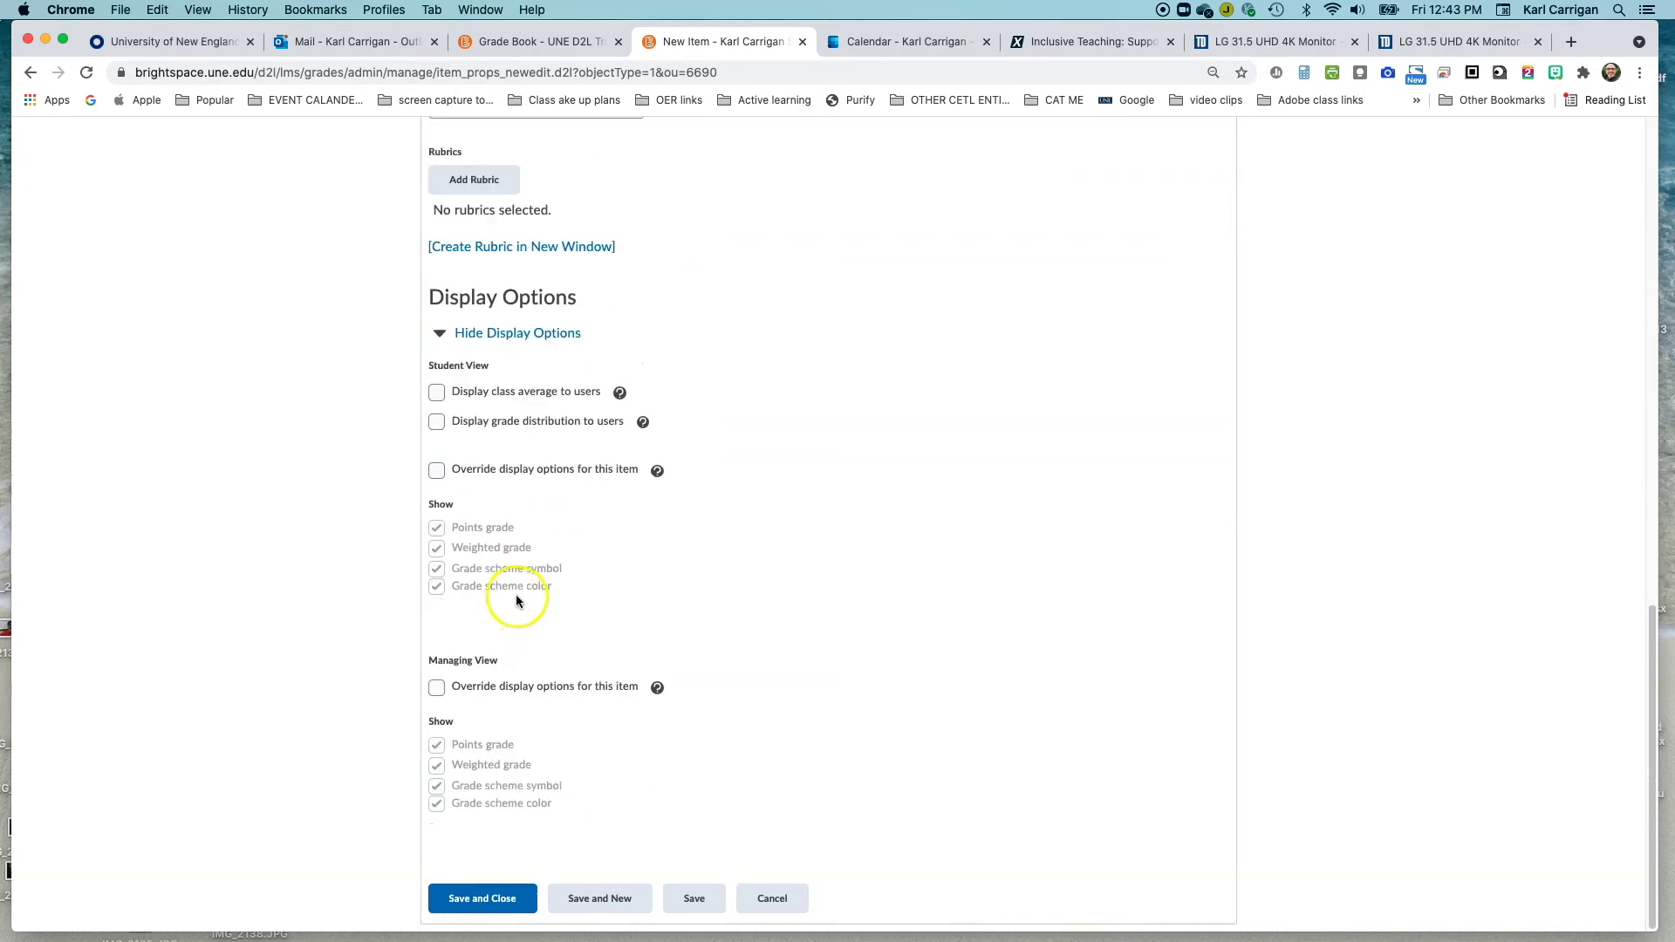
click(484, 900)
scroll(787, 452, down, 1)
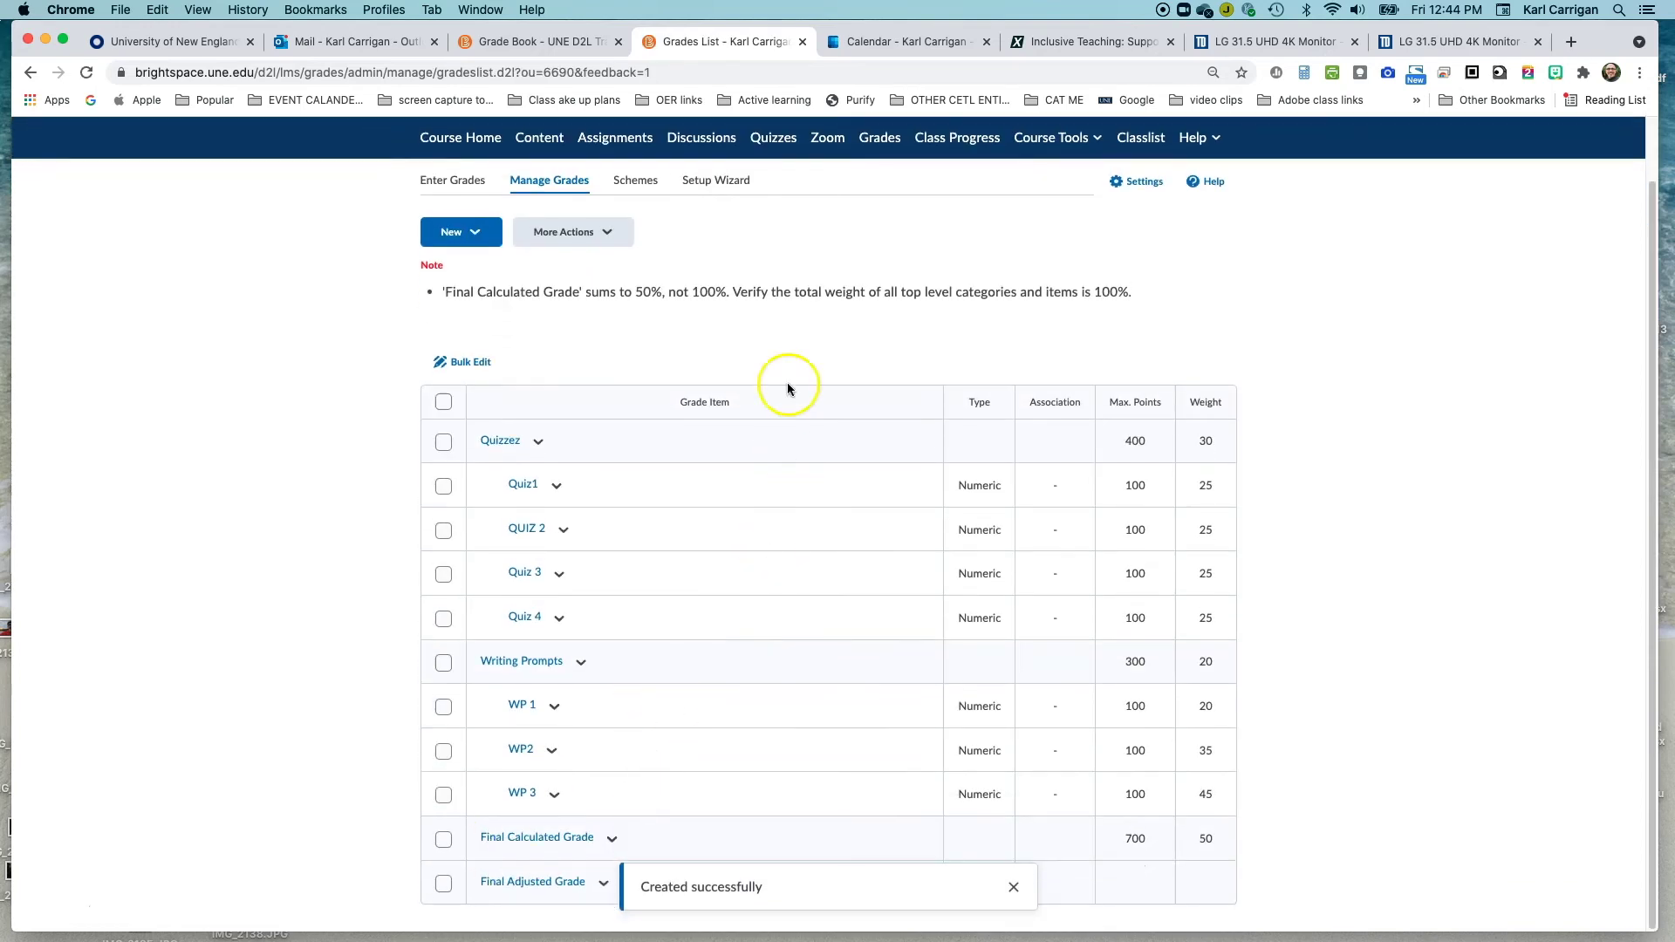
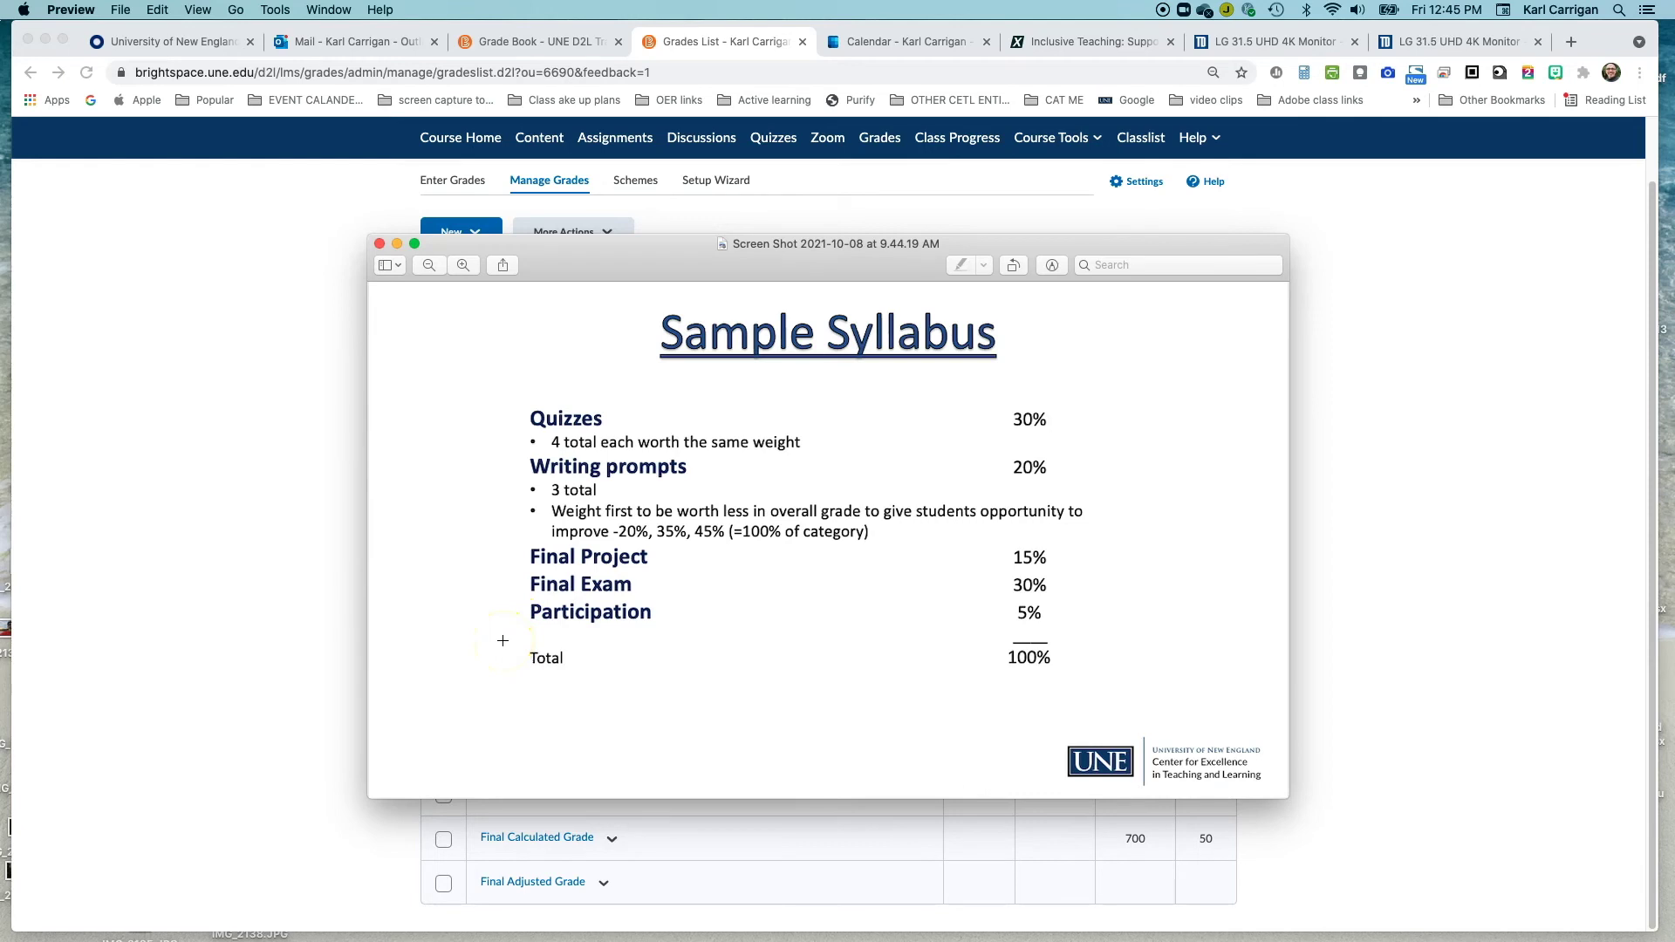
Move the sample syllabus out of the way and start a new numeric grade item named "Final Project".
drag(636, 243, 611, 938)
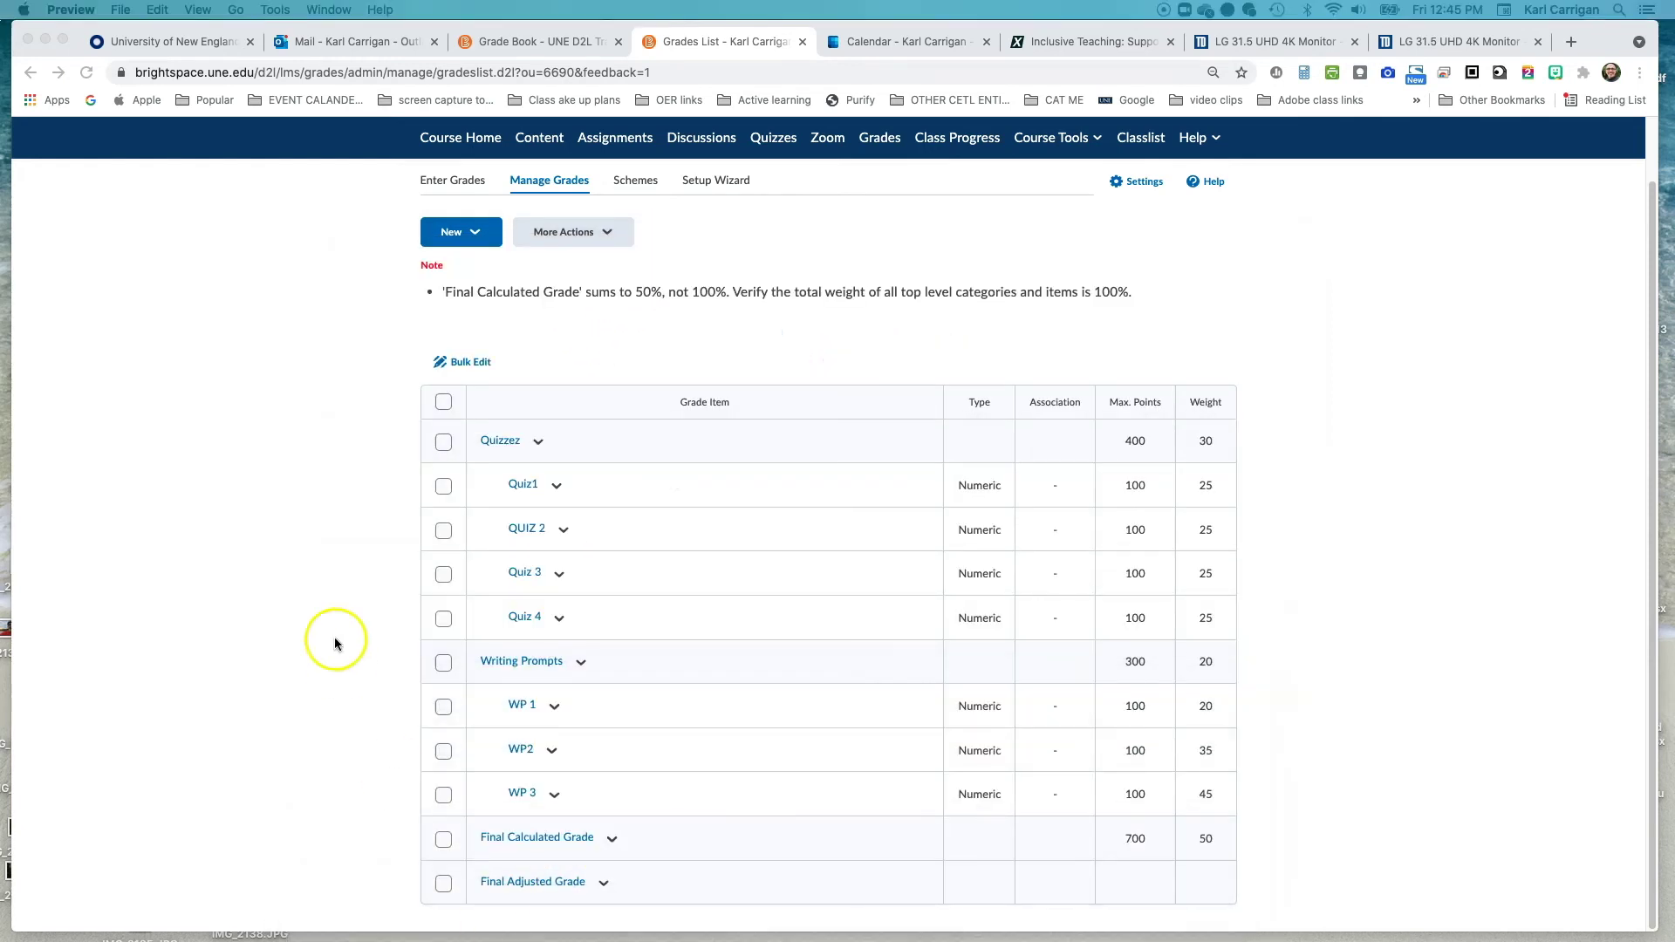
click(451, 236)
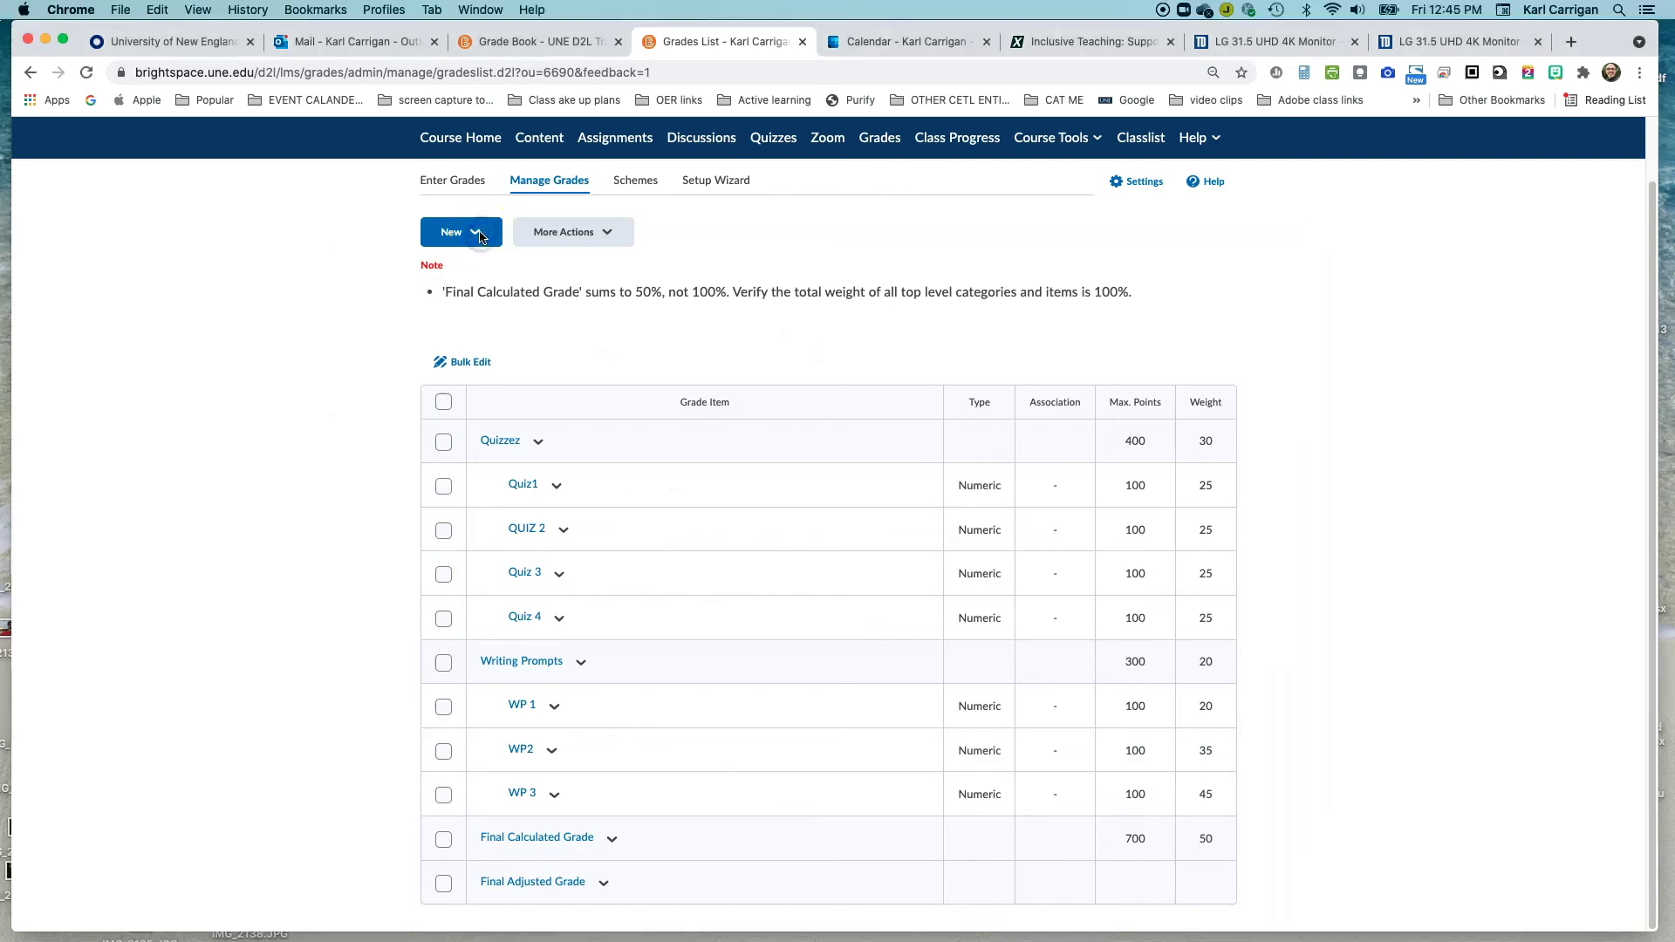
click(479, 237)
click(467, 273)
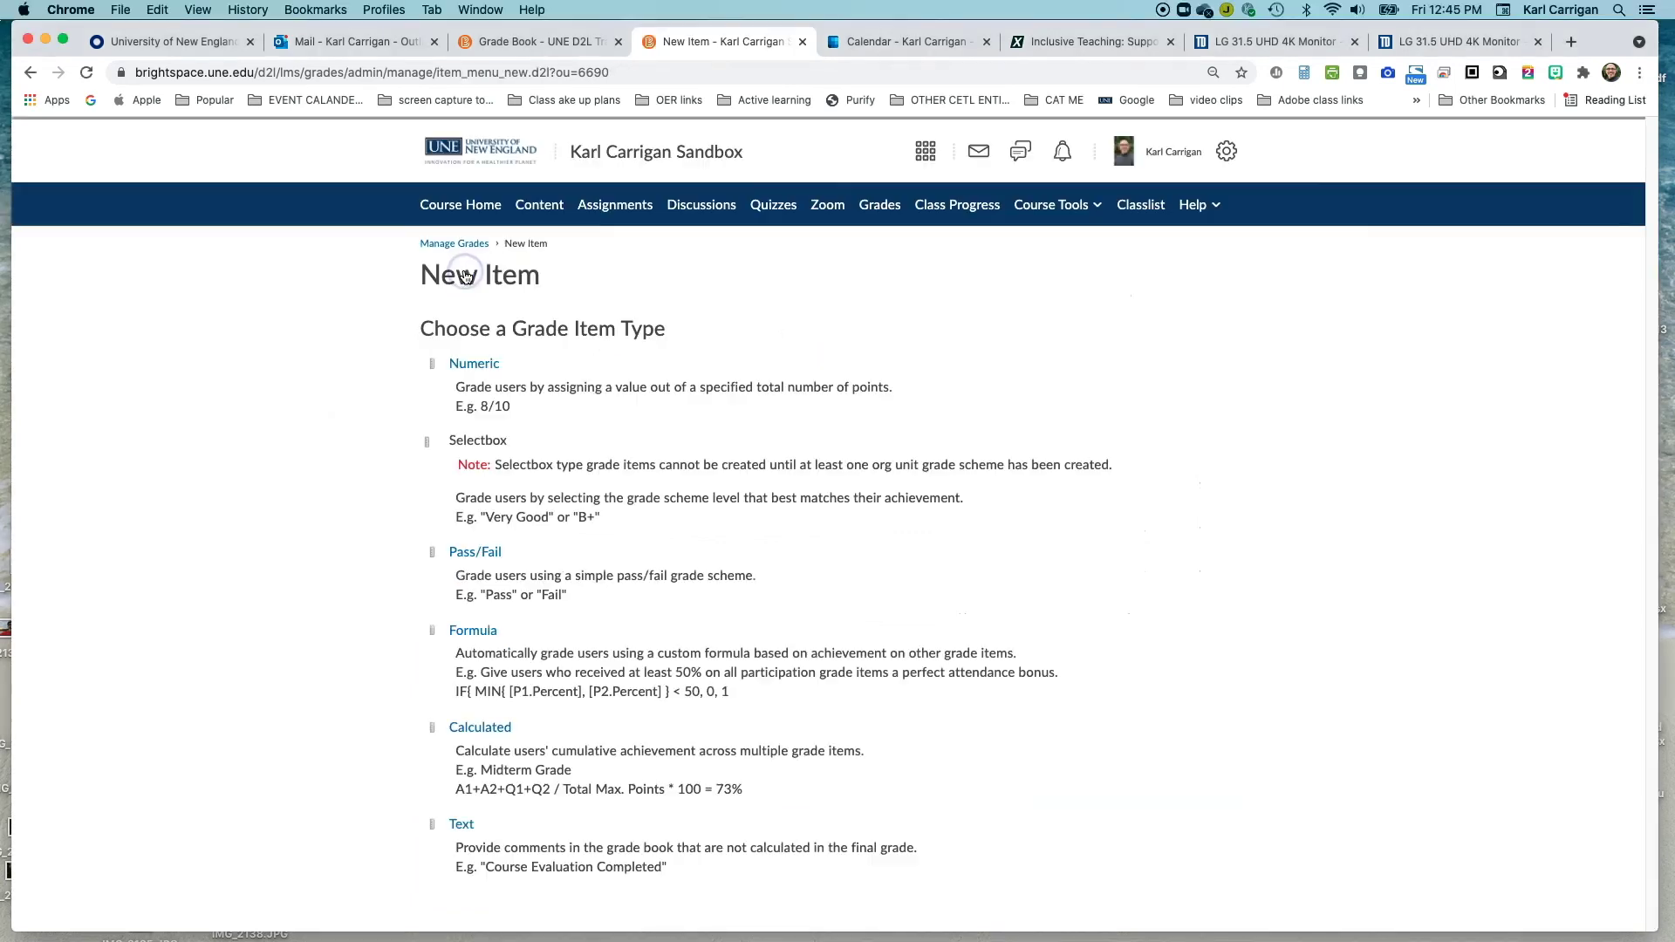
click(480, 365)
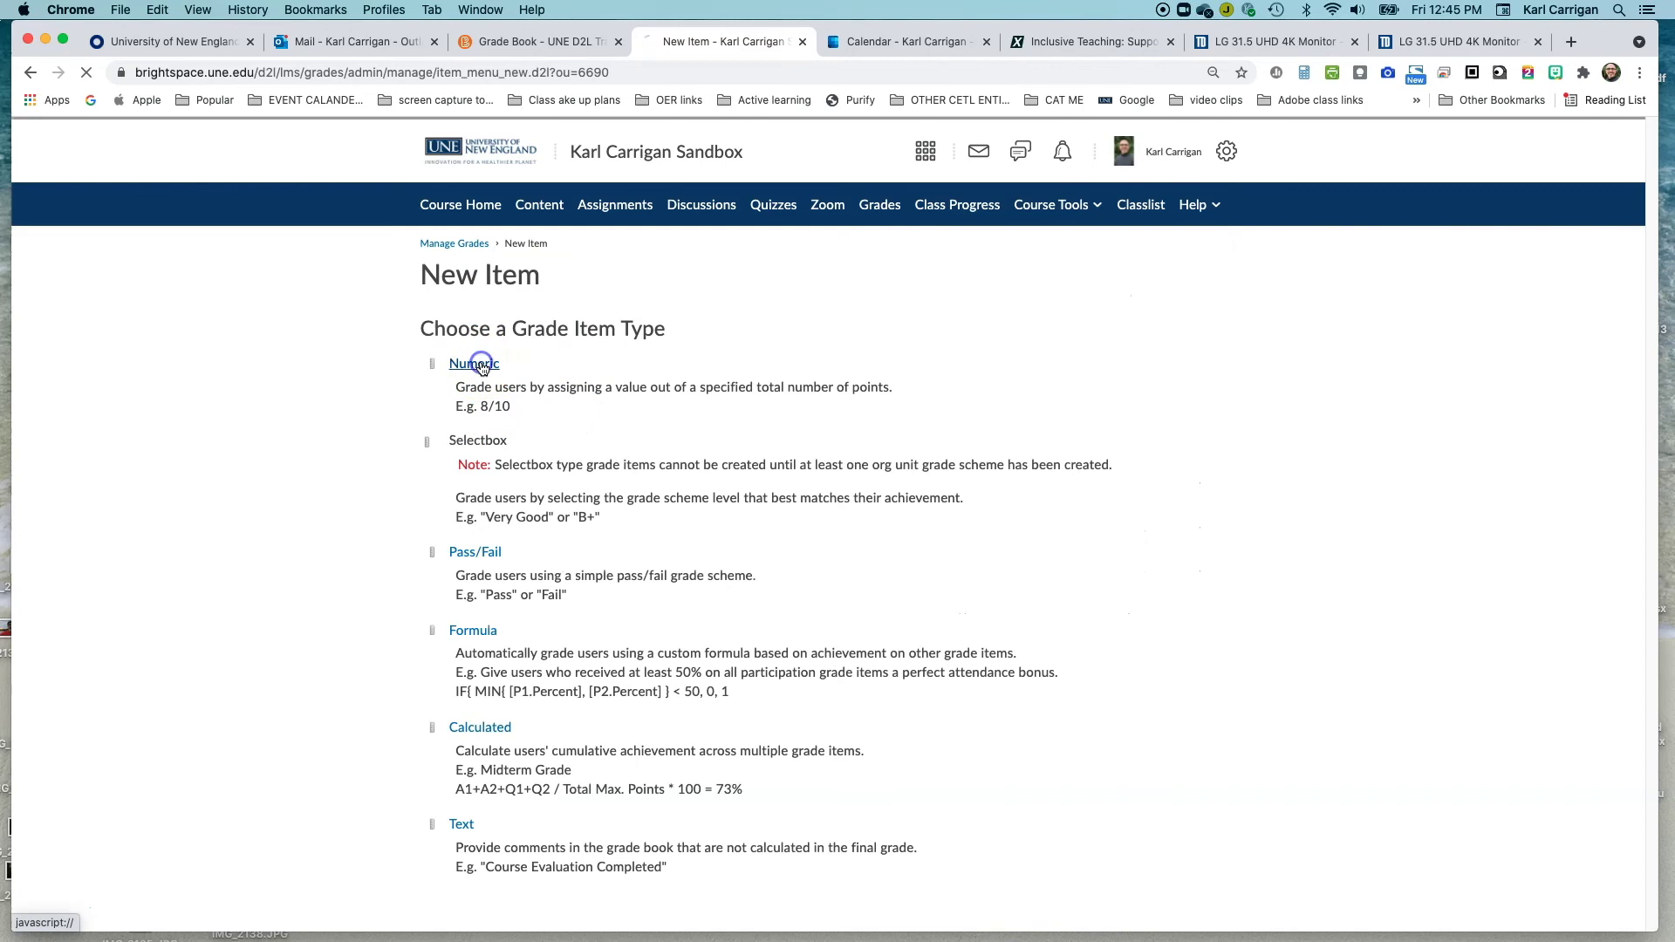
click(489, 497)
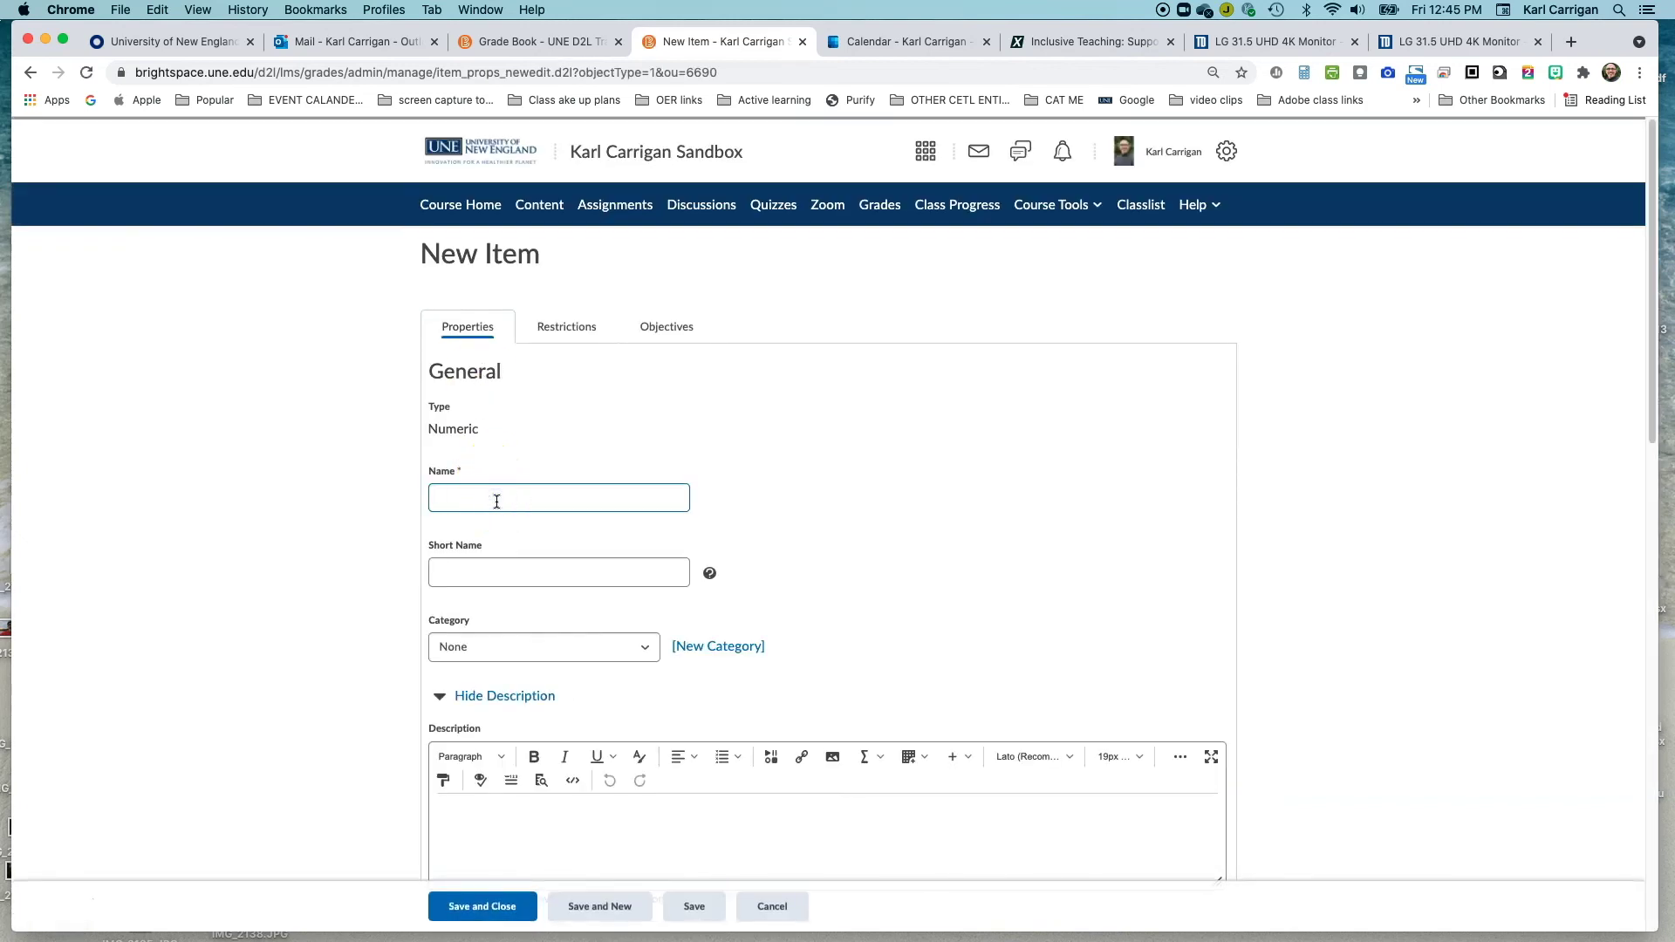
text(Final Project)
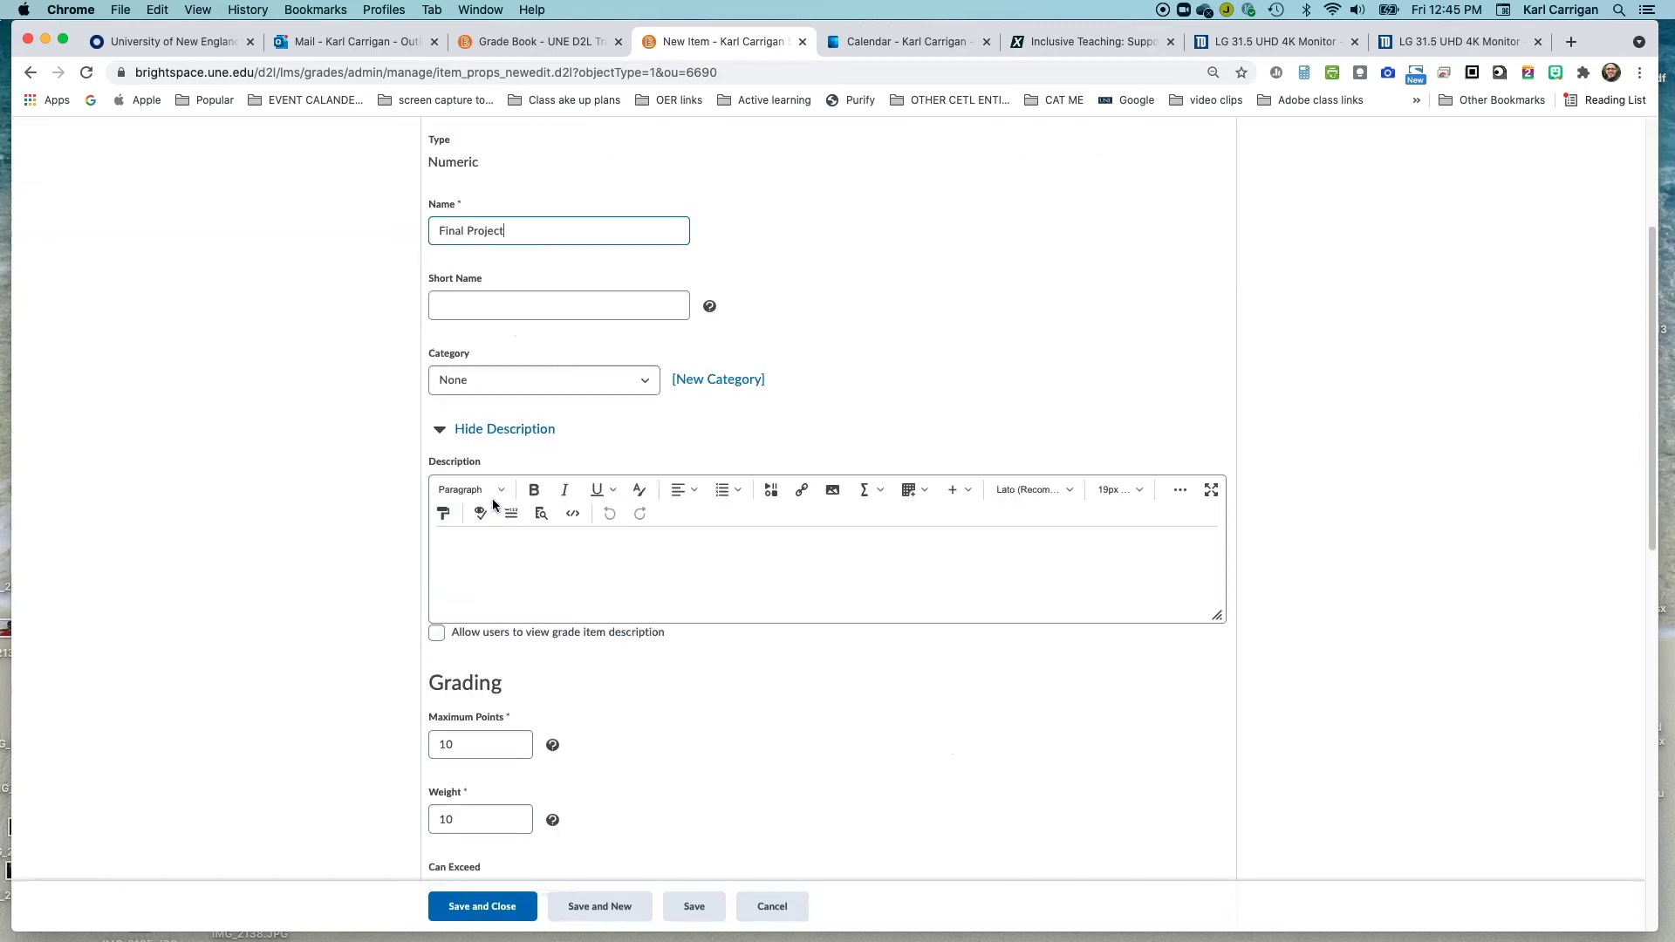
Leave Final Project outside any category and set its maximum points to 100 and its weight to 15.
scroll(541, 436, down, 5)
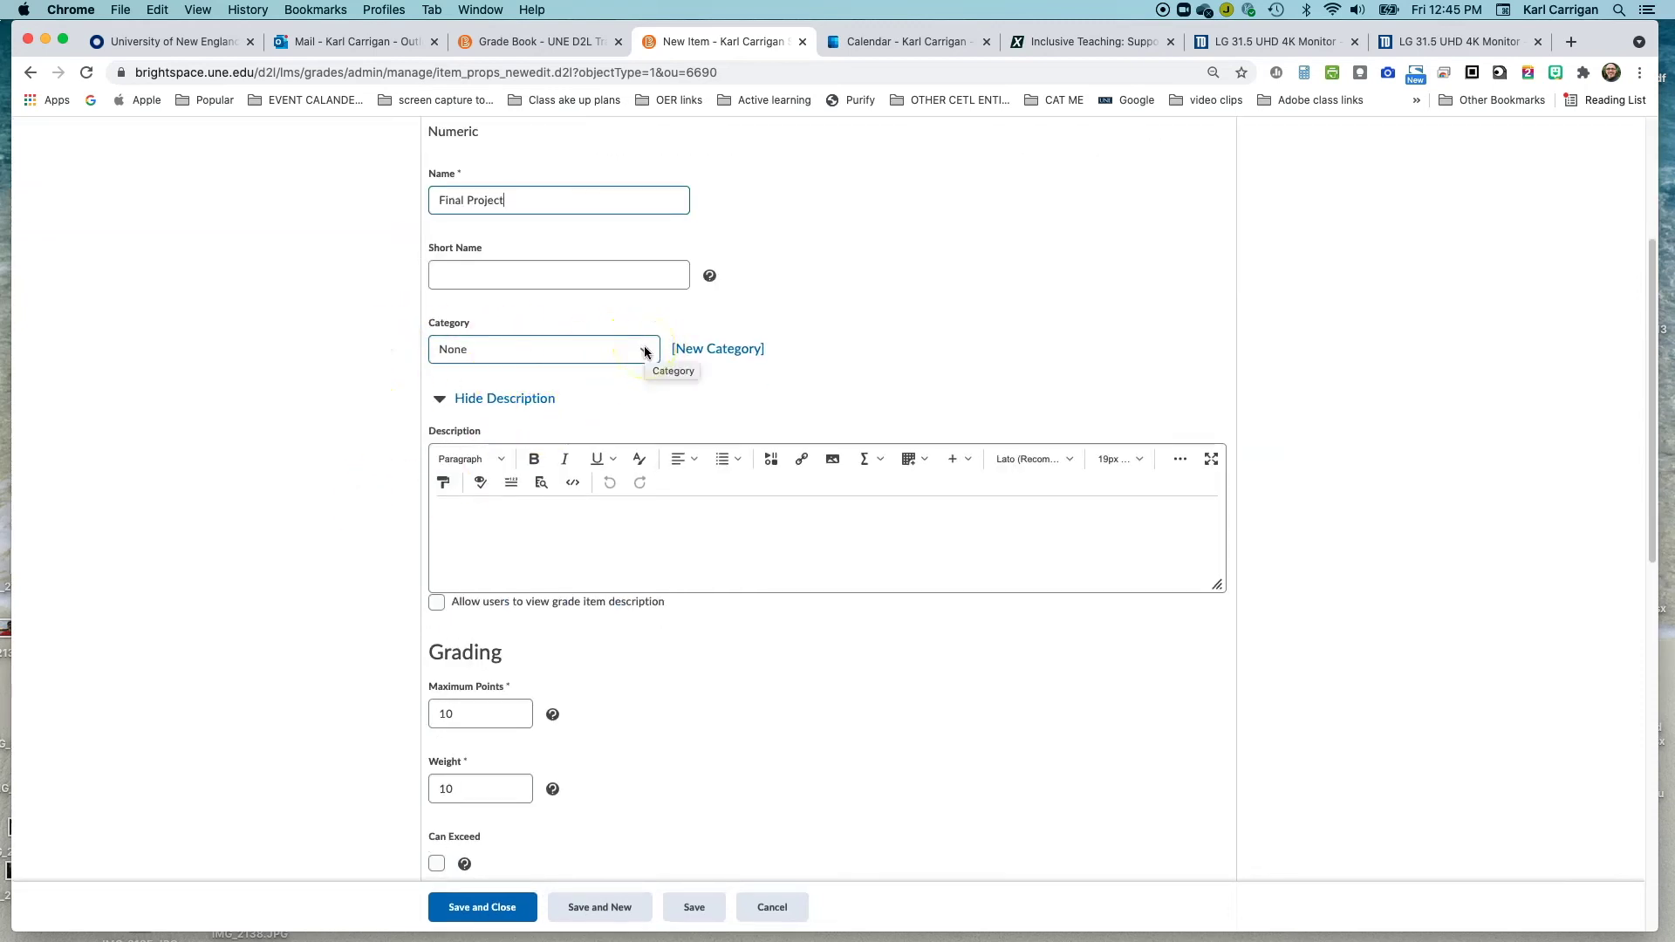
scroll(646, 350, down, 3)
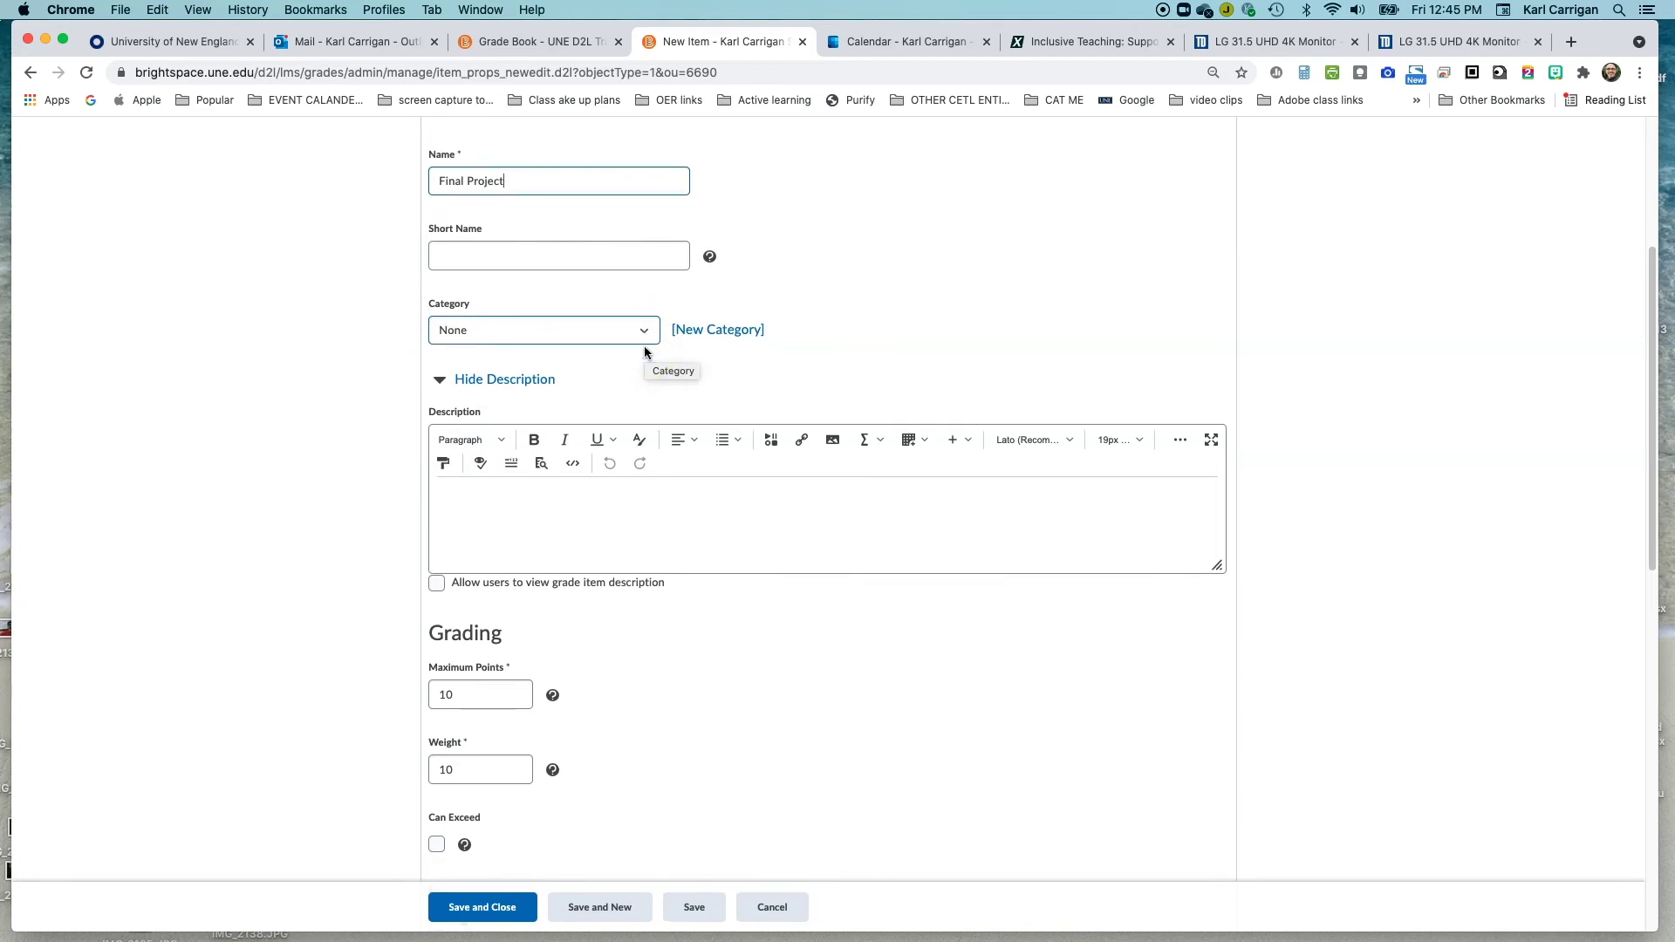
scroll(644, 346, down, 3)
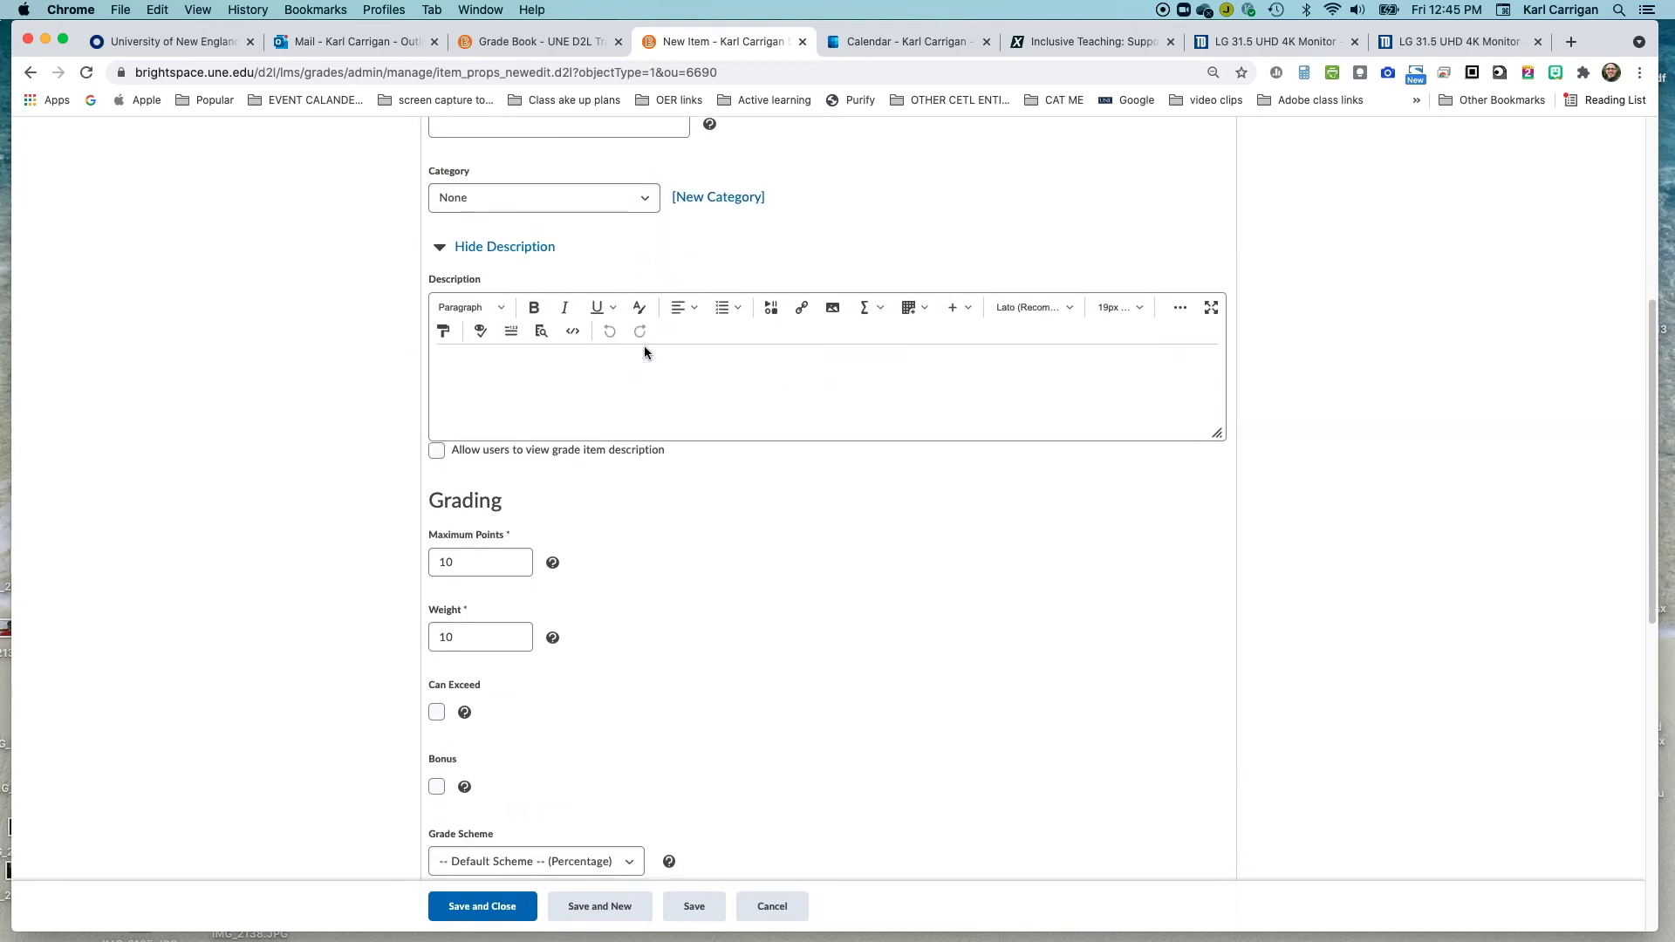
click(480, 359)
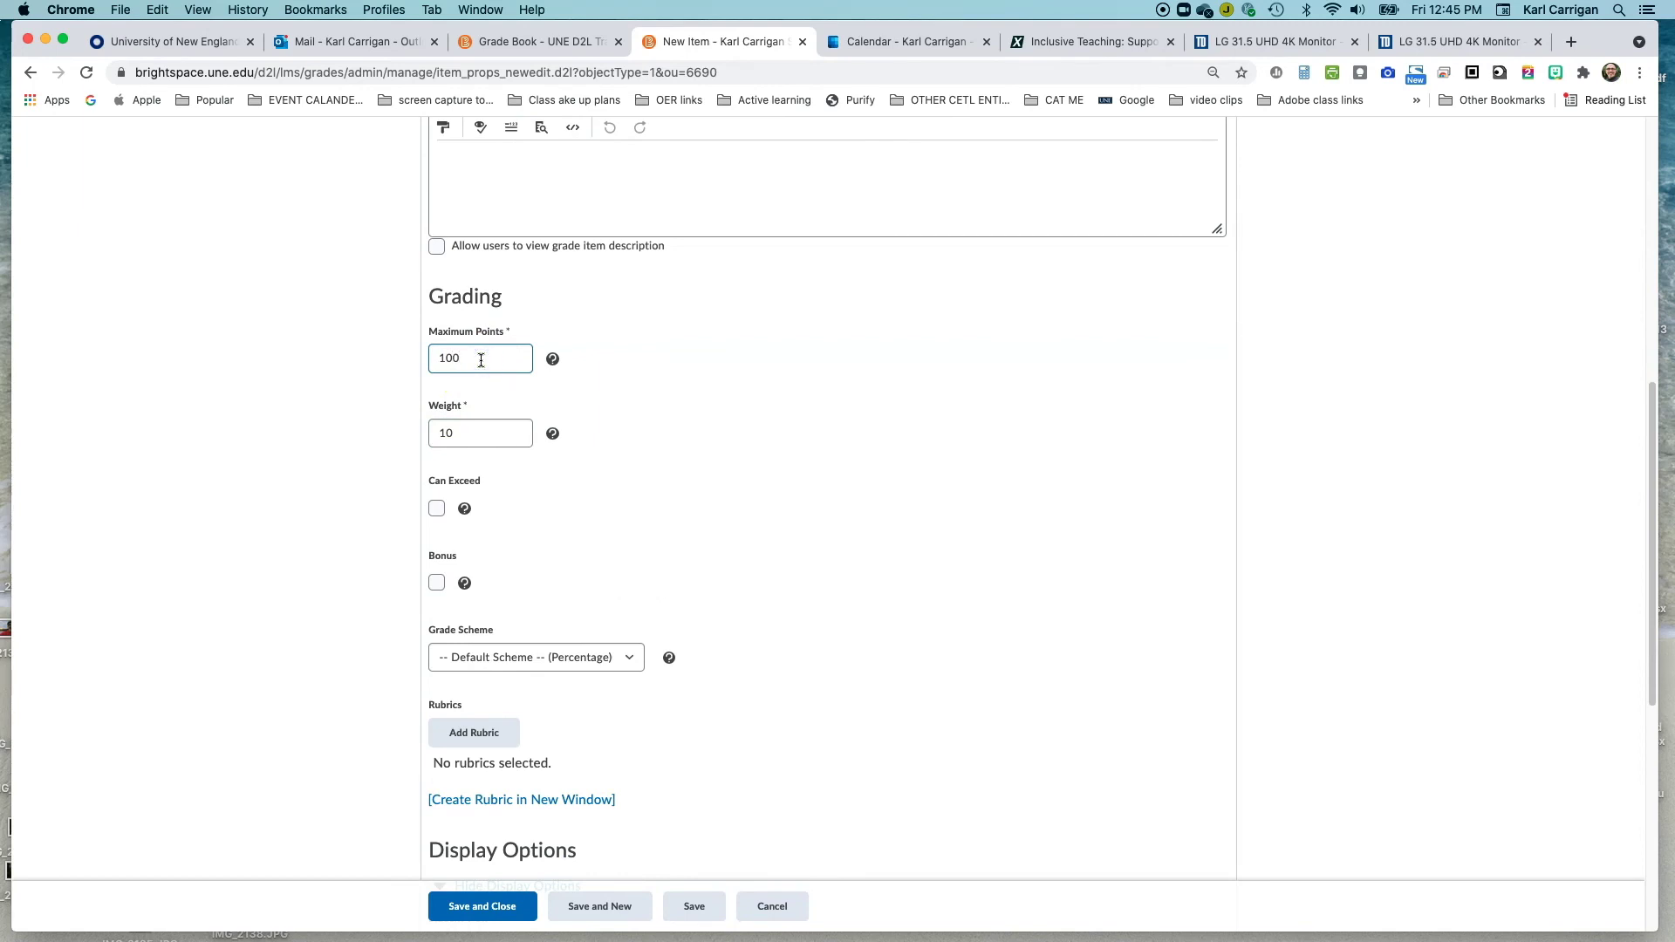
click(466, 435)
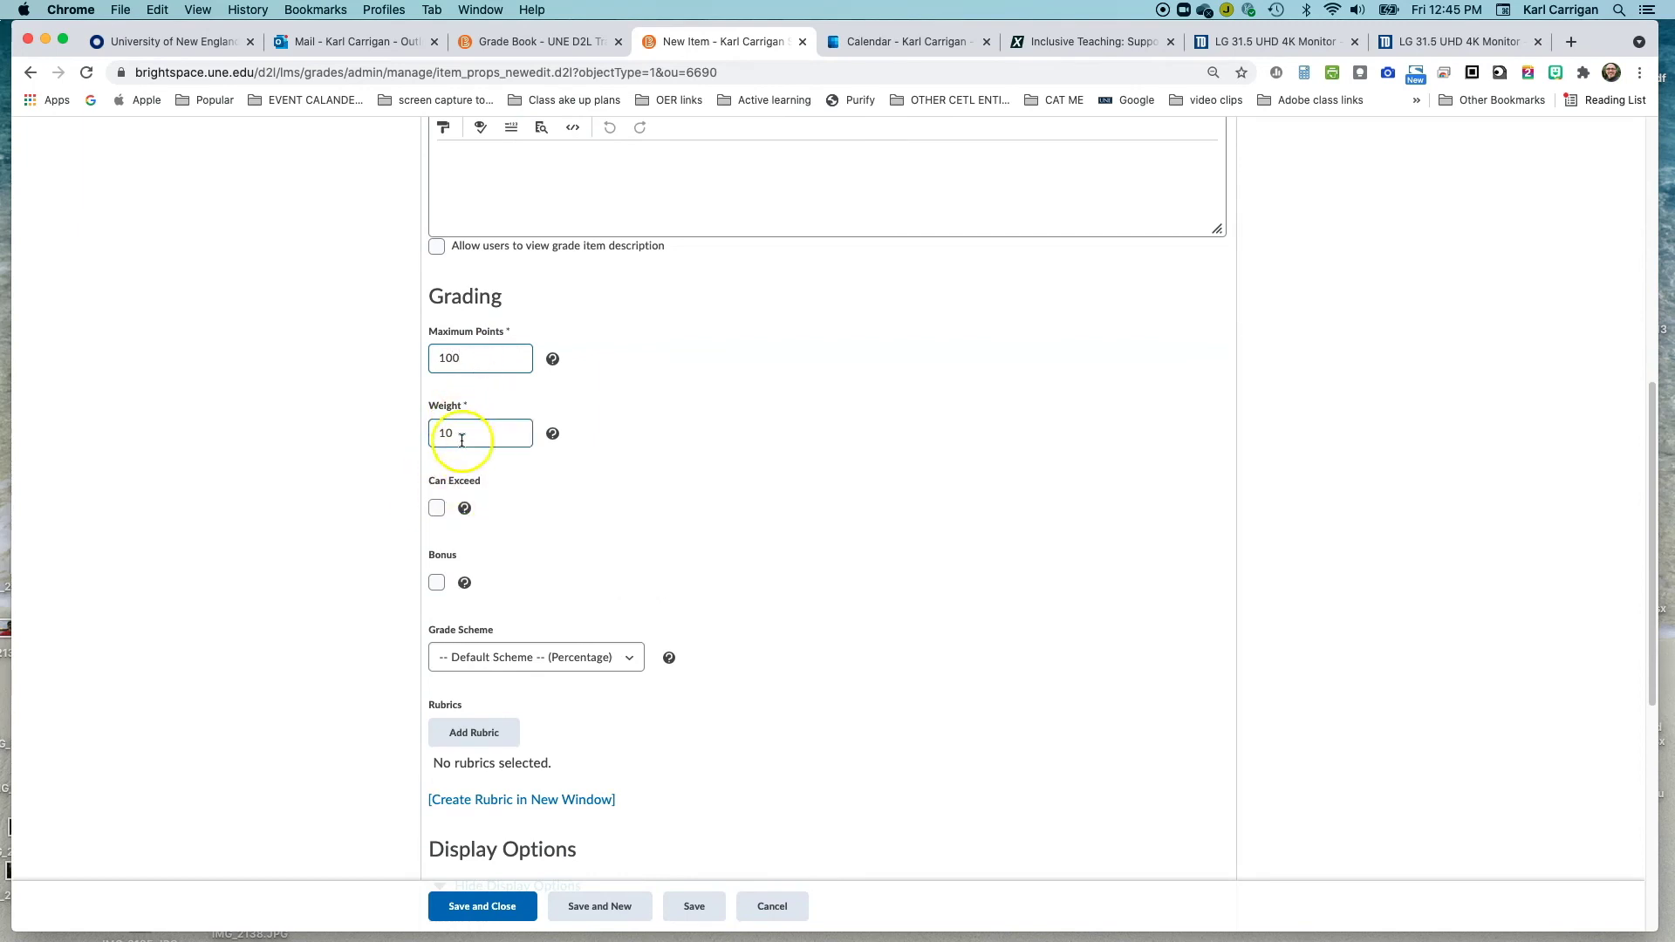
key(BackSpace)
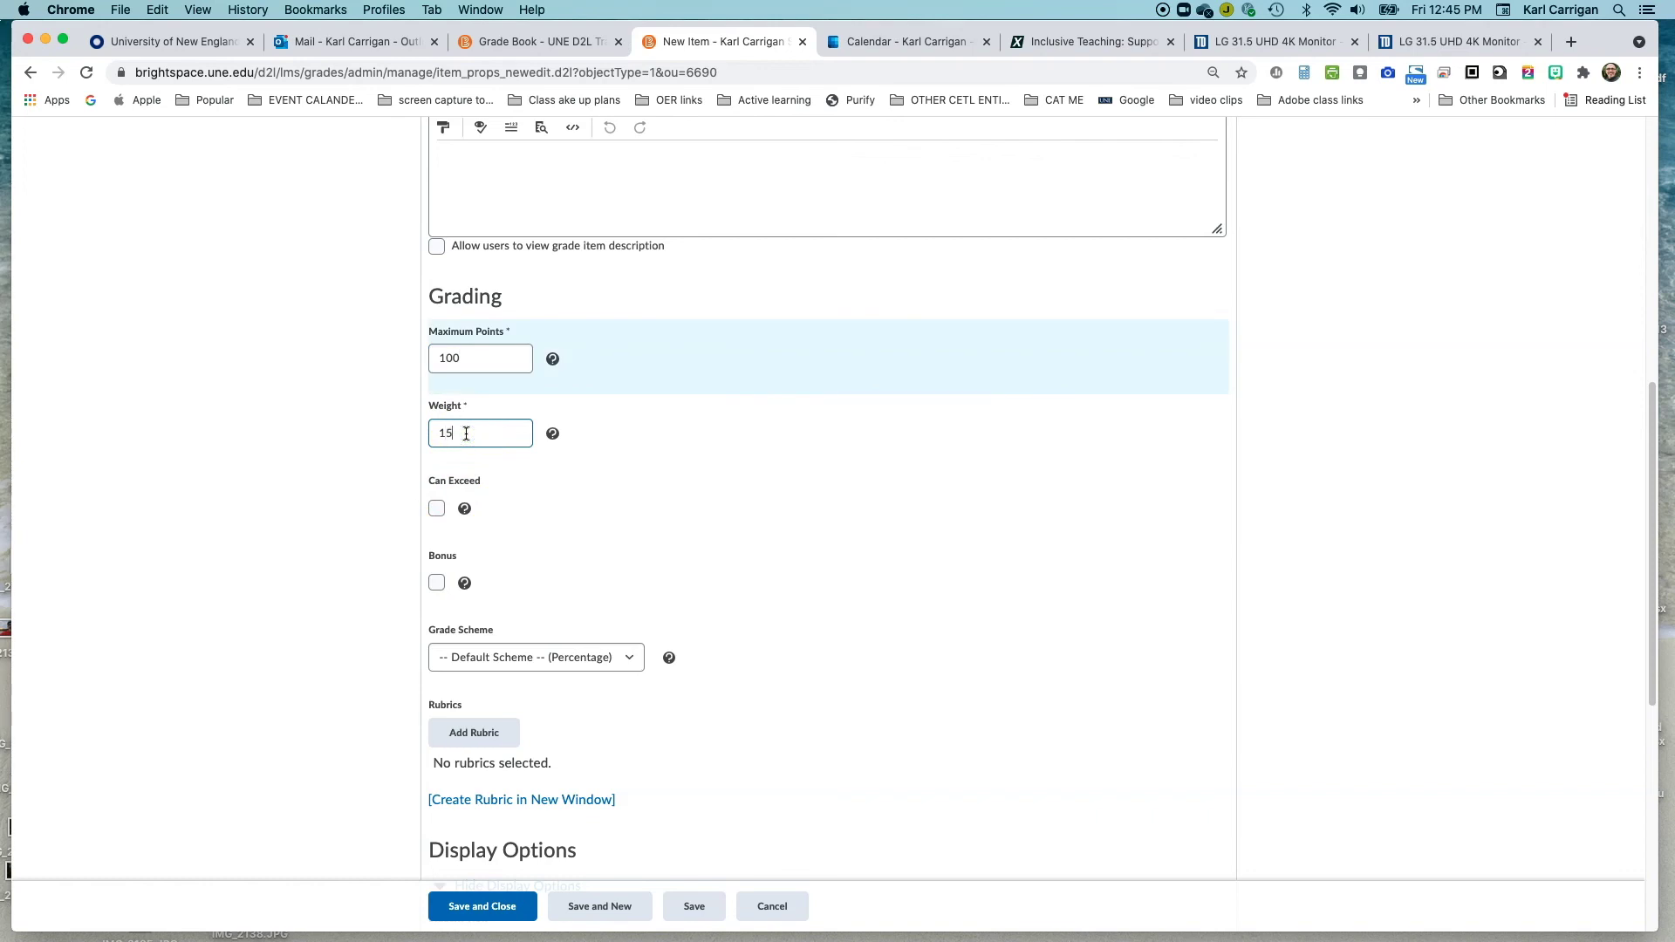
Keep Final Project's default grade scheme and display options, and save and close it to return to the grades list.
scroll(466, 434, down, 2)
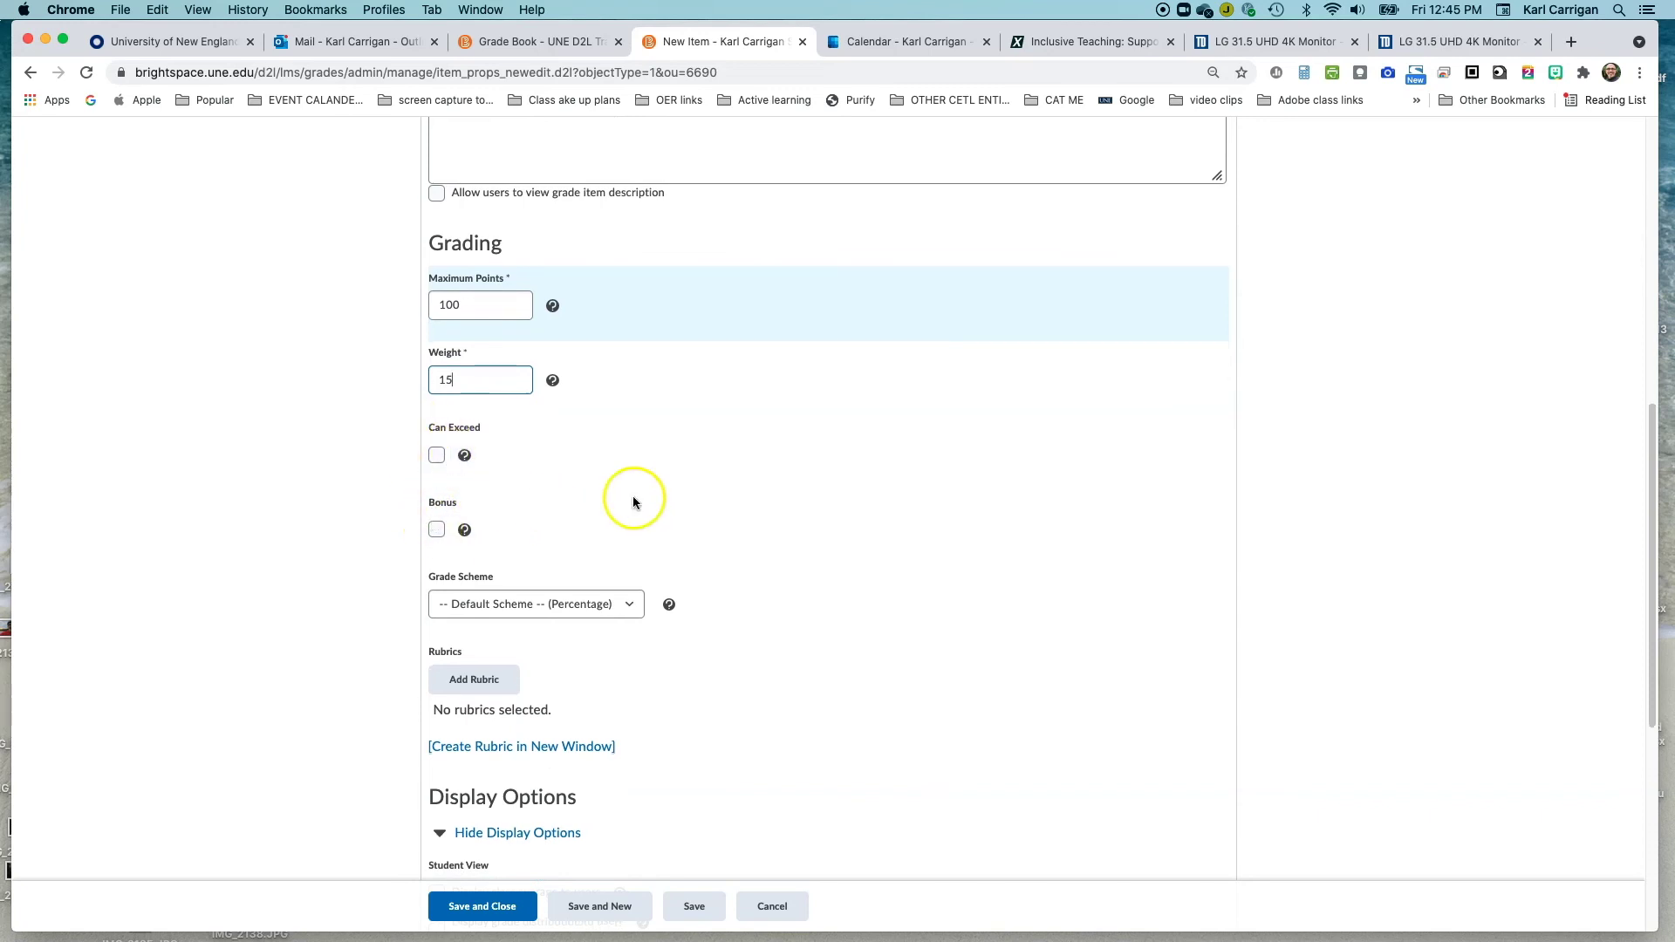
scroll(715, 467, down, 6)
scroll(714, 471, down, 10)
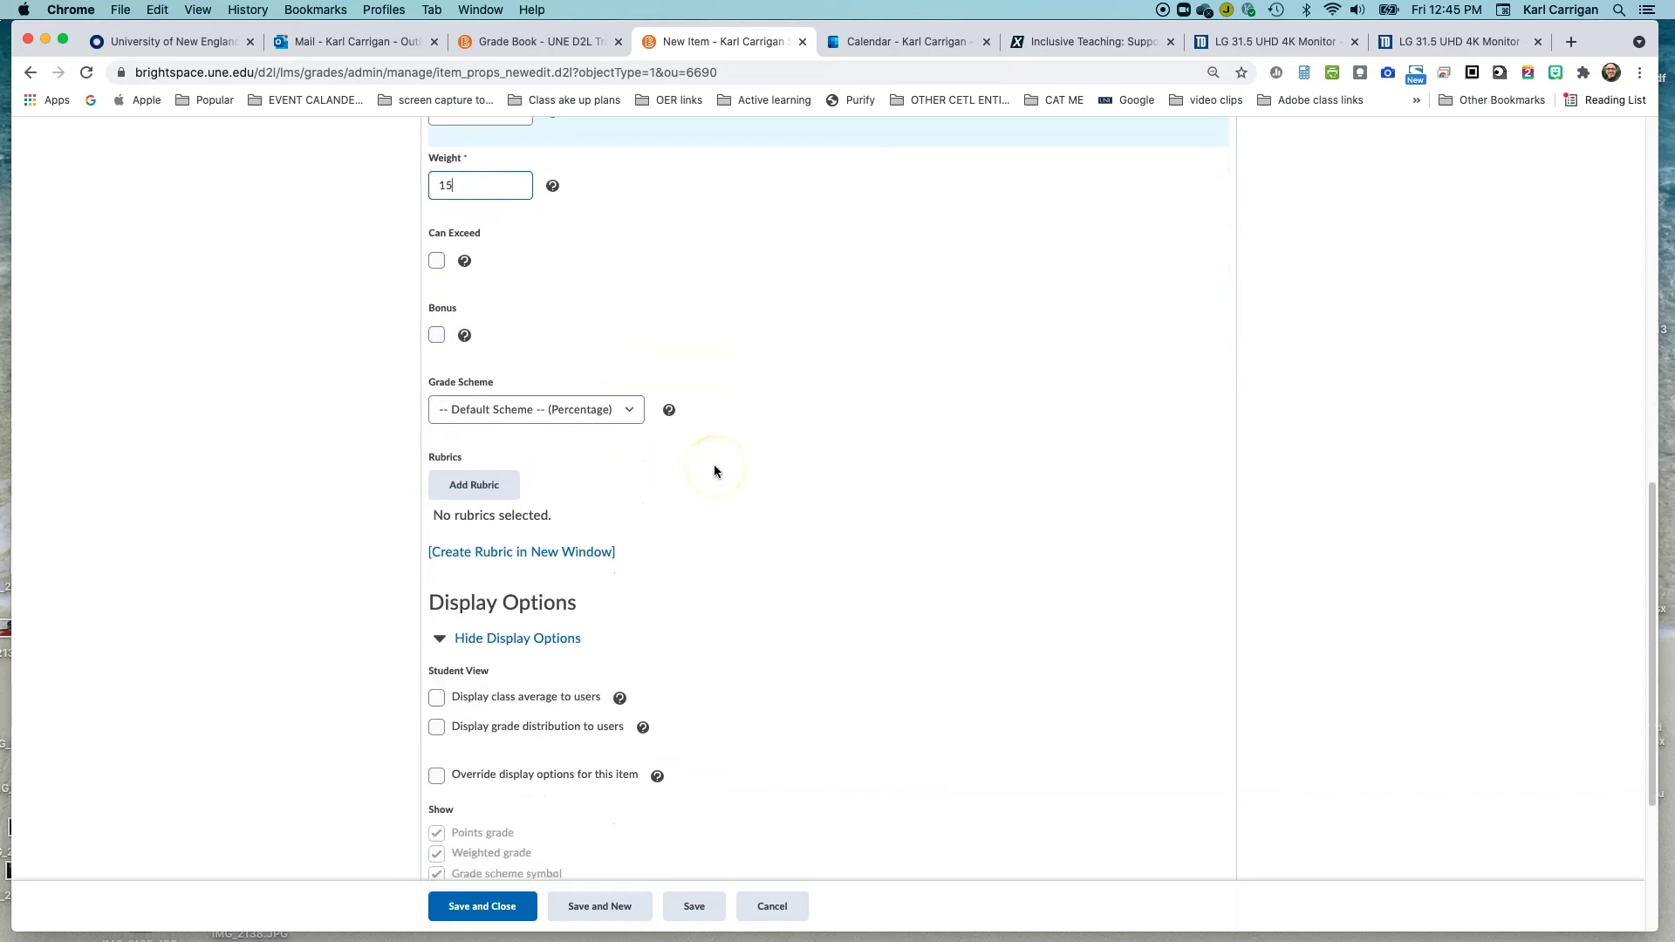
scroll(714, 471, down, 3)
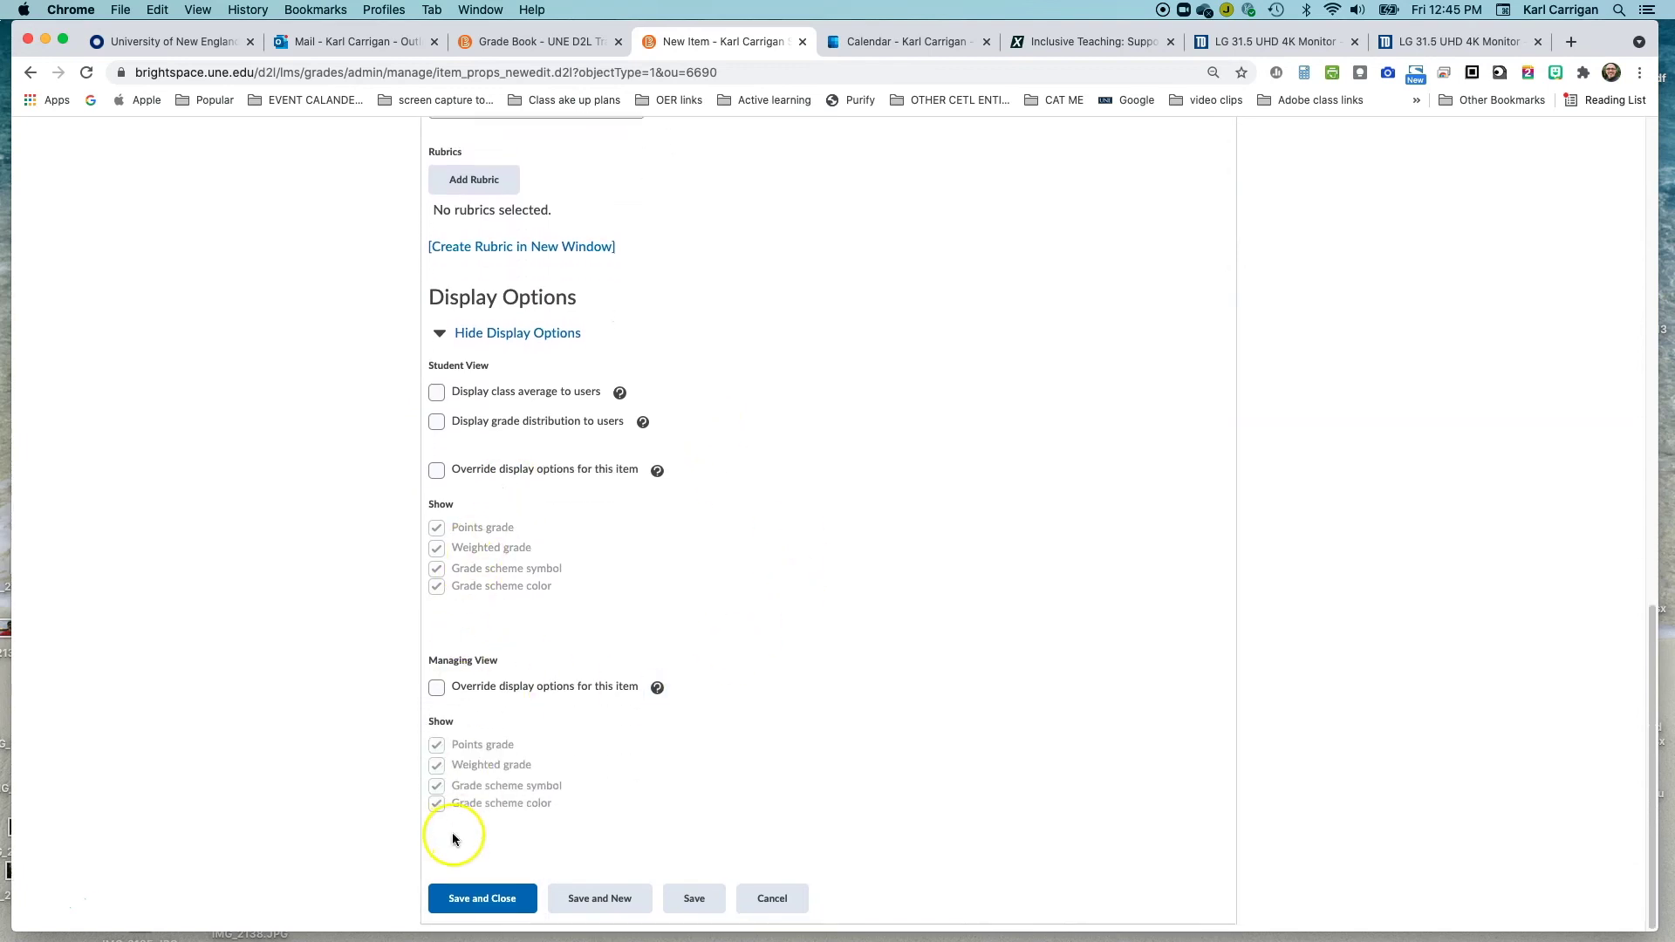
click(479, 901)
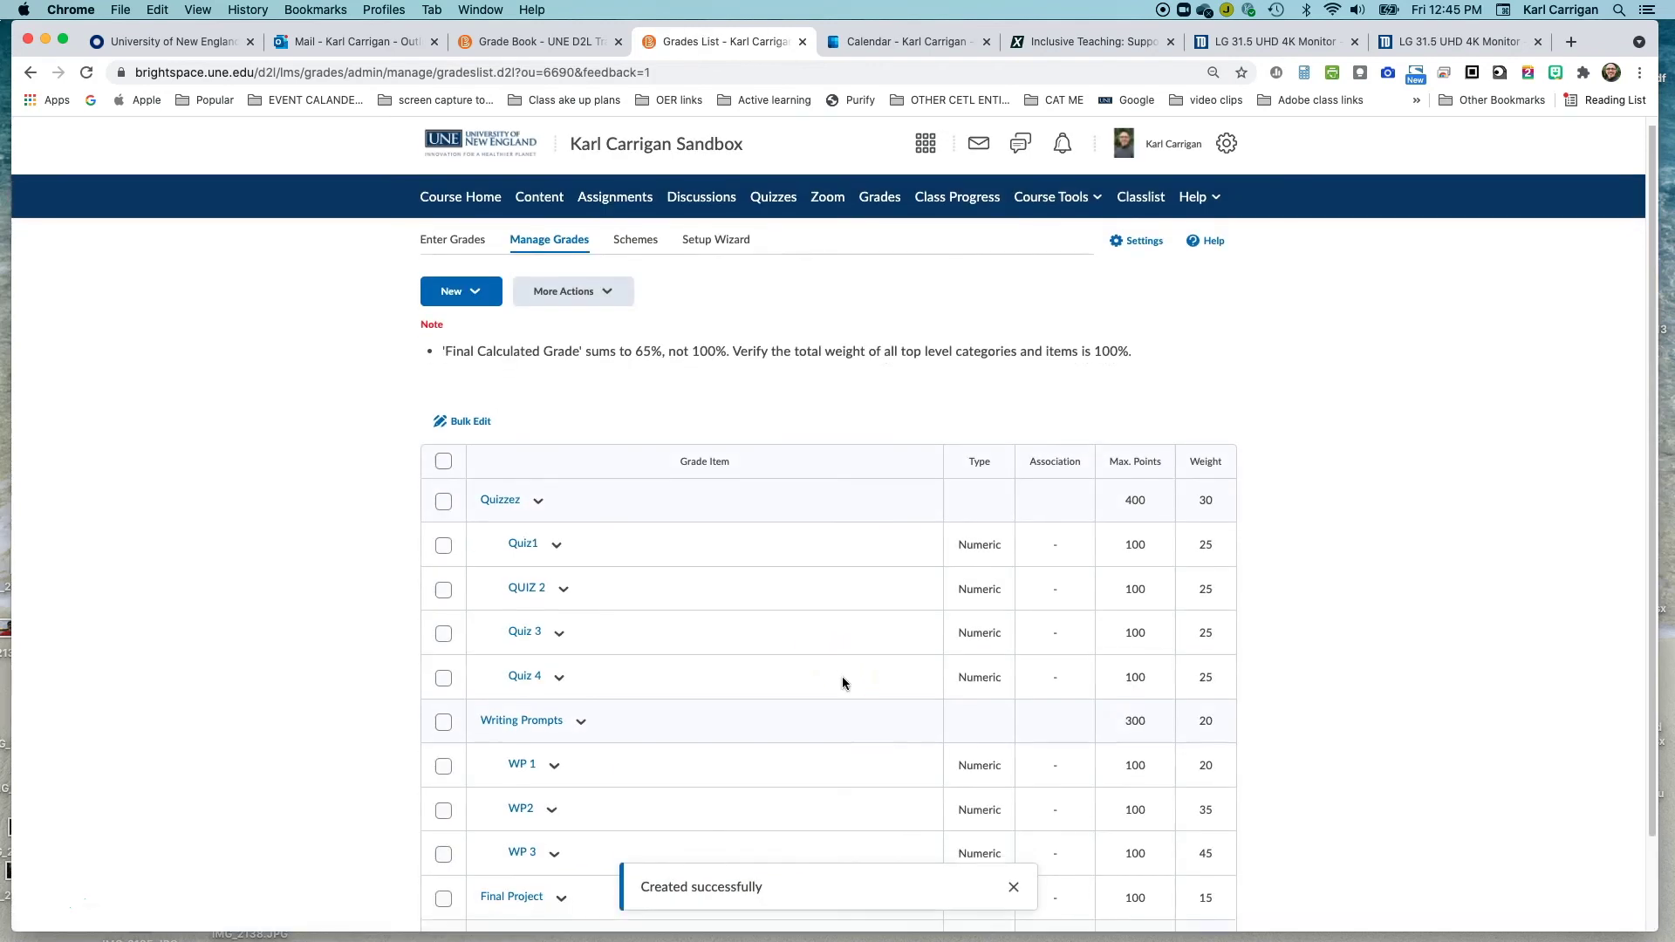
Start a new numeric grade item named "Final exam".
scroll(841, 683, down, 2)
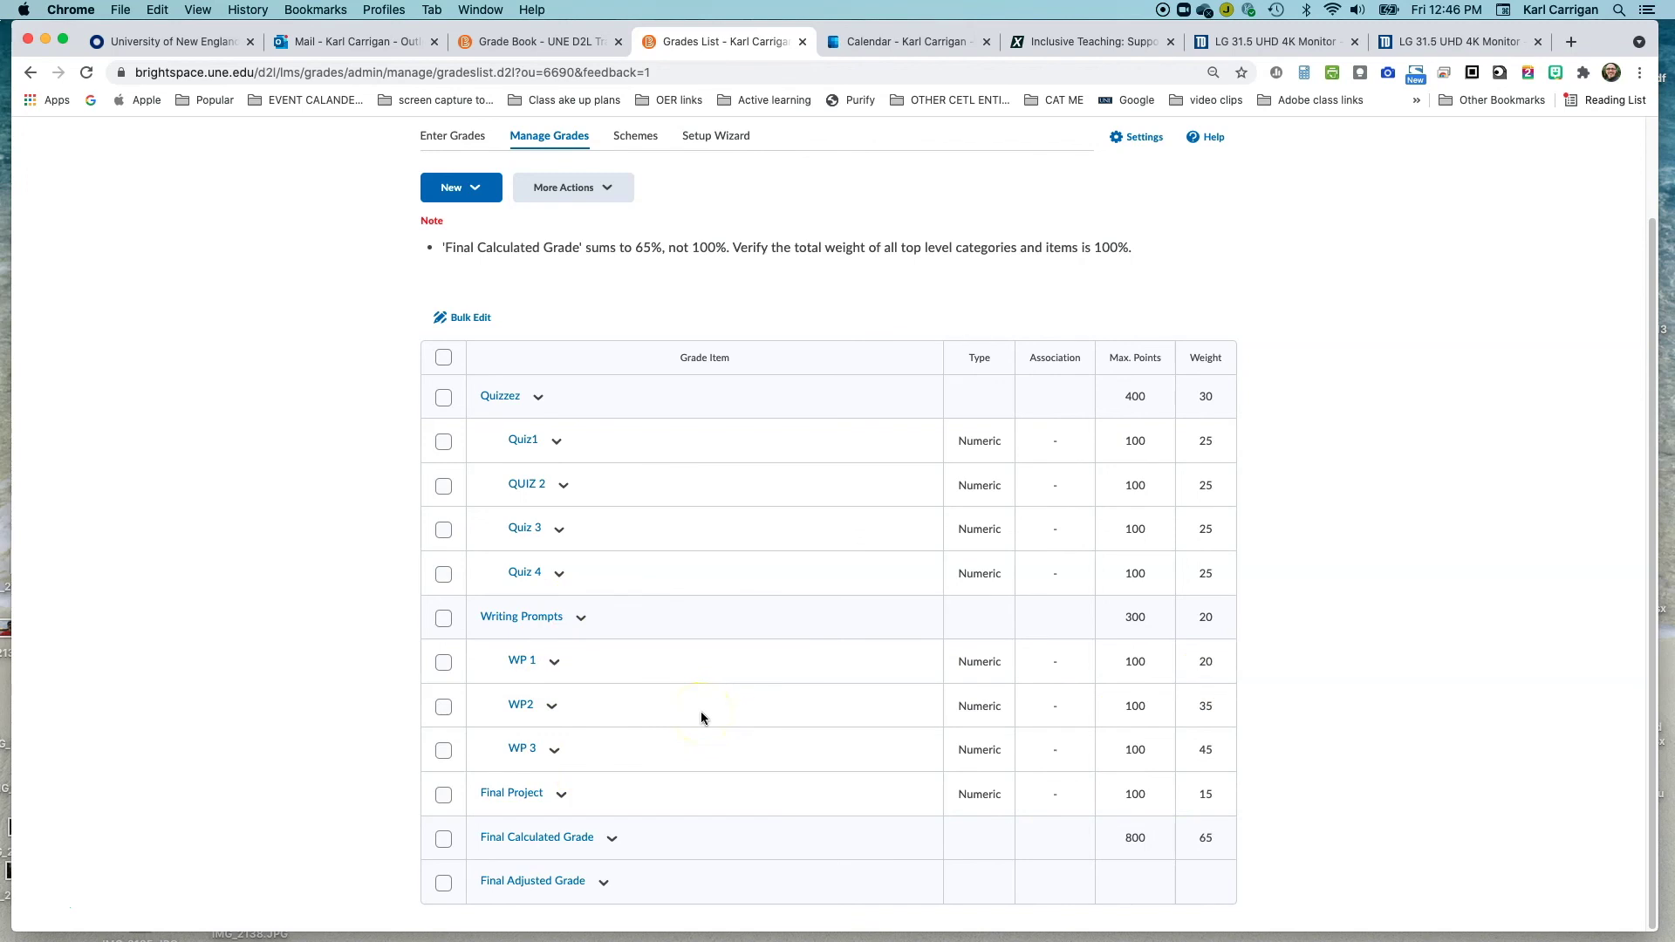
click(478, 189)
click(471, 231)
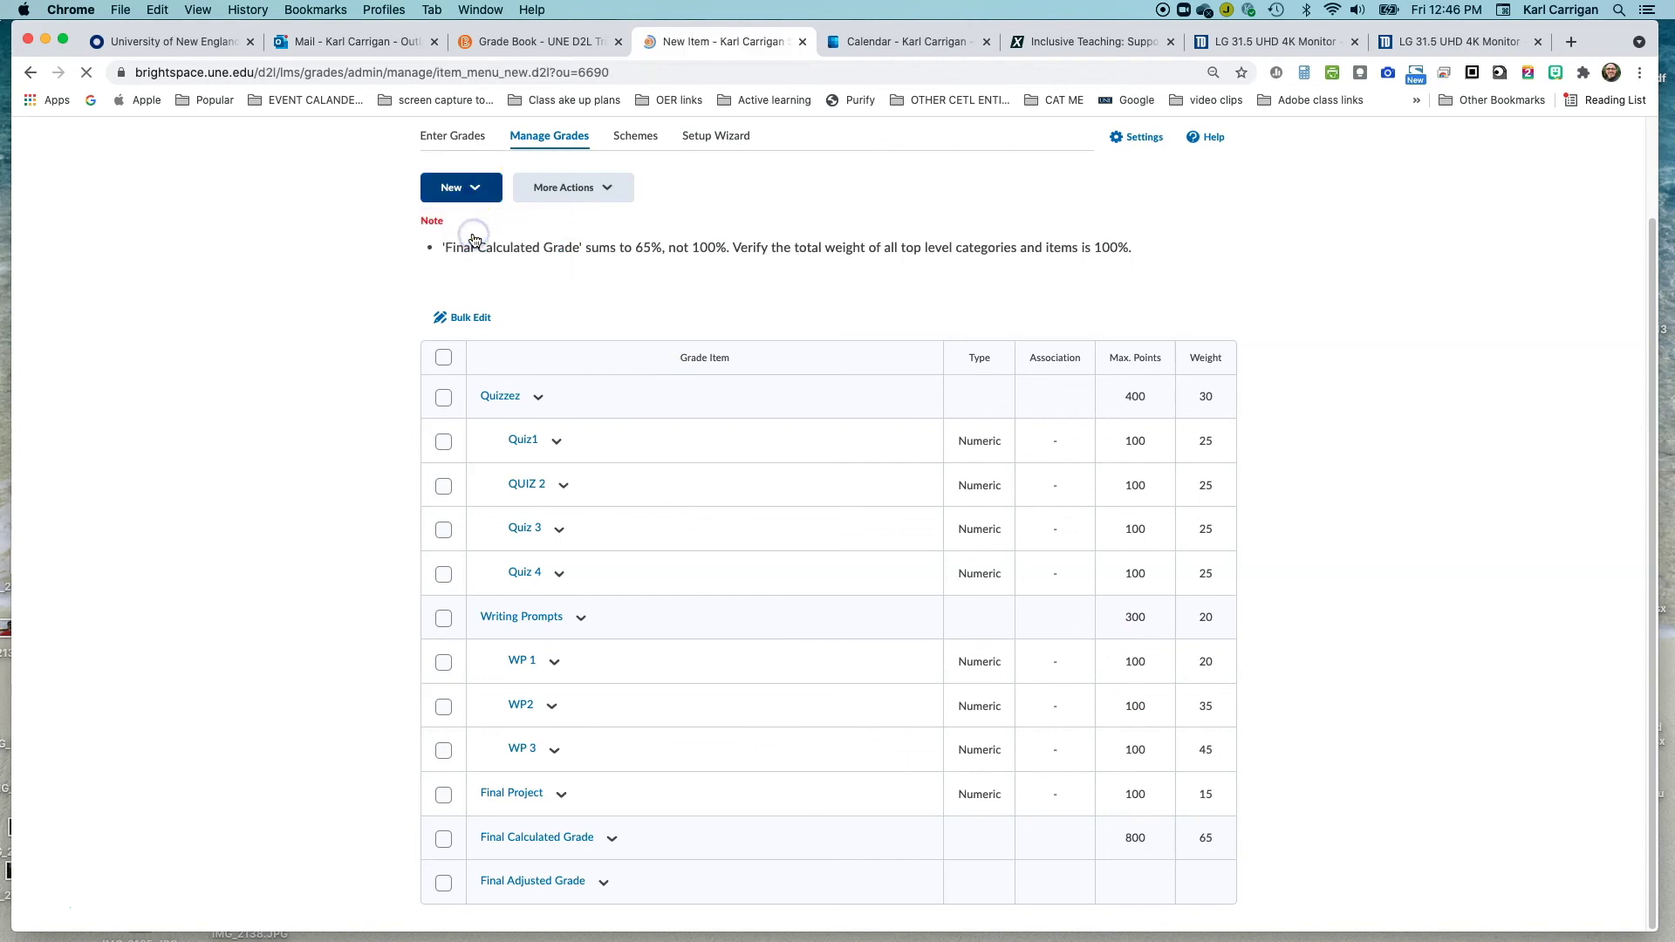
click(467, 361)
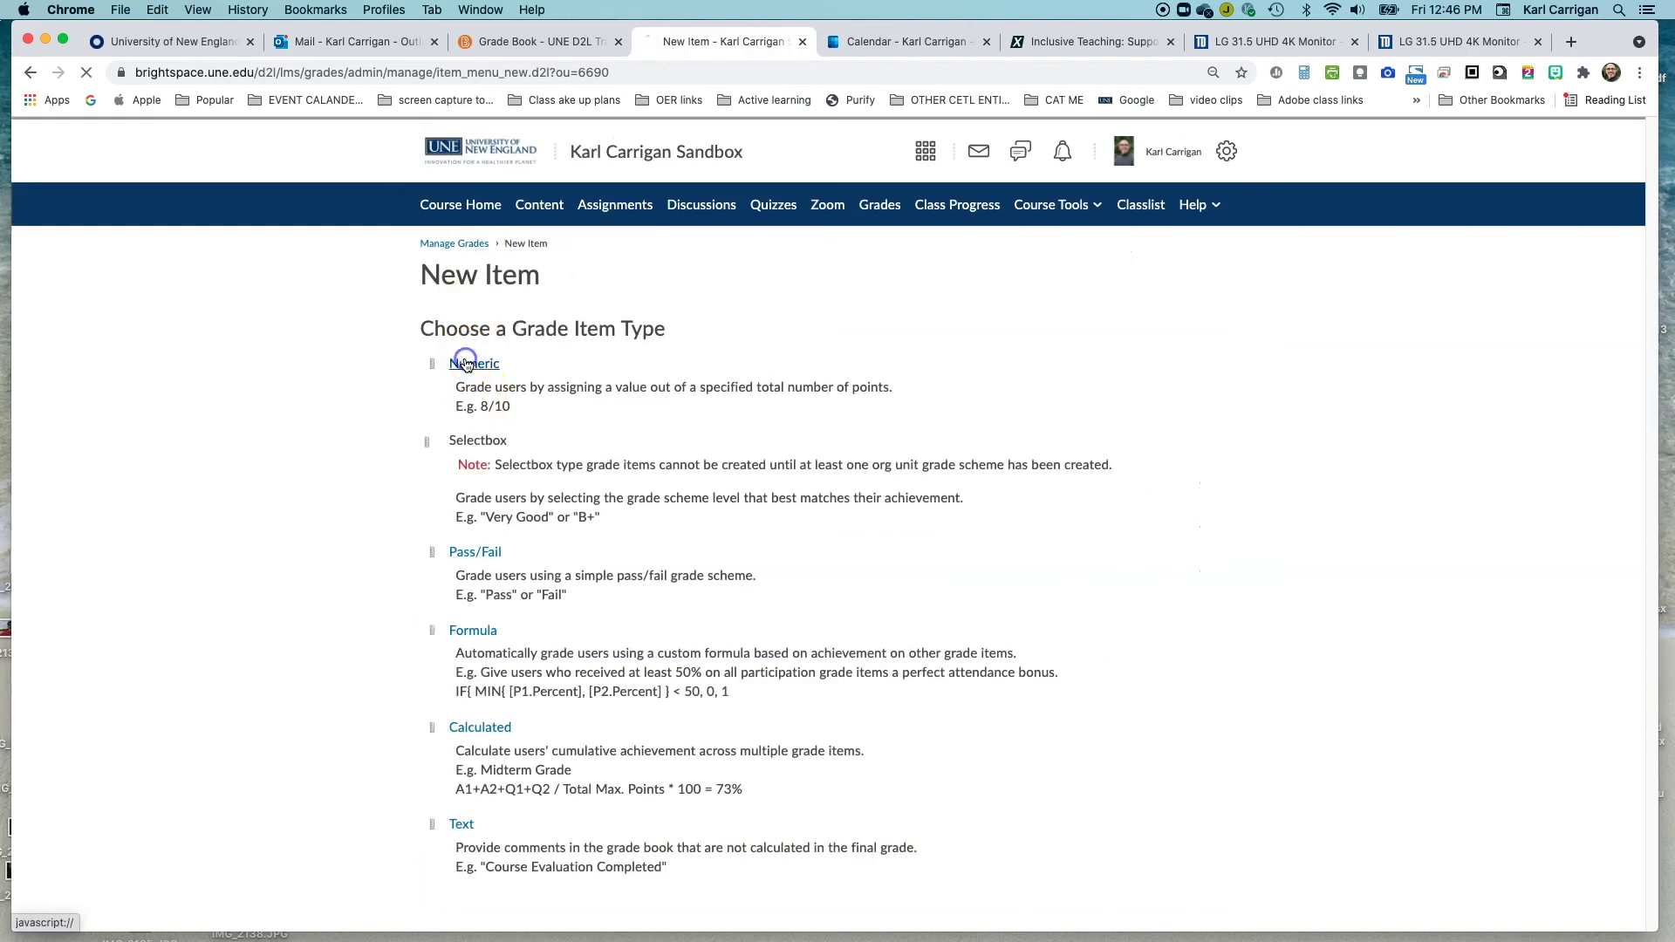
click(488, 491)
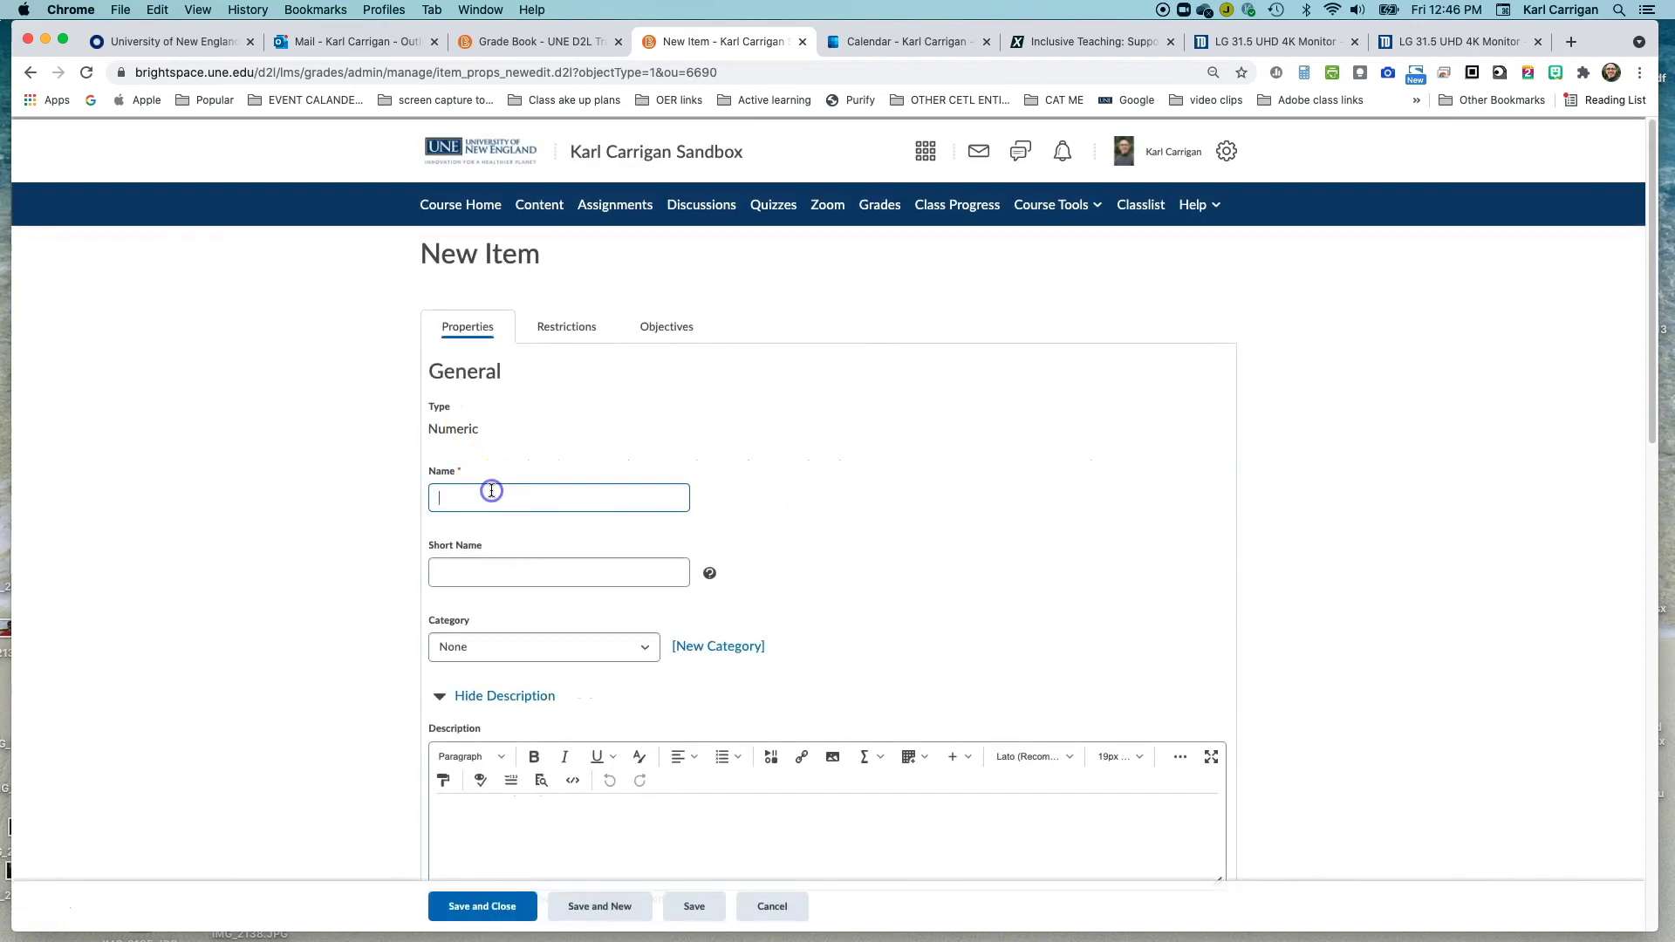
text(Final exam)
Set the Final exam's maximum points to 100 and its weight to 30, leaving its category as None.
scroll(476, 489, down, 5)
click(463, 548)
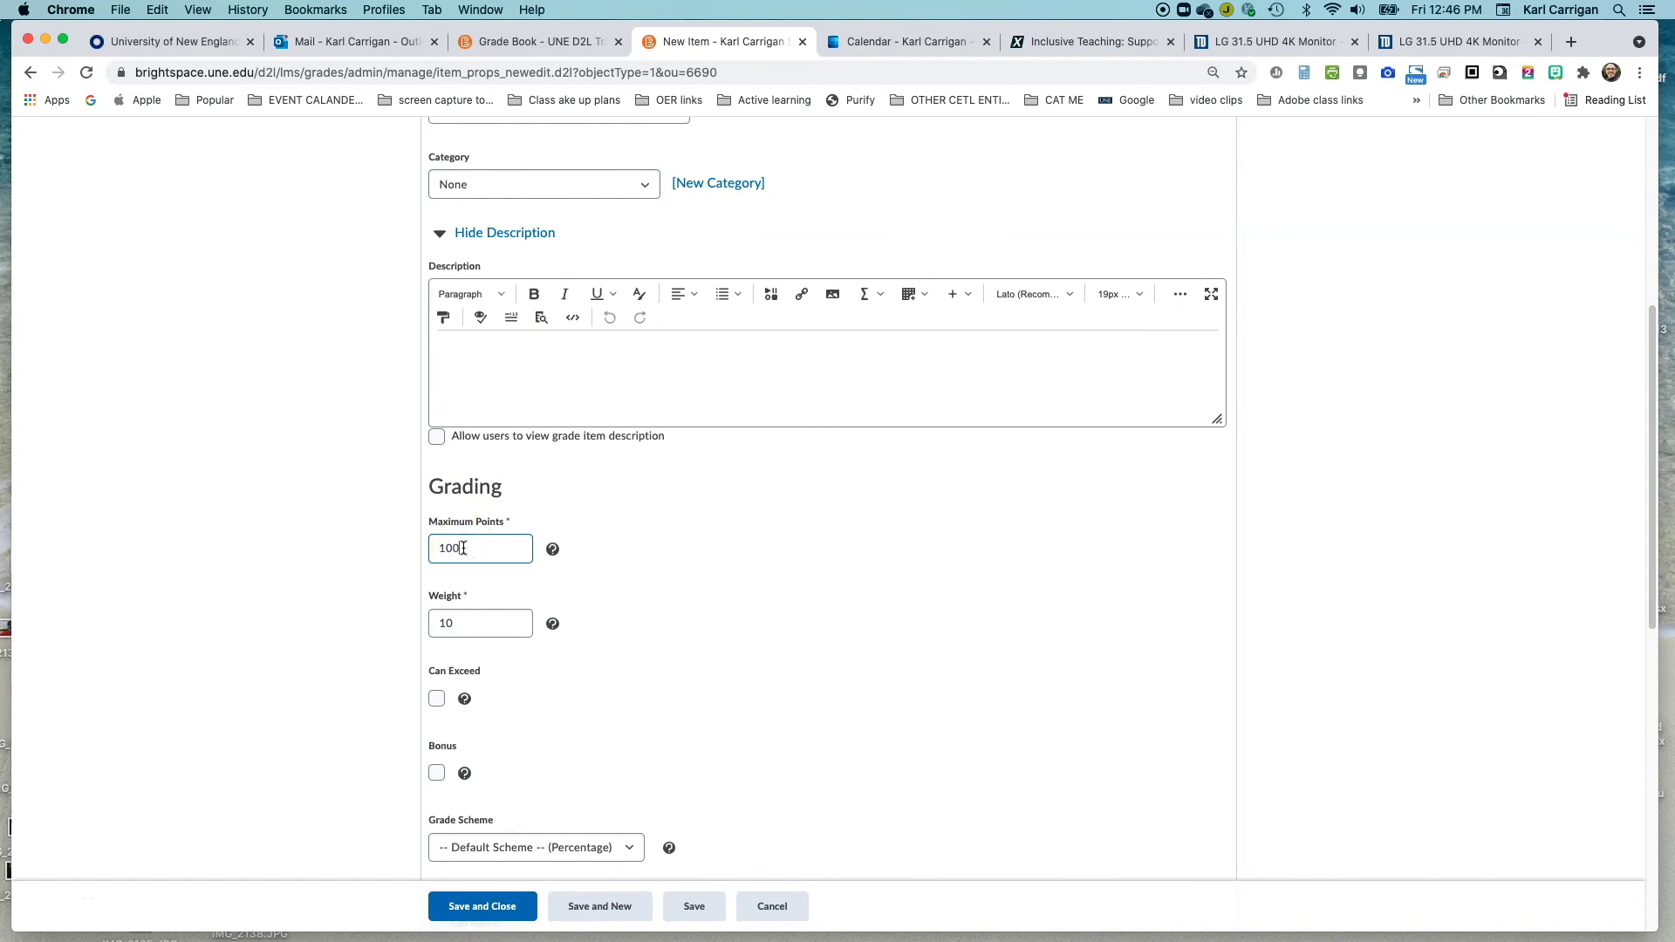
scroll(463, 548, down, 1)
click(480, 534)
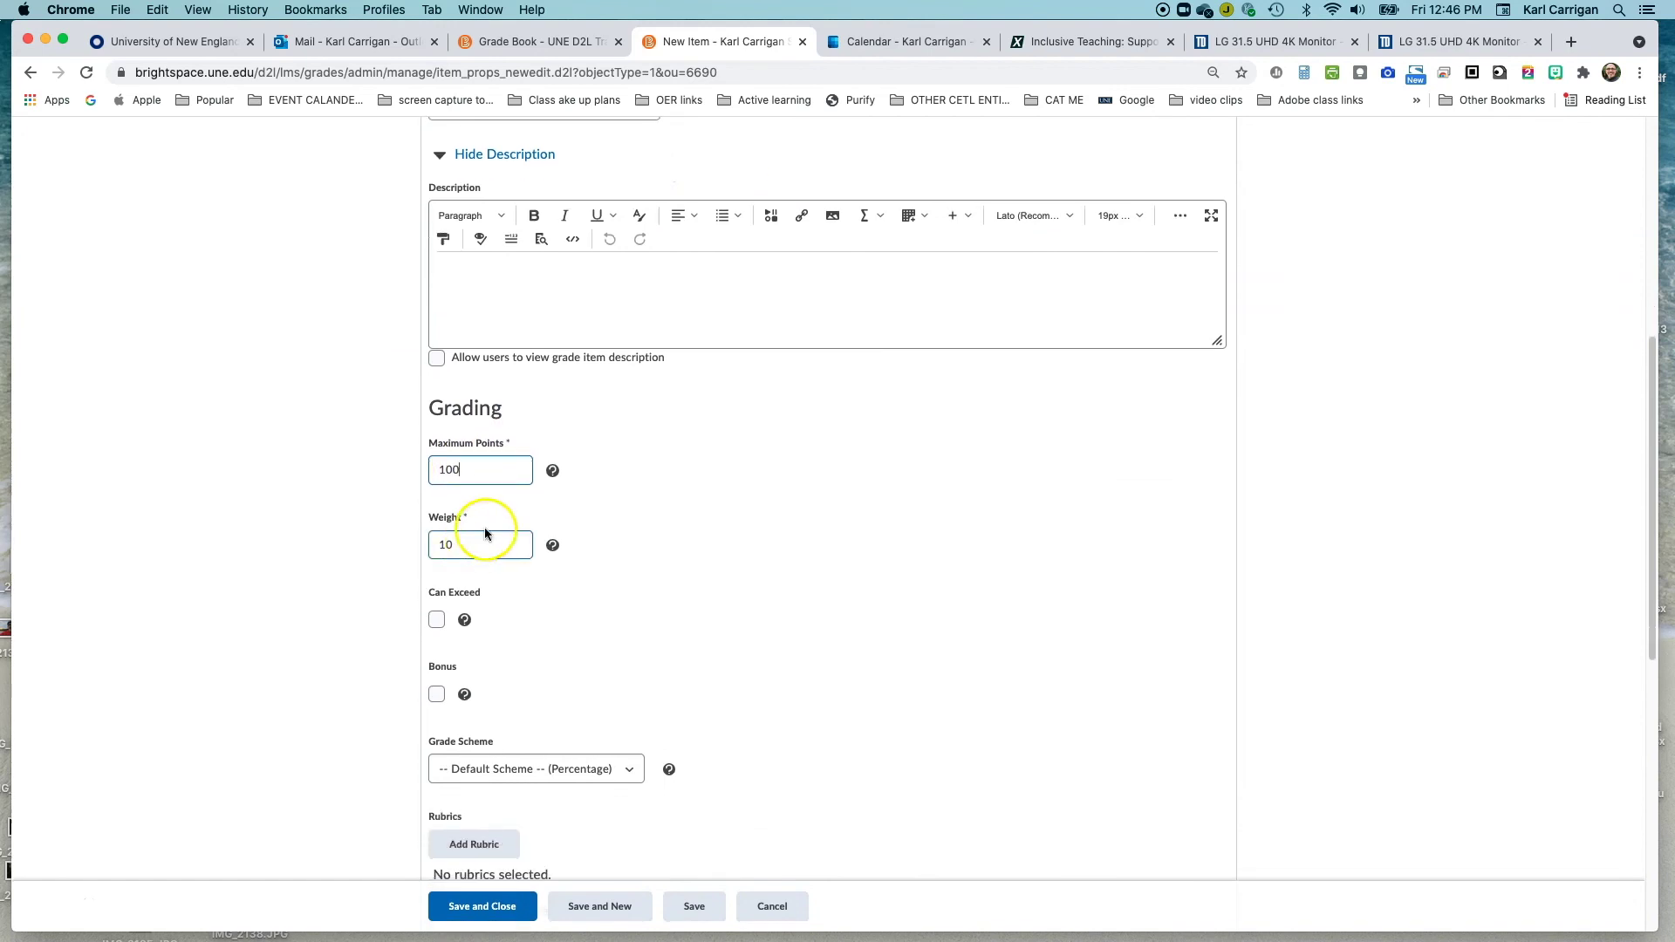
key(BackSpace)
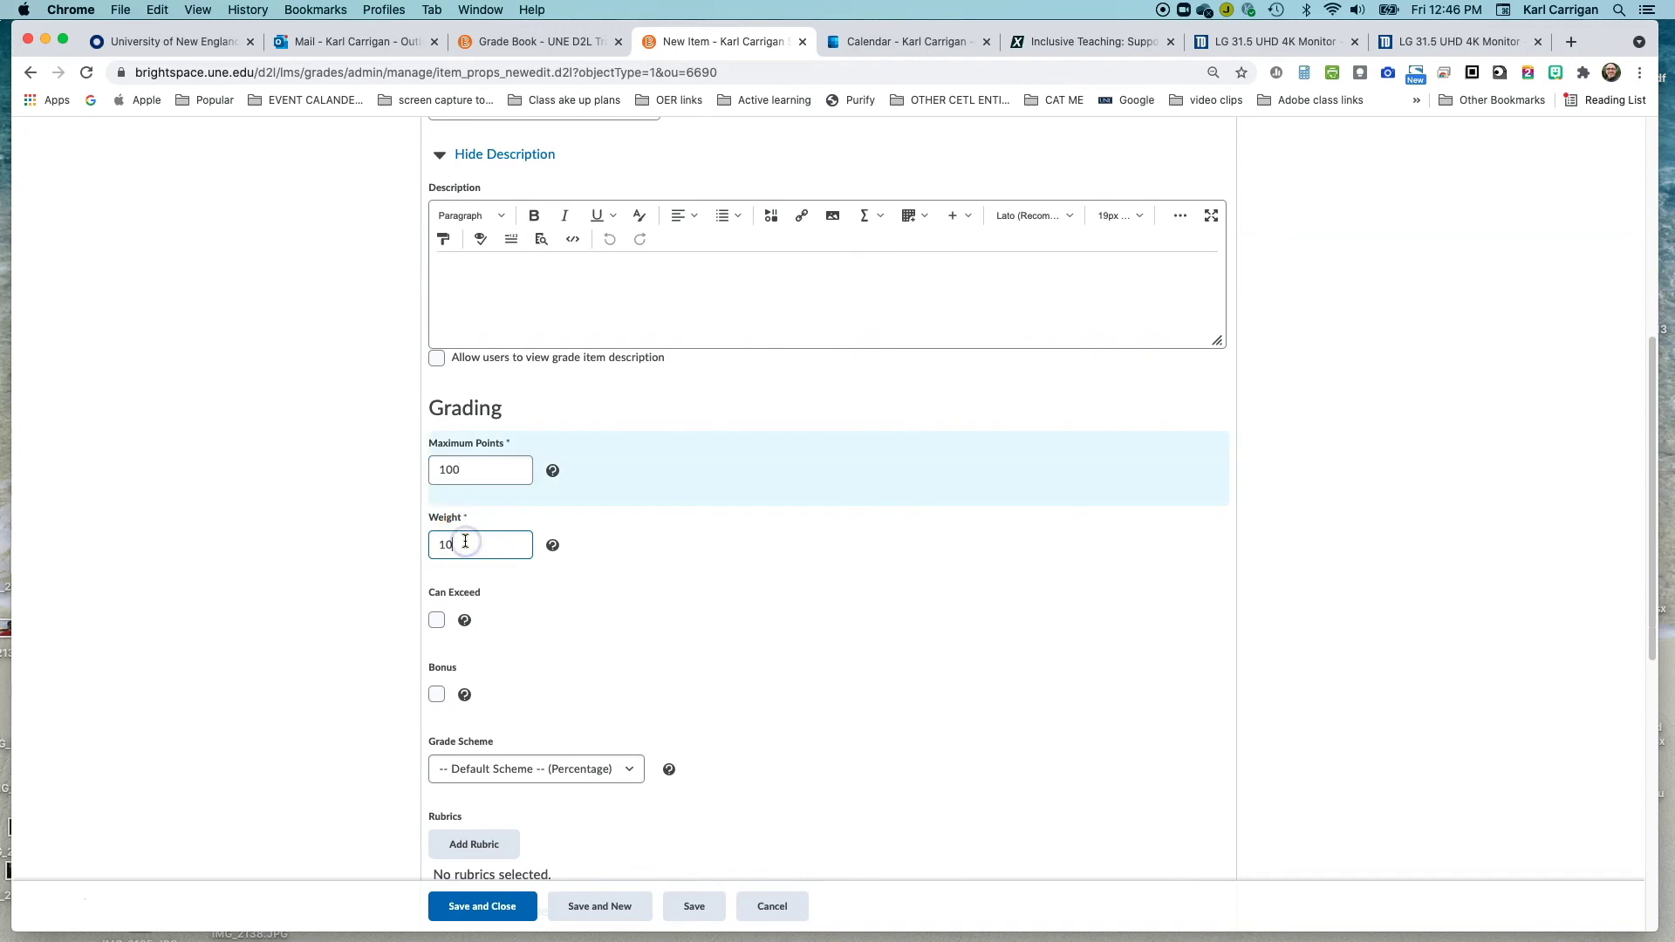
text(30)
Keep the Final exam's remaining default options, and save and close it to return to the grades list.
scroll(460, 423, down, 2)
scroll(567, 432, down, 1)
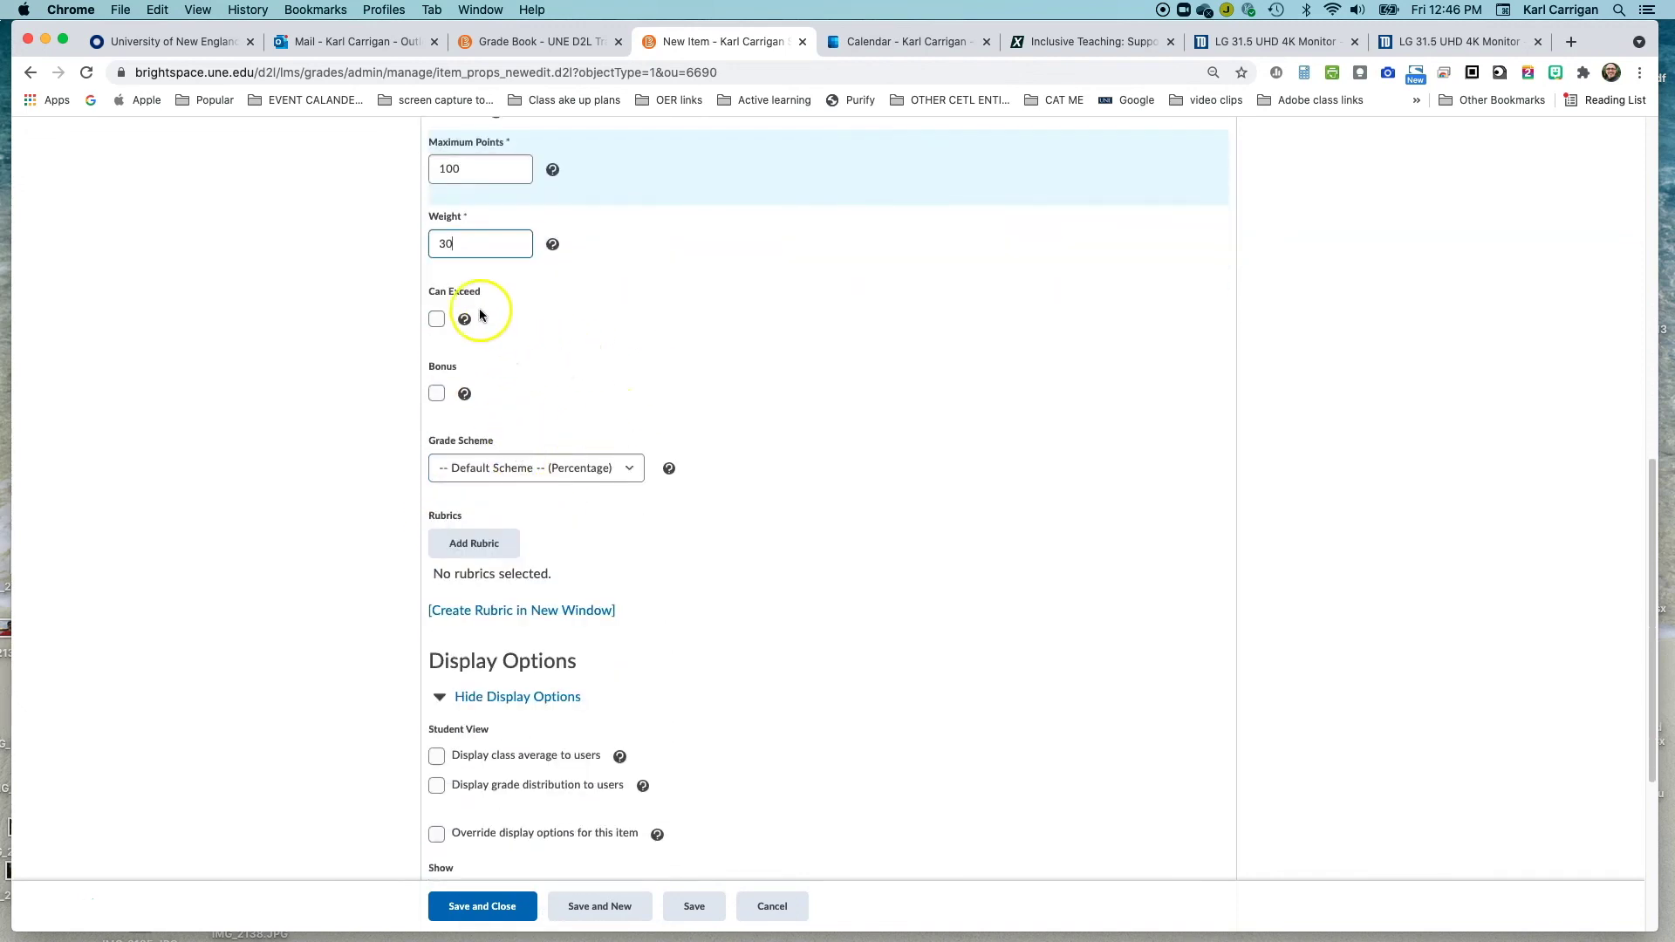
scroll(515, 382, down, 4)
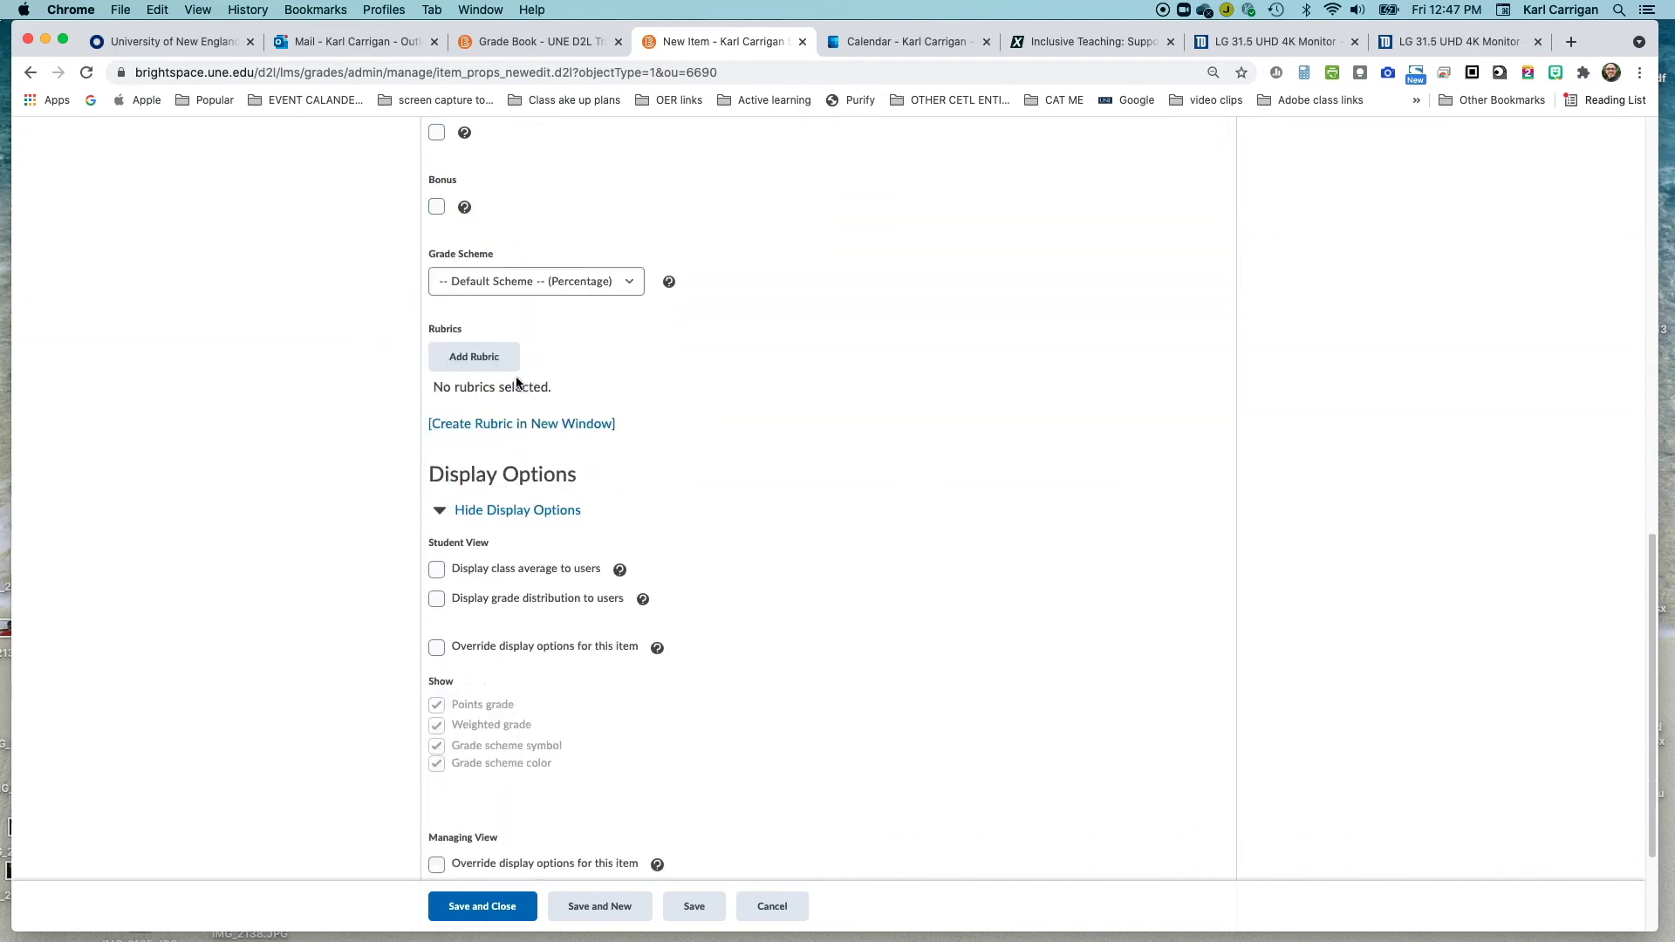
click(483, 903)
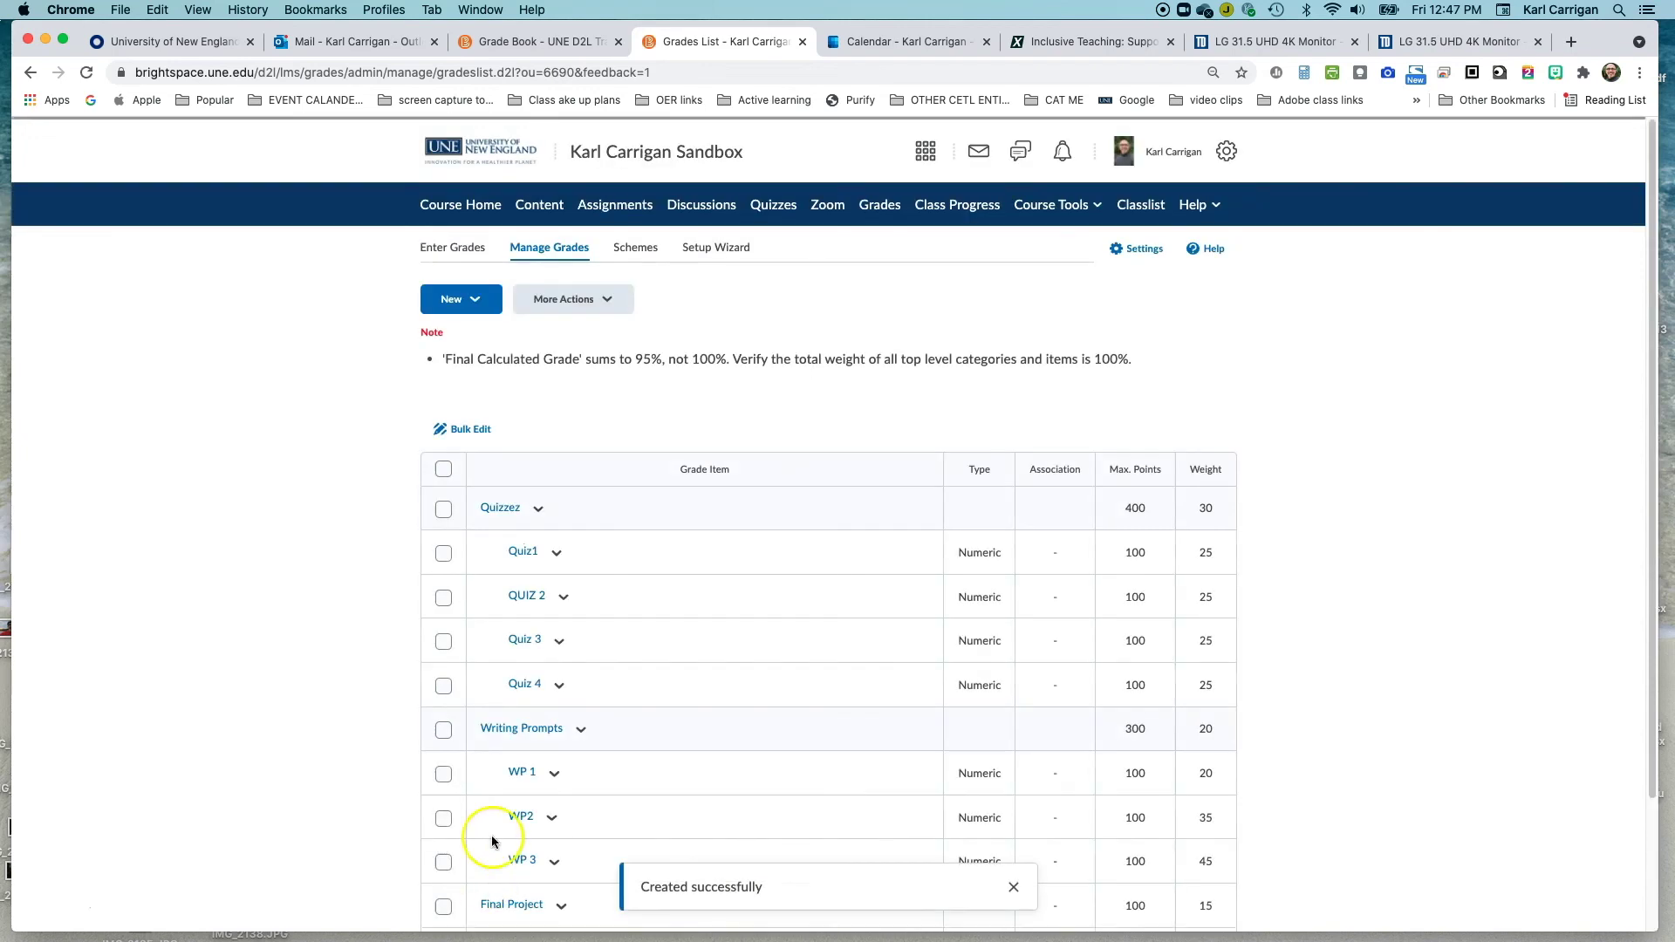
Start a new numeric grade item named "Participation".
click(488, 312)
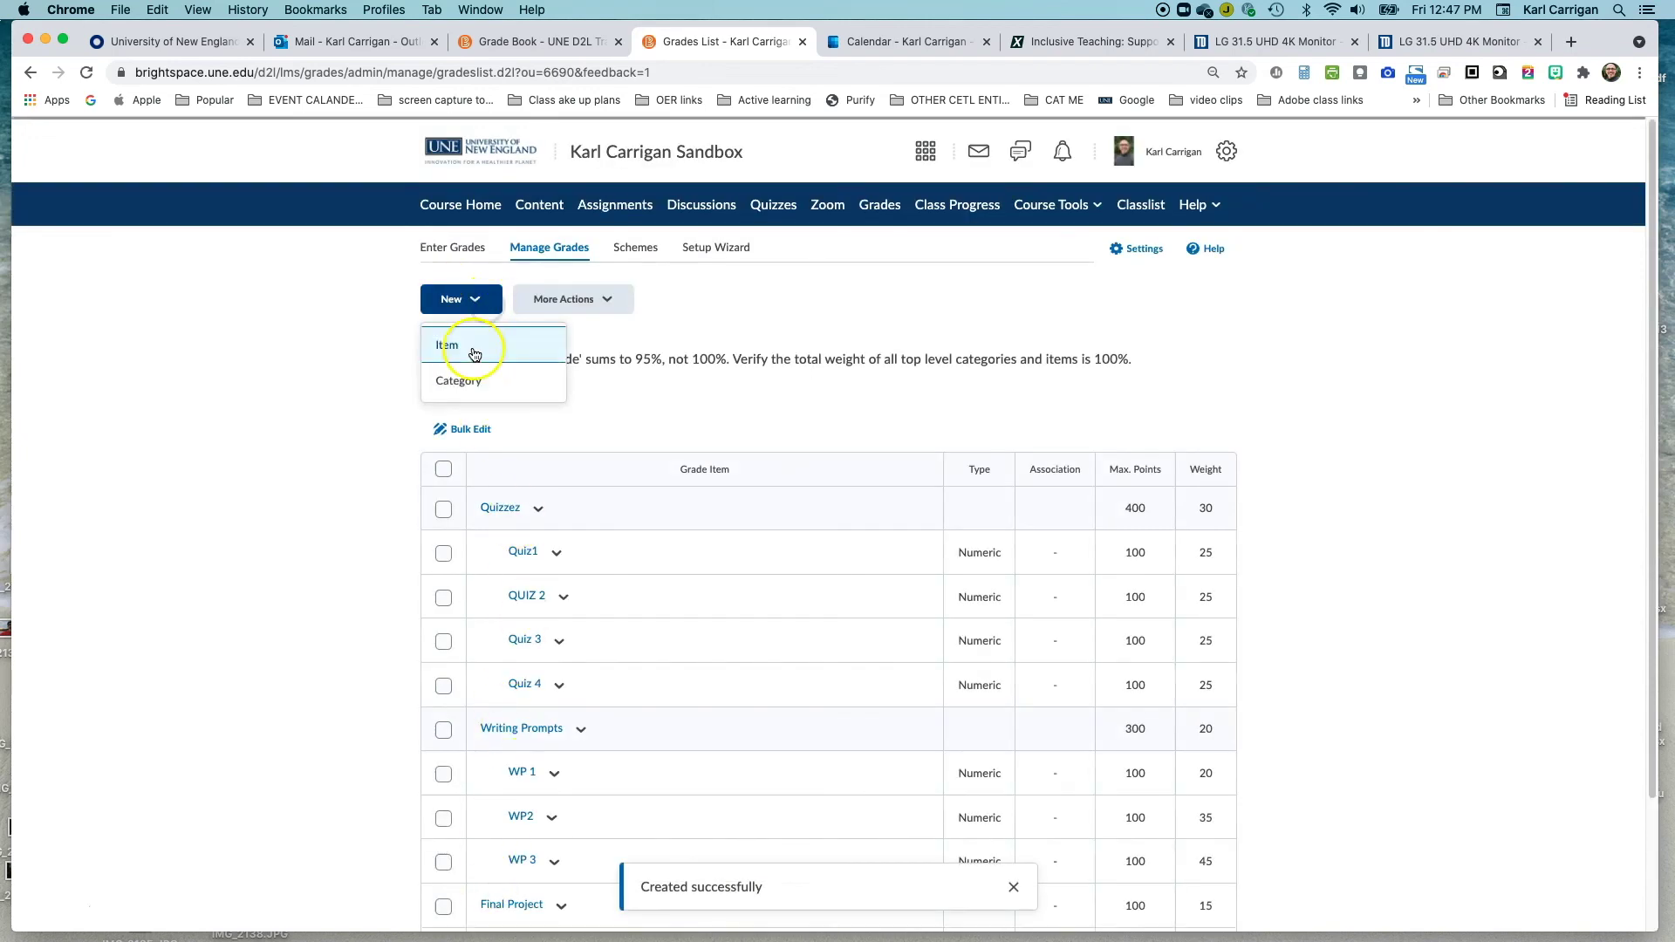
click(473, 350)
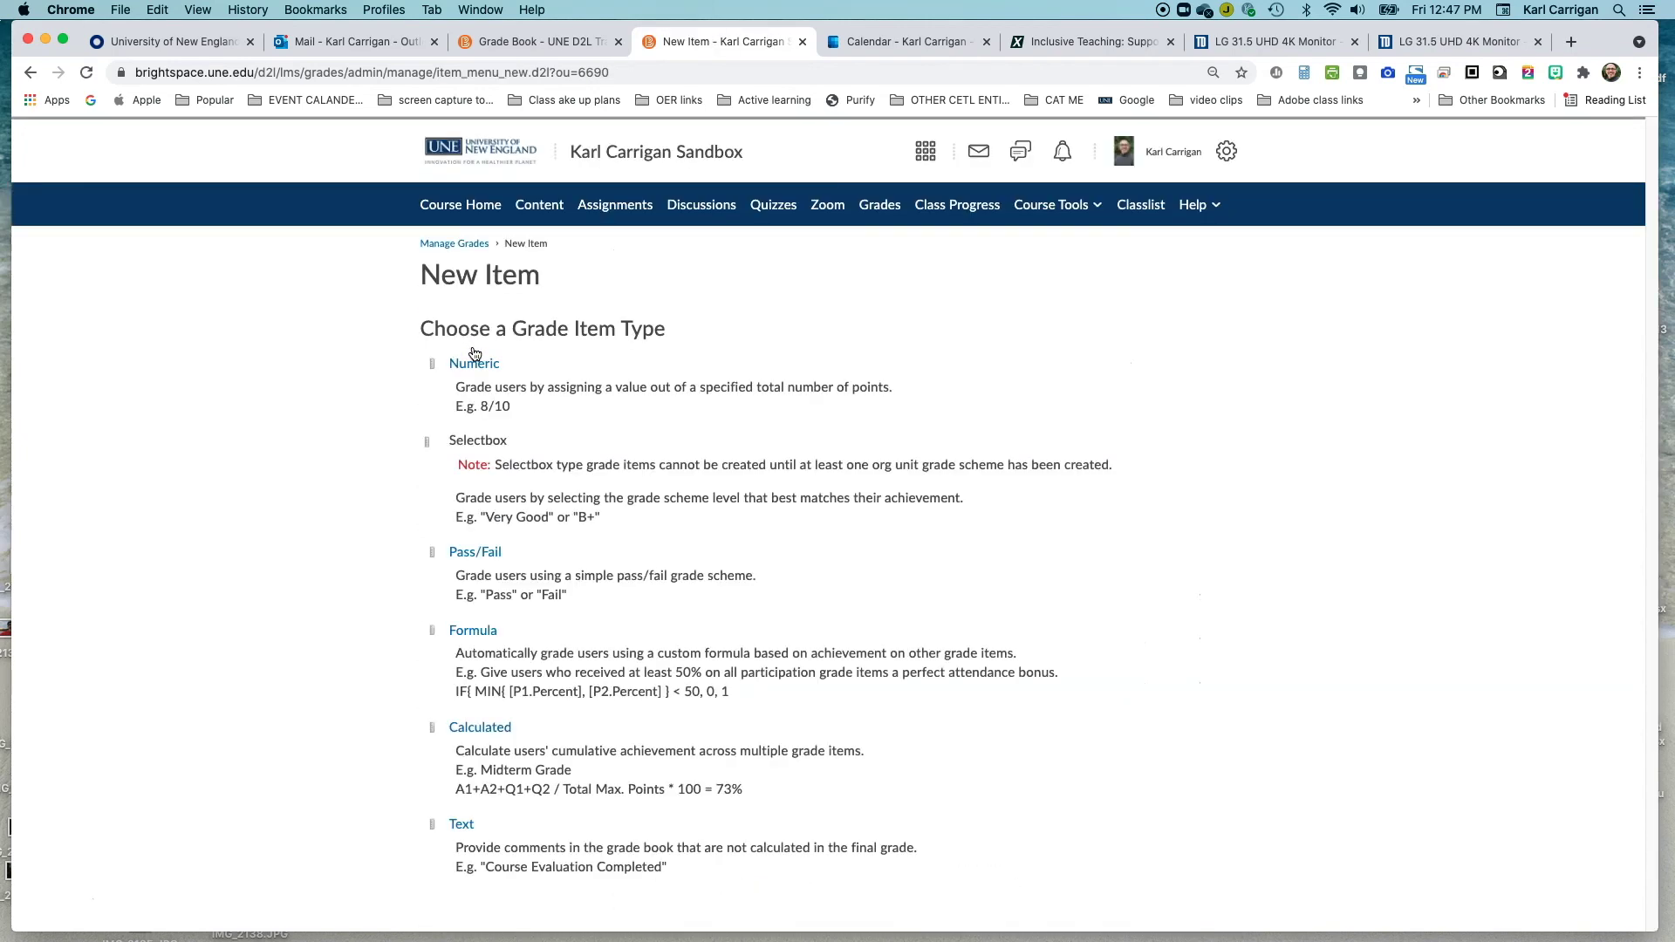
click(474, 362)
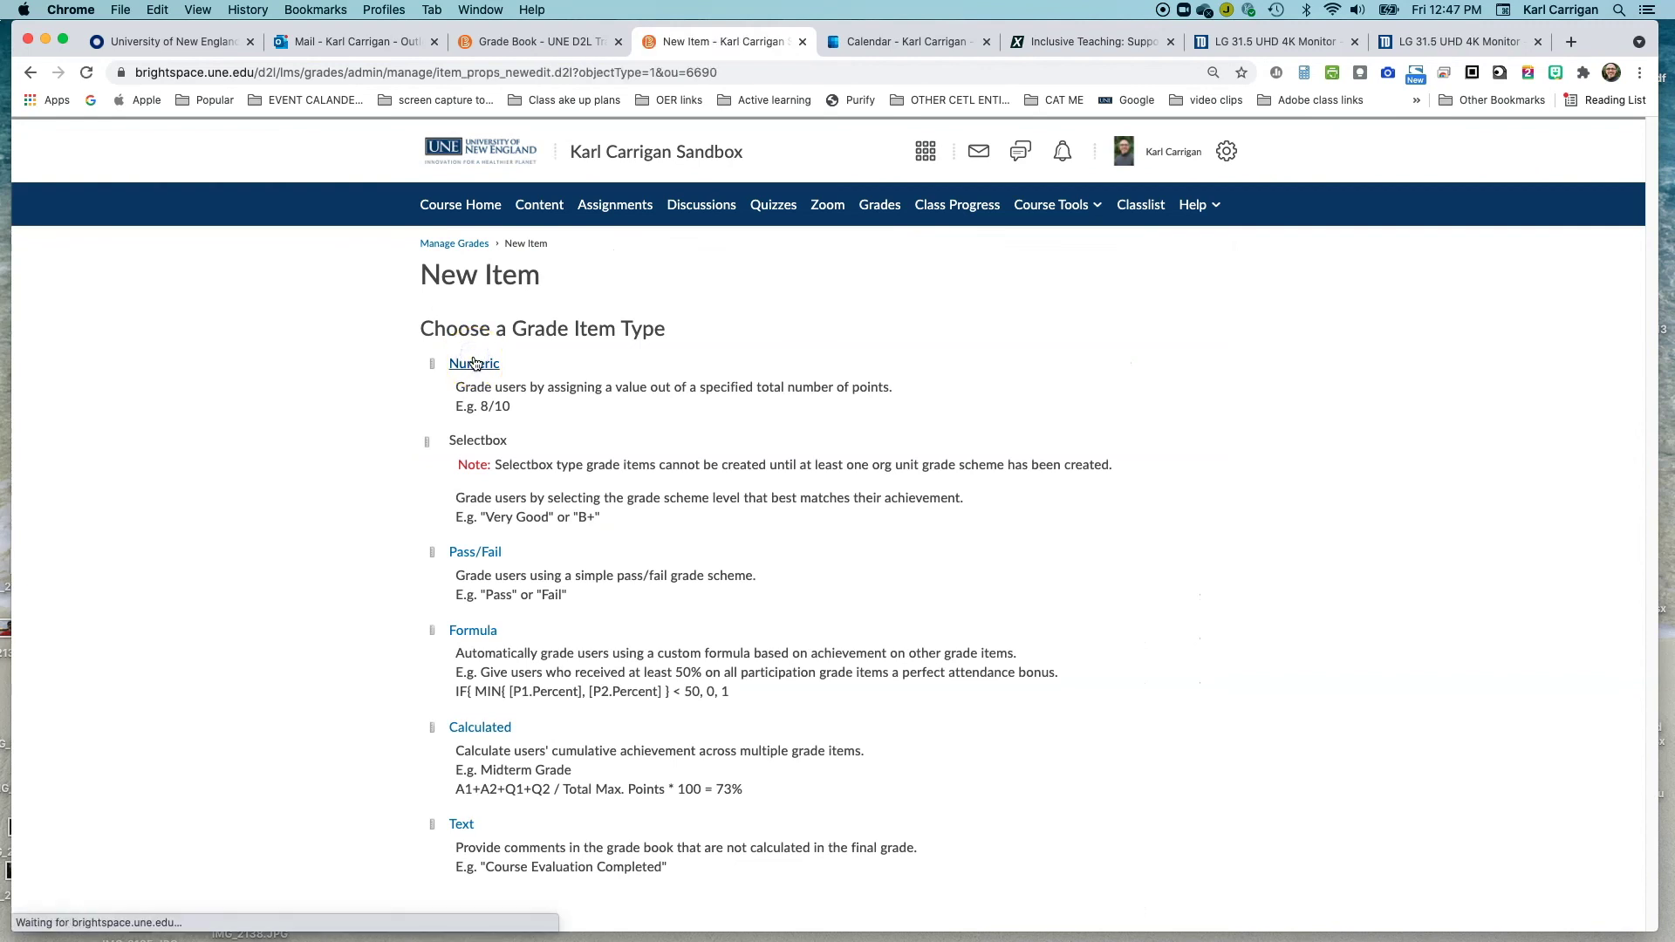
click(468, 499)
text(P)
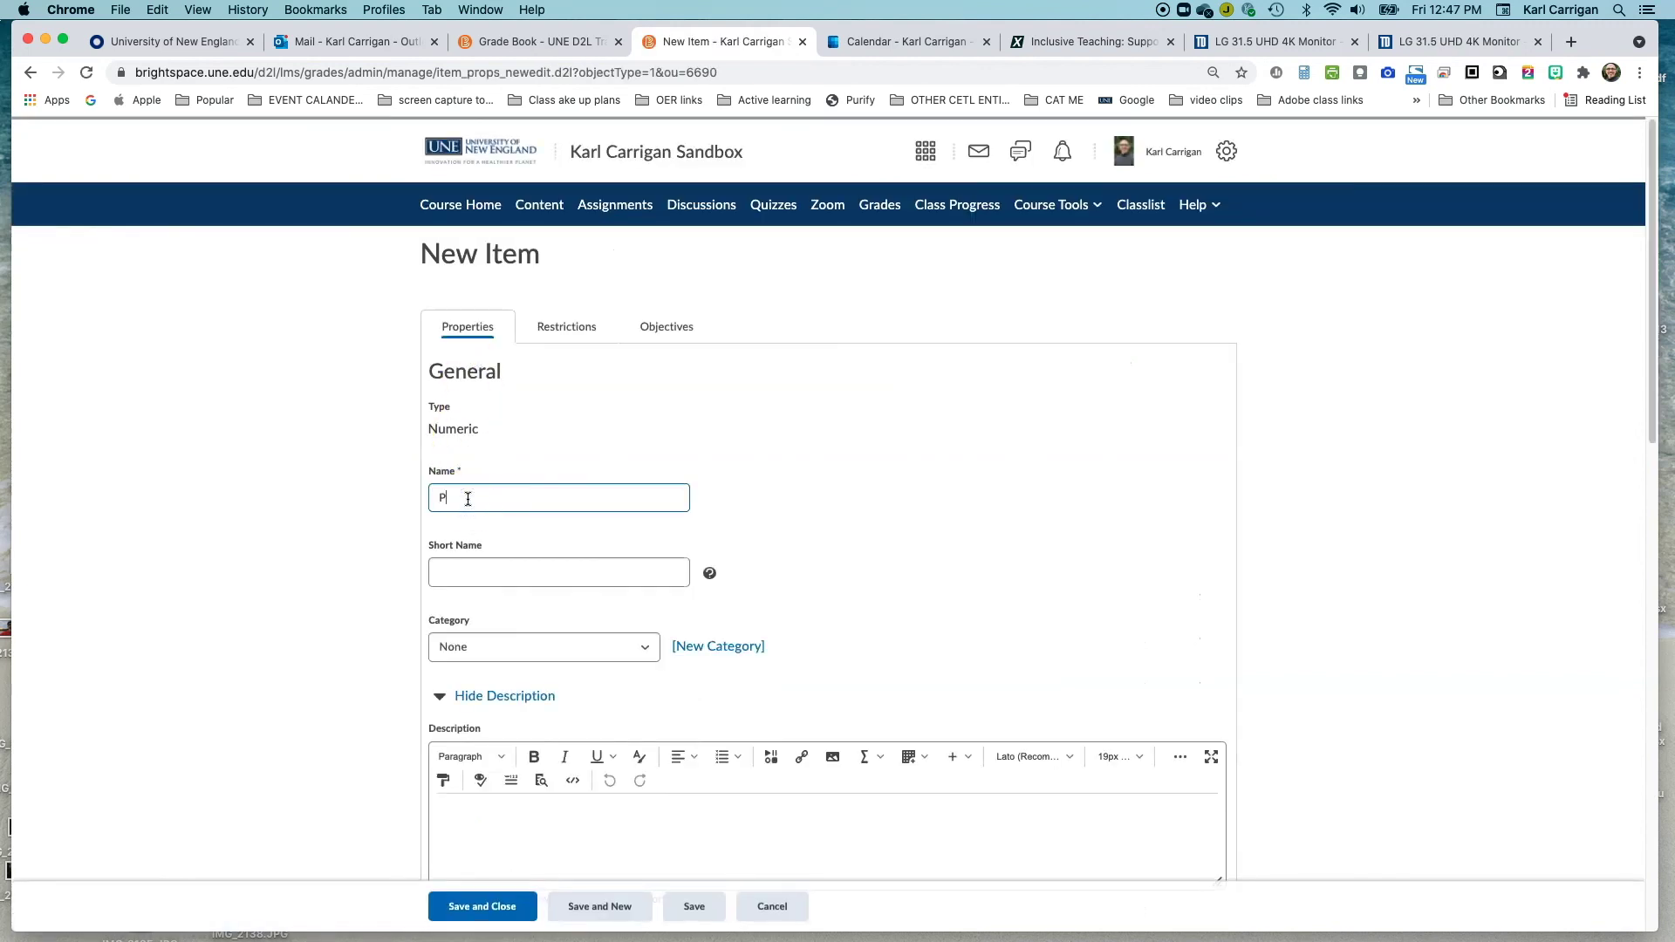
text(articipation)
Set Participation's maximum points to 100 and its weight to 5.
scroll(469, 498, down, 10)
click(478, 450)
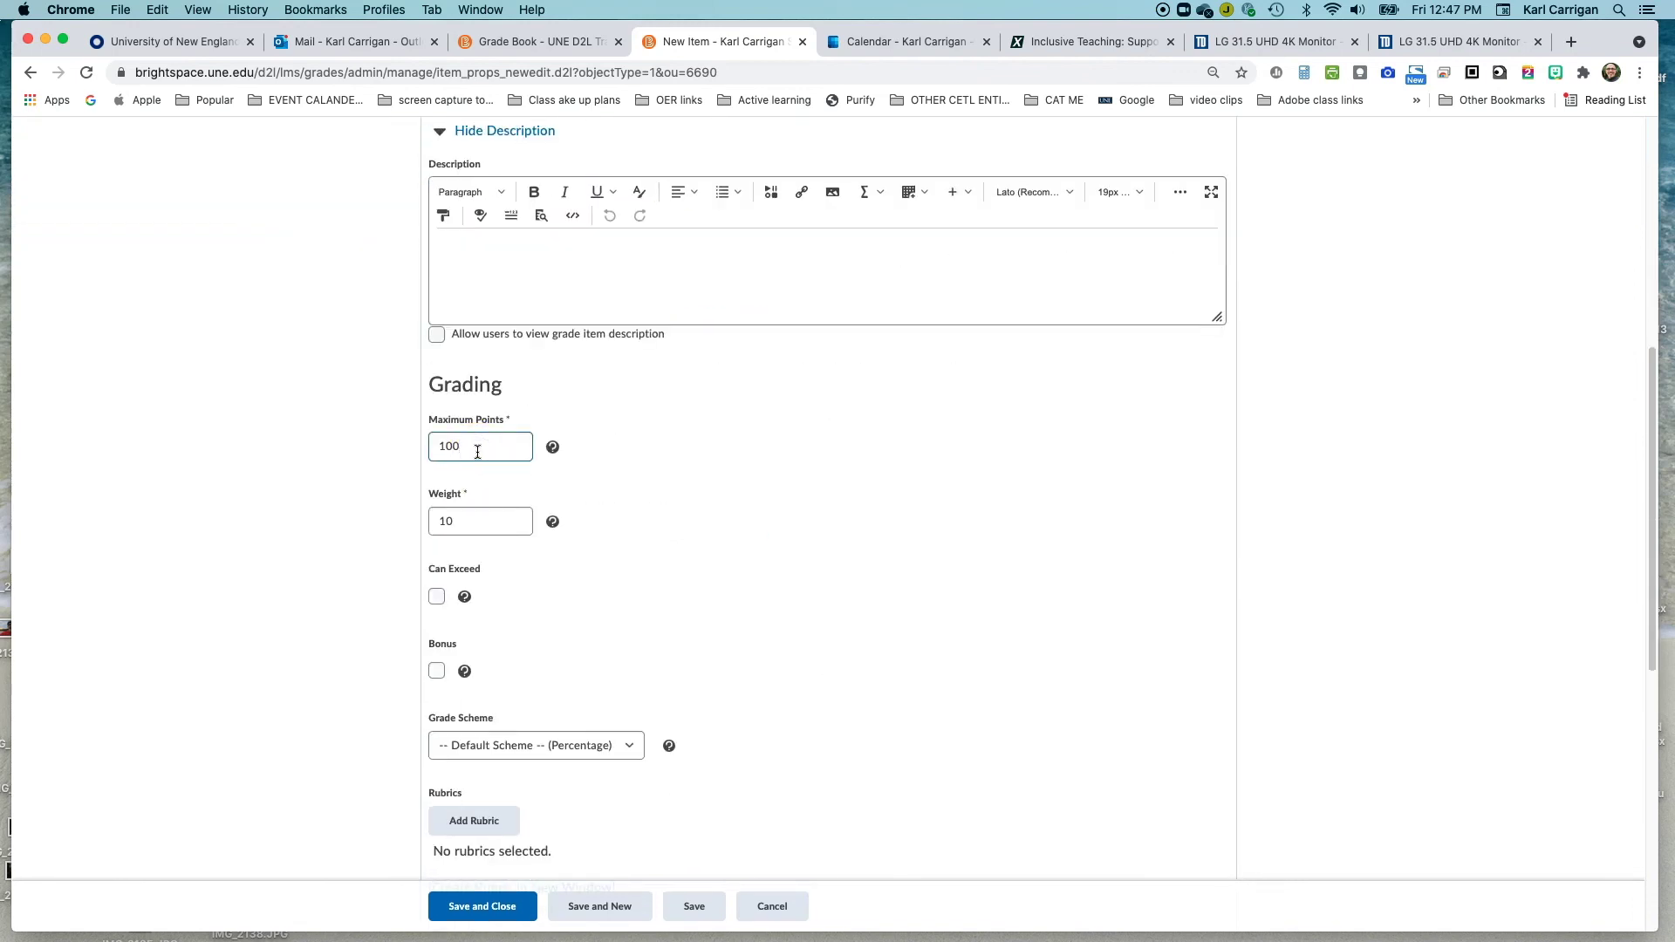
scroll(477, 451, down, 1)
double_click(455, 497)
key(BackSpace)
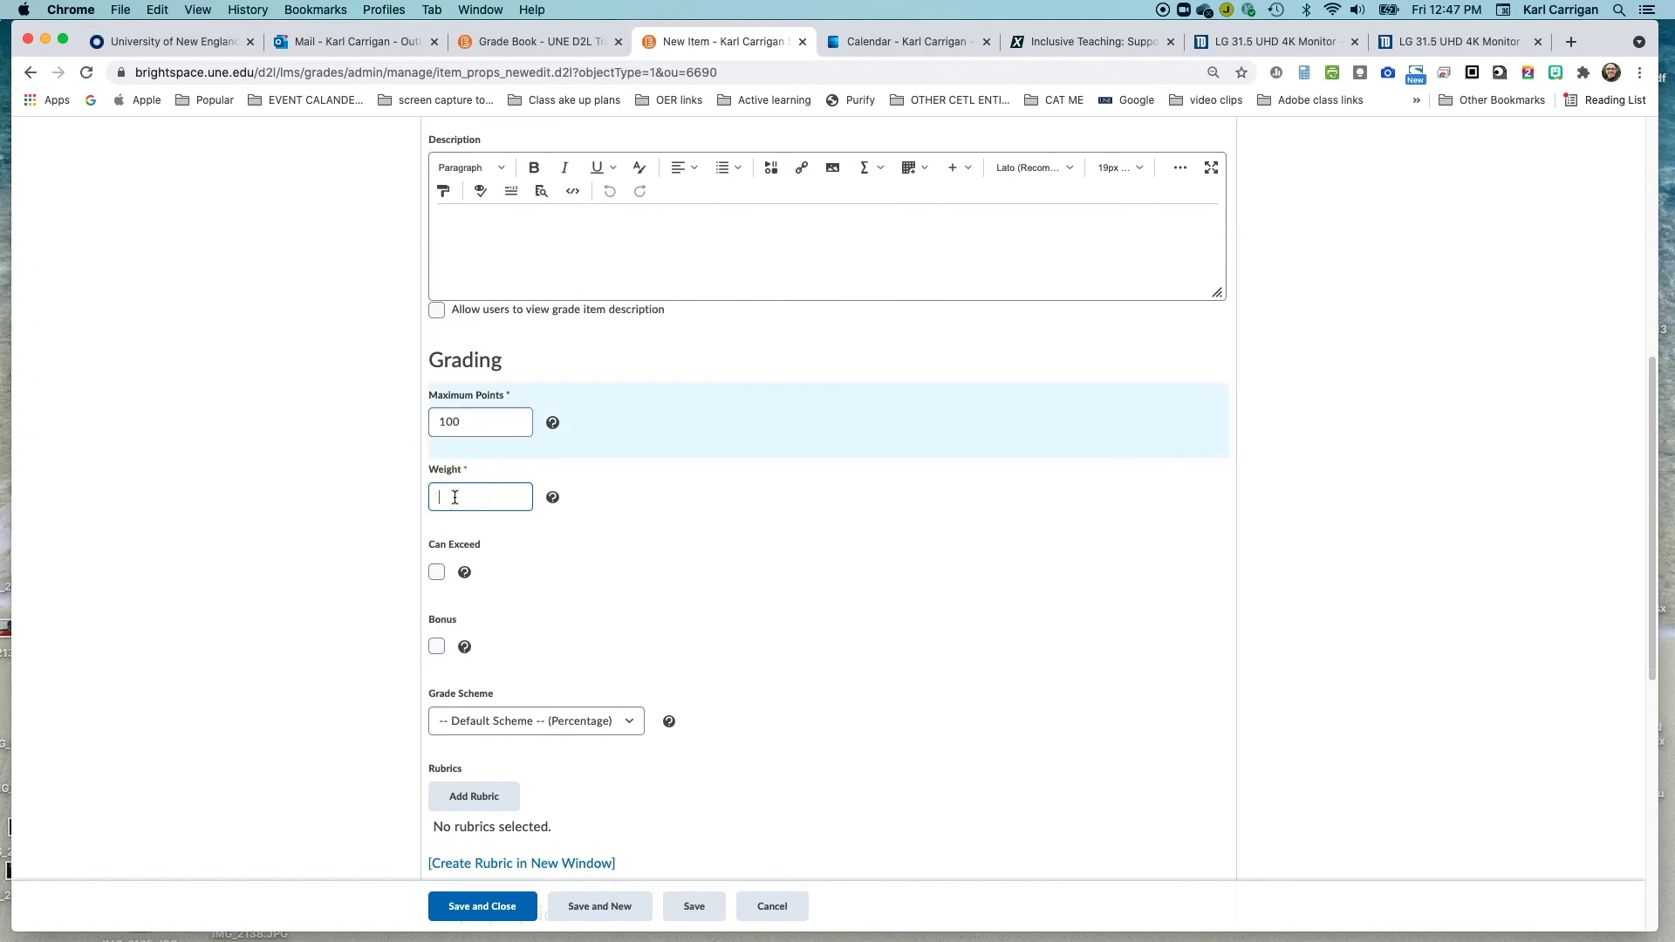
click(514, 495)
Save and close Participation with its default display options, and dismiss the notification on the grades list.
scroll(511, 497, down, 1)
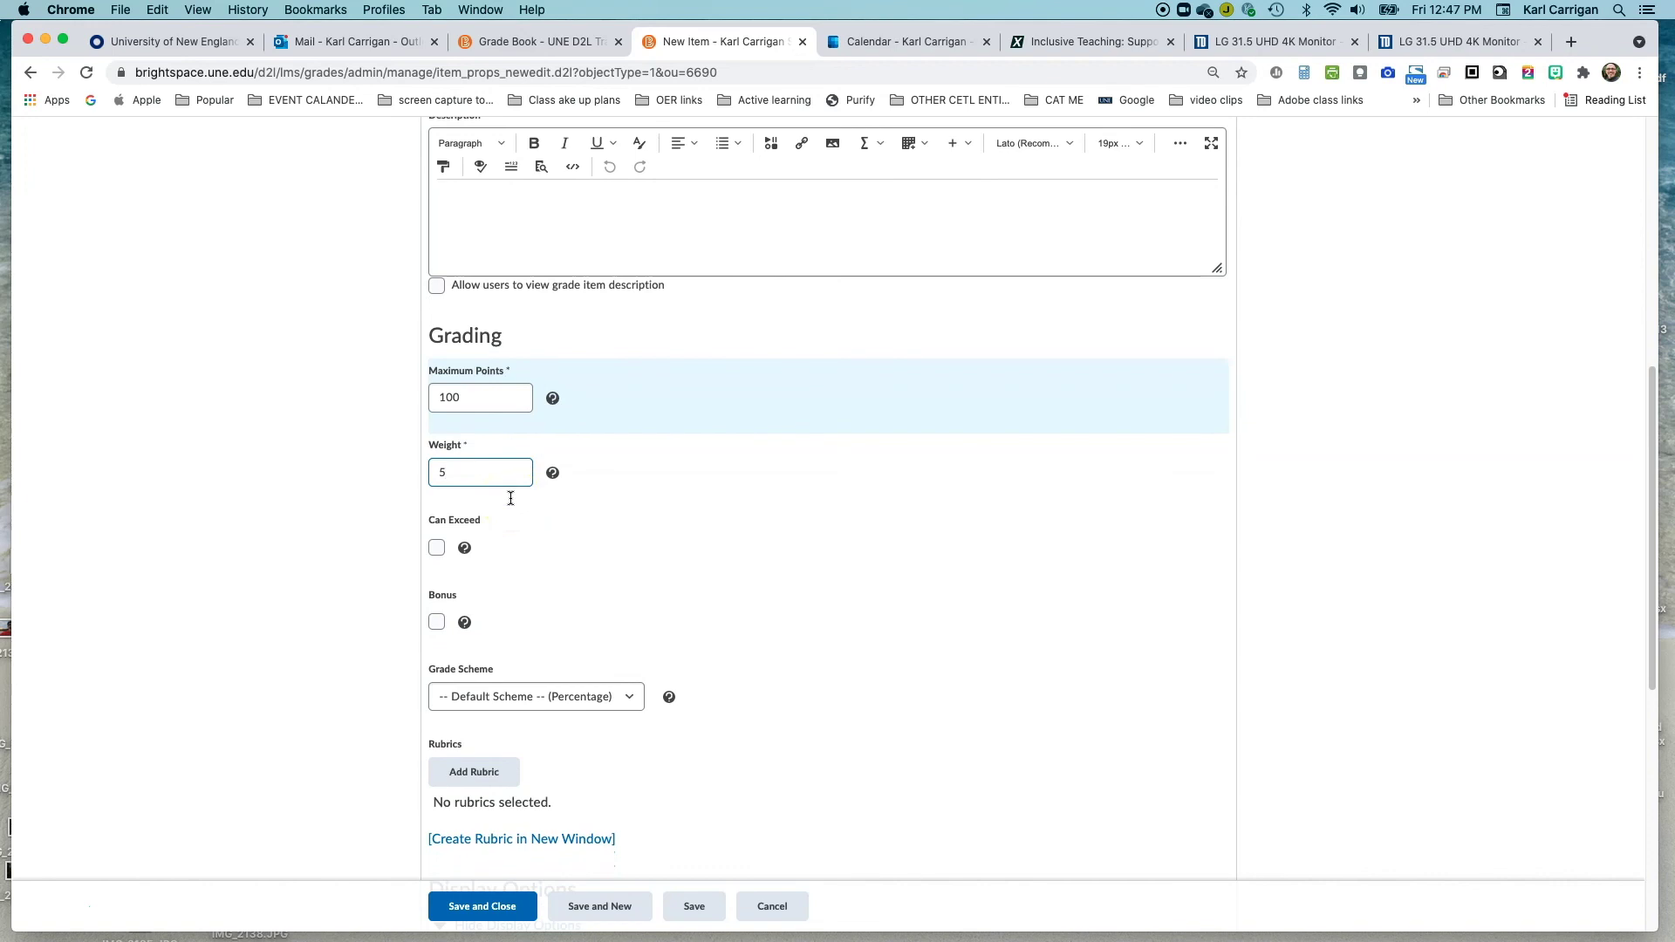
scroll(511, 498, down, 5)
scroll(511, 497, down, 8)
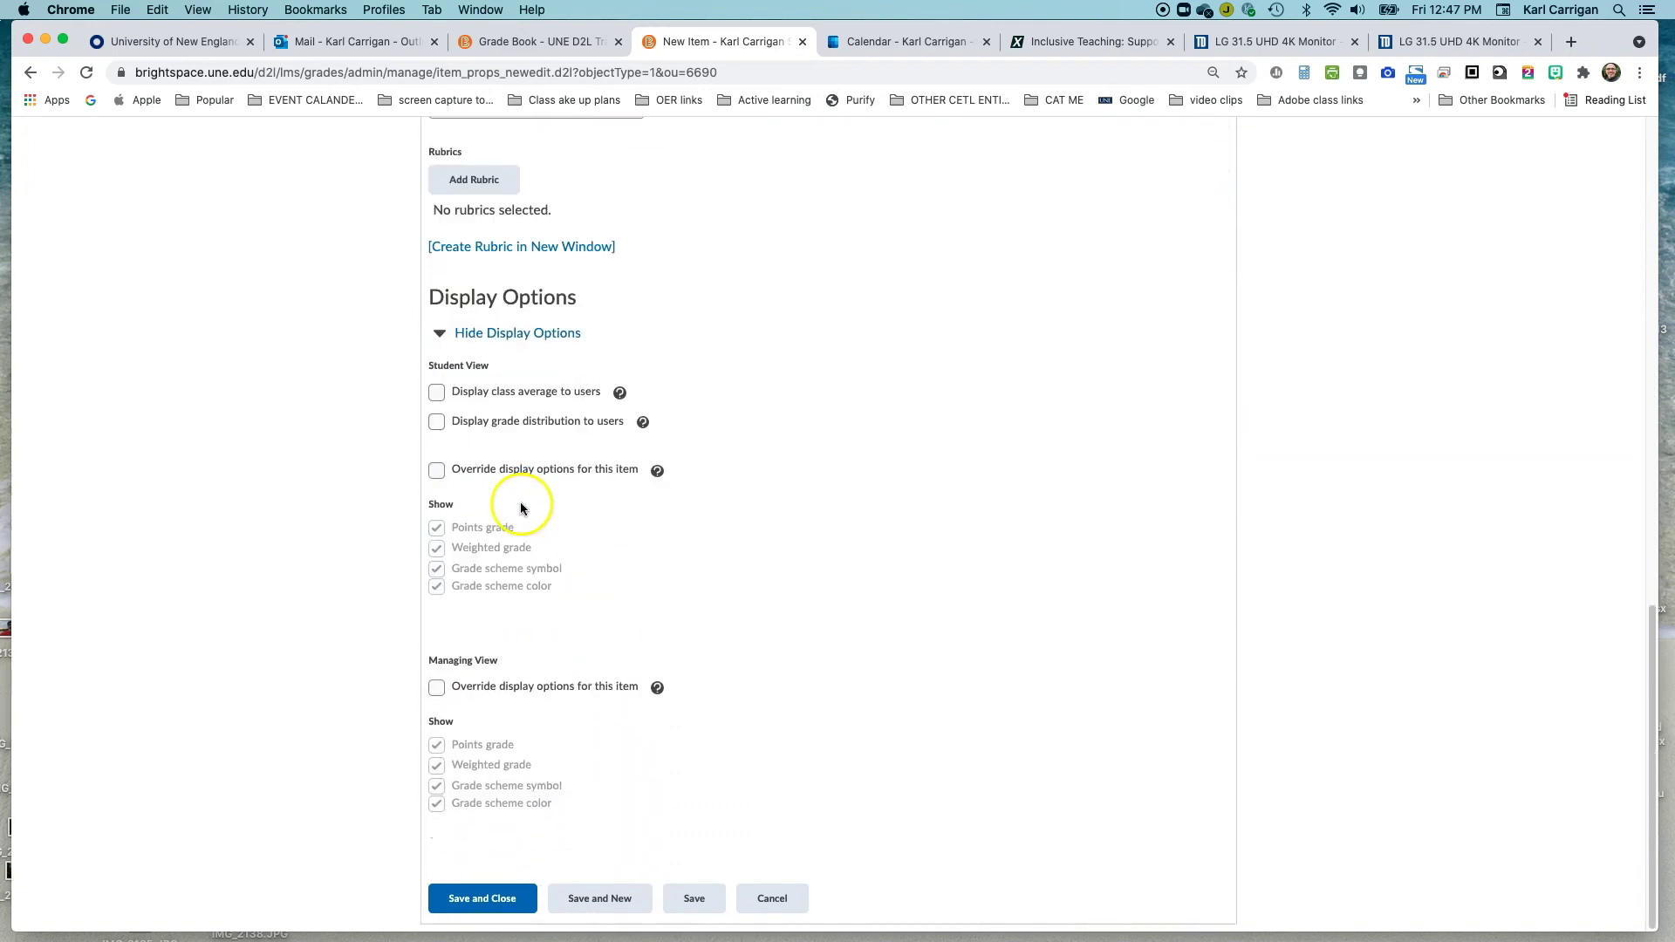
click(484, 898)
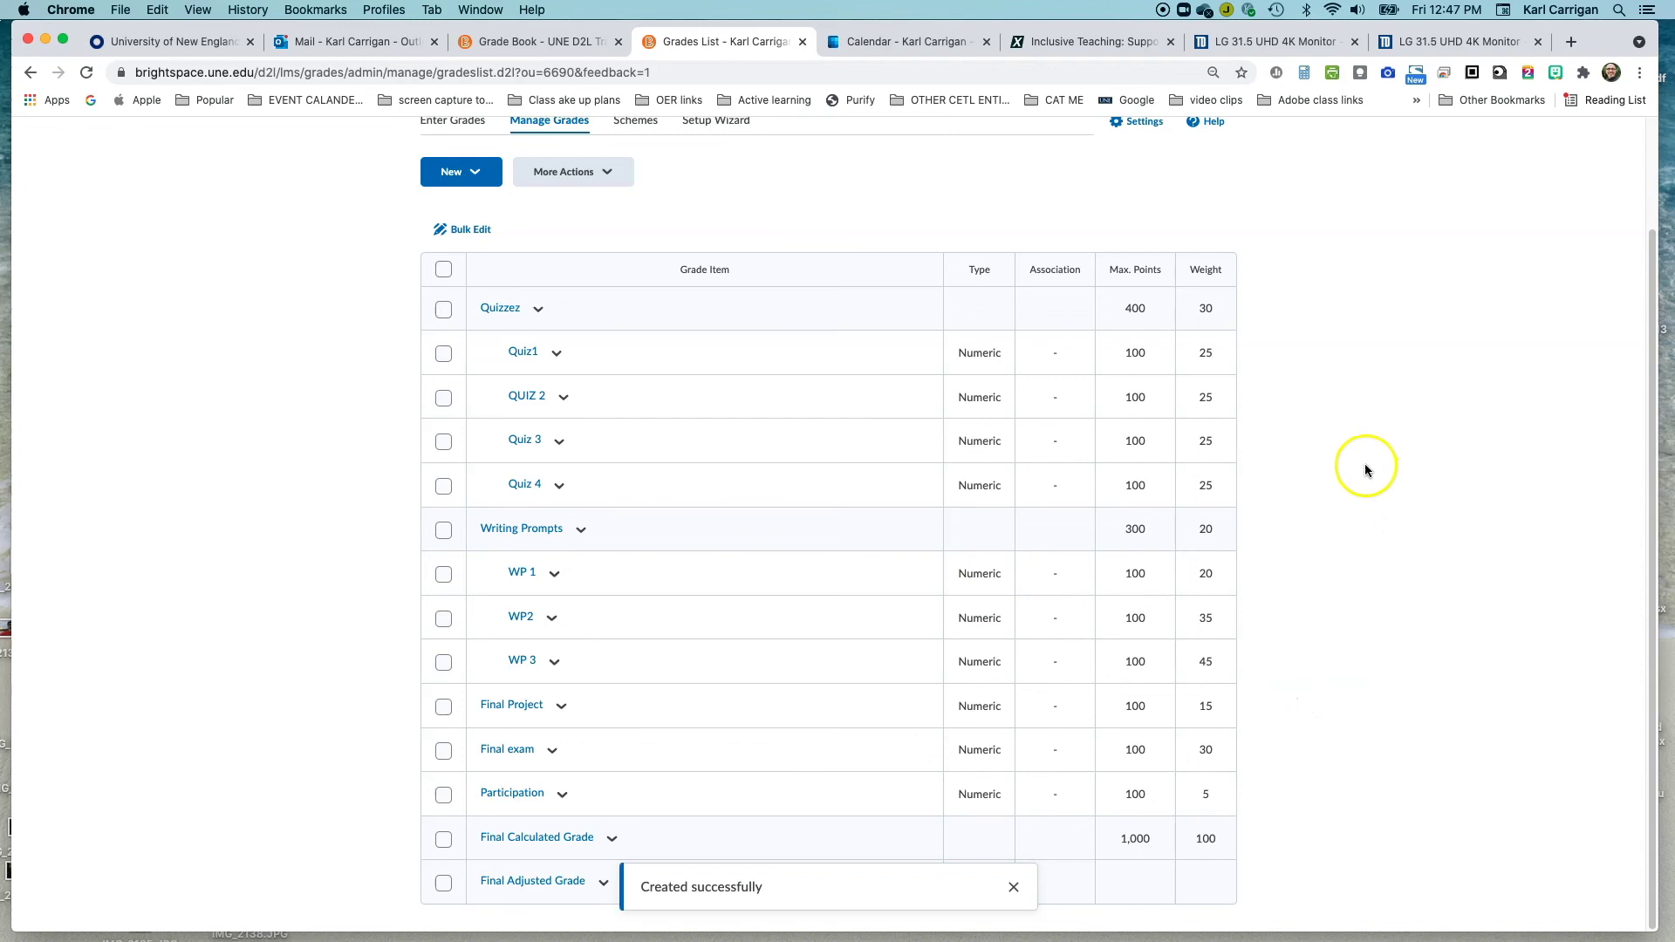
click(1013, 887)
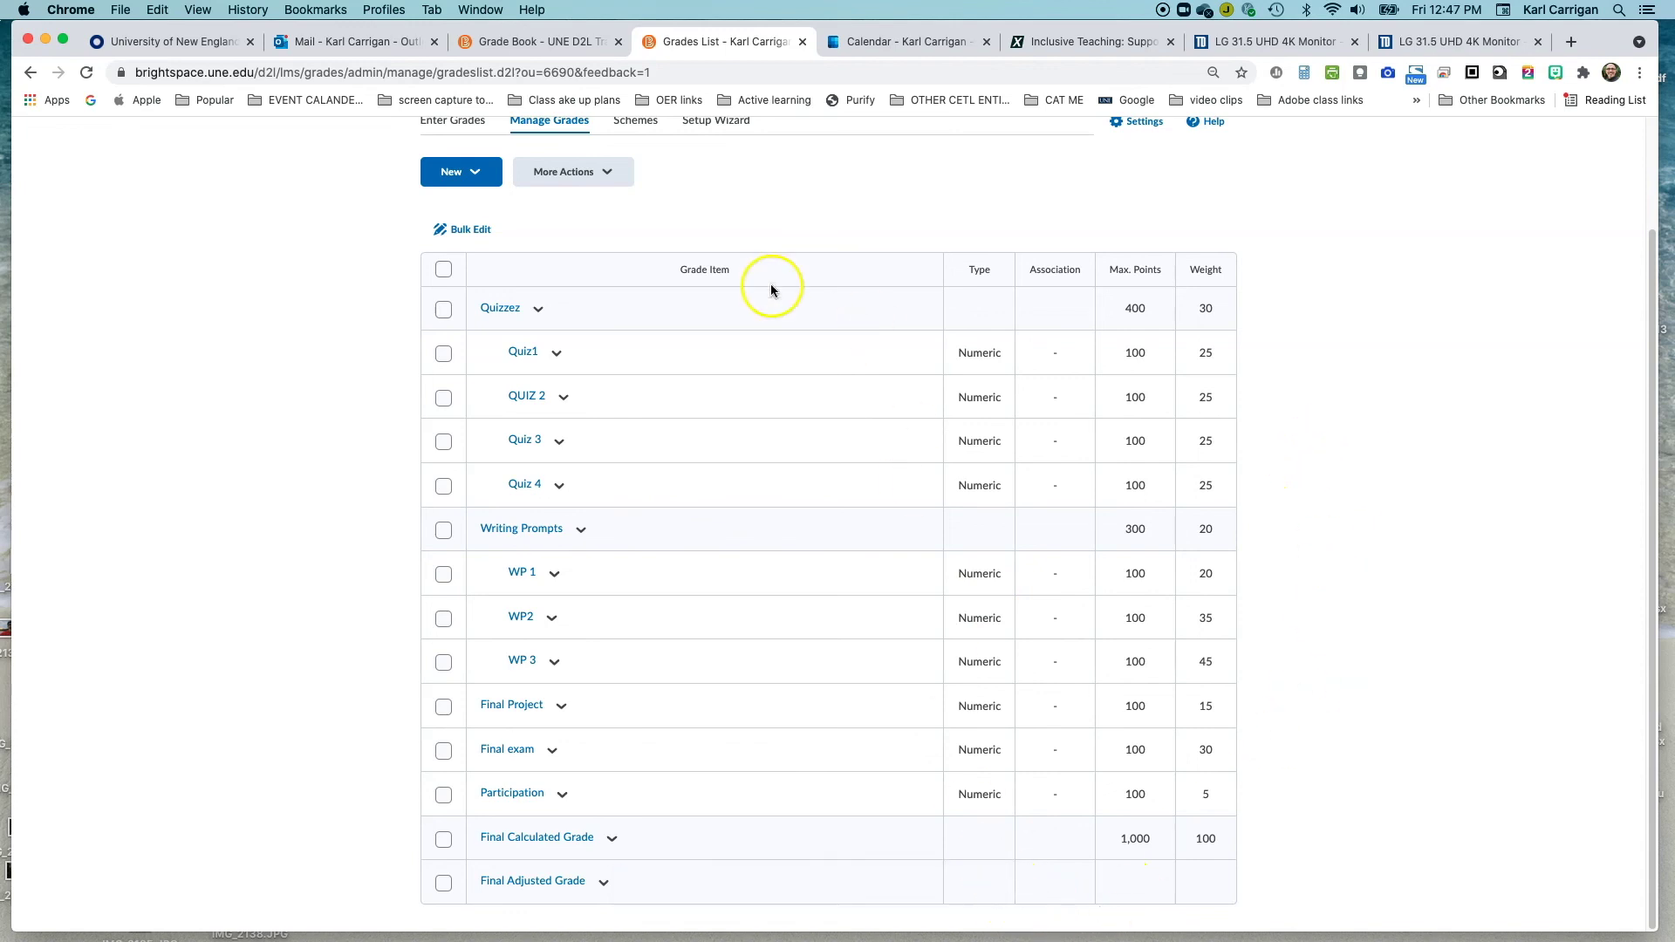